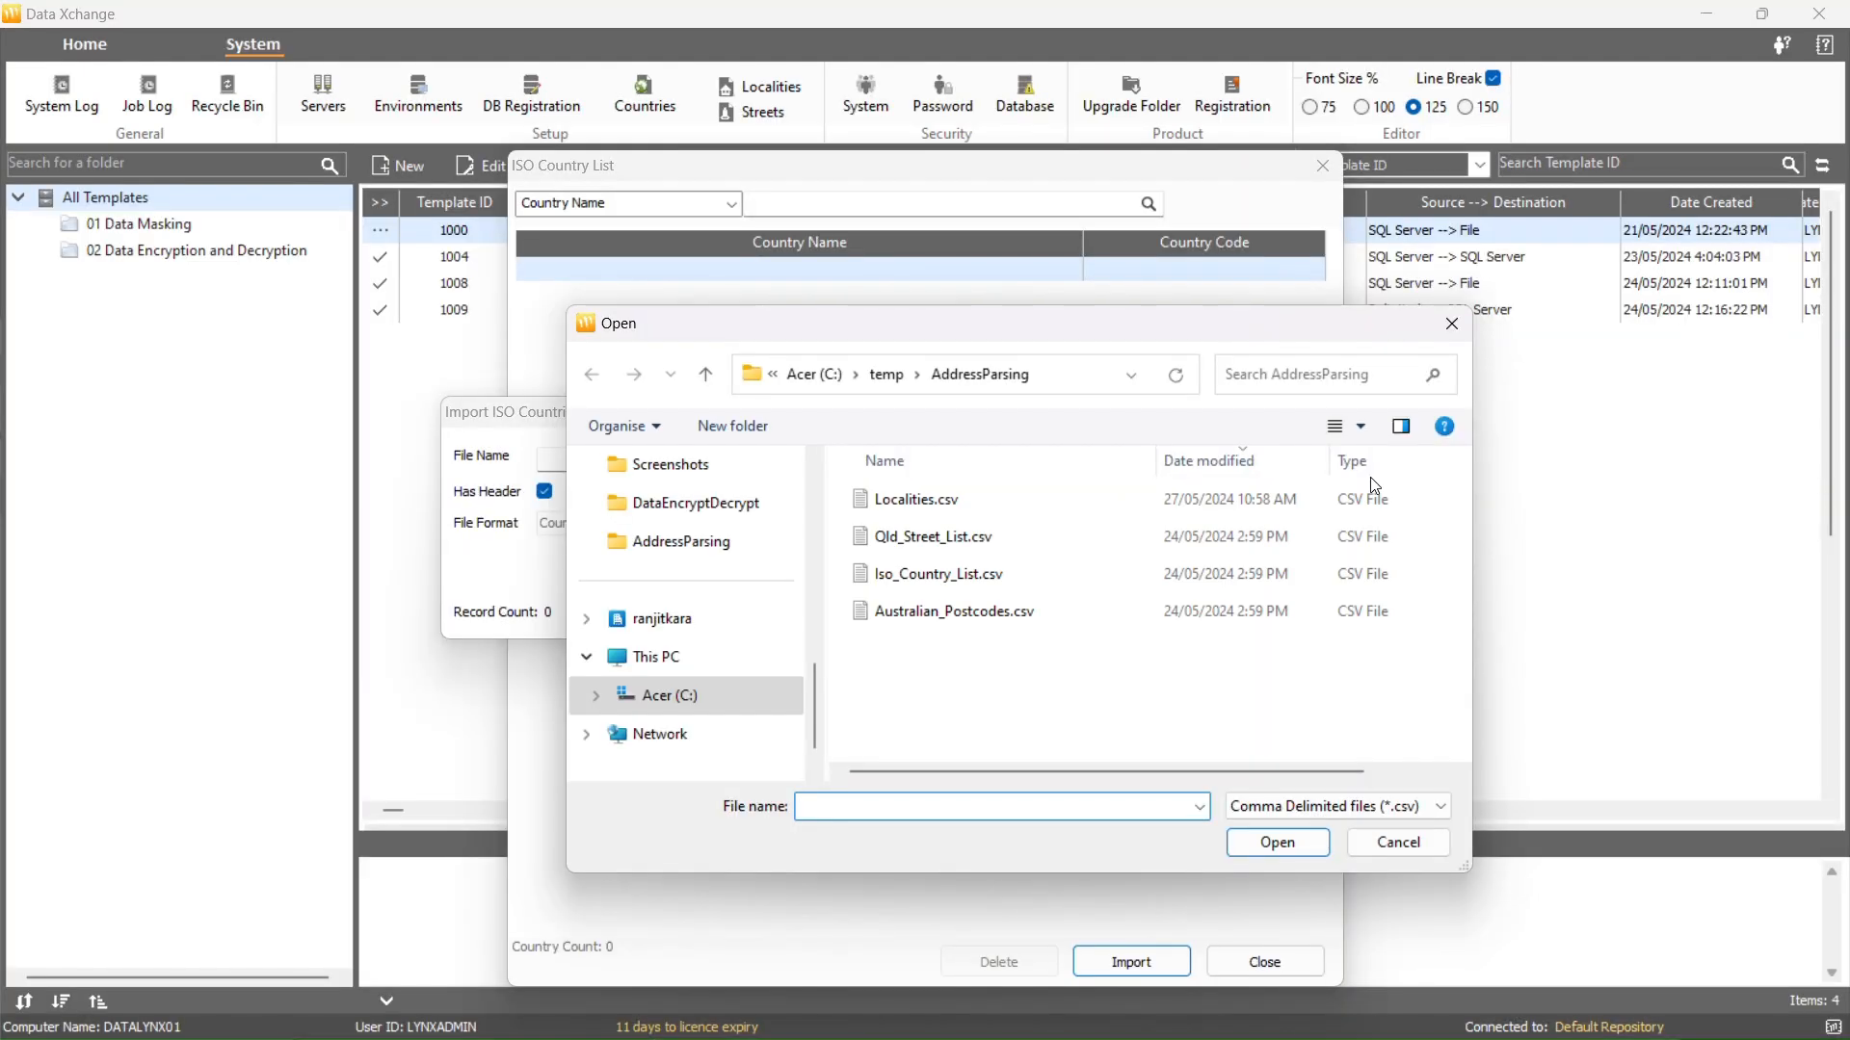
# Import the countries from Iso_Country_List.csv into the ISO country list
pyautogui.click(1374, 581)
pyautogui.click(1312, 850)
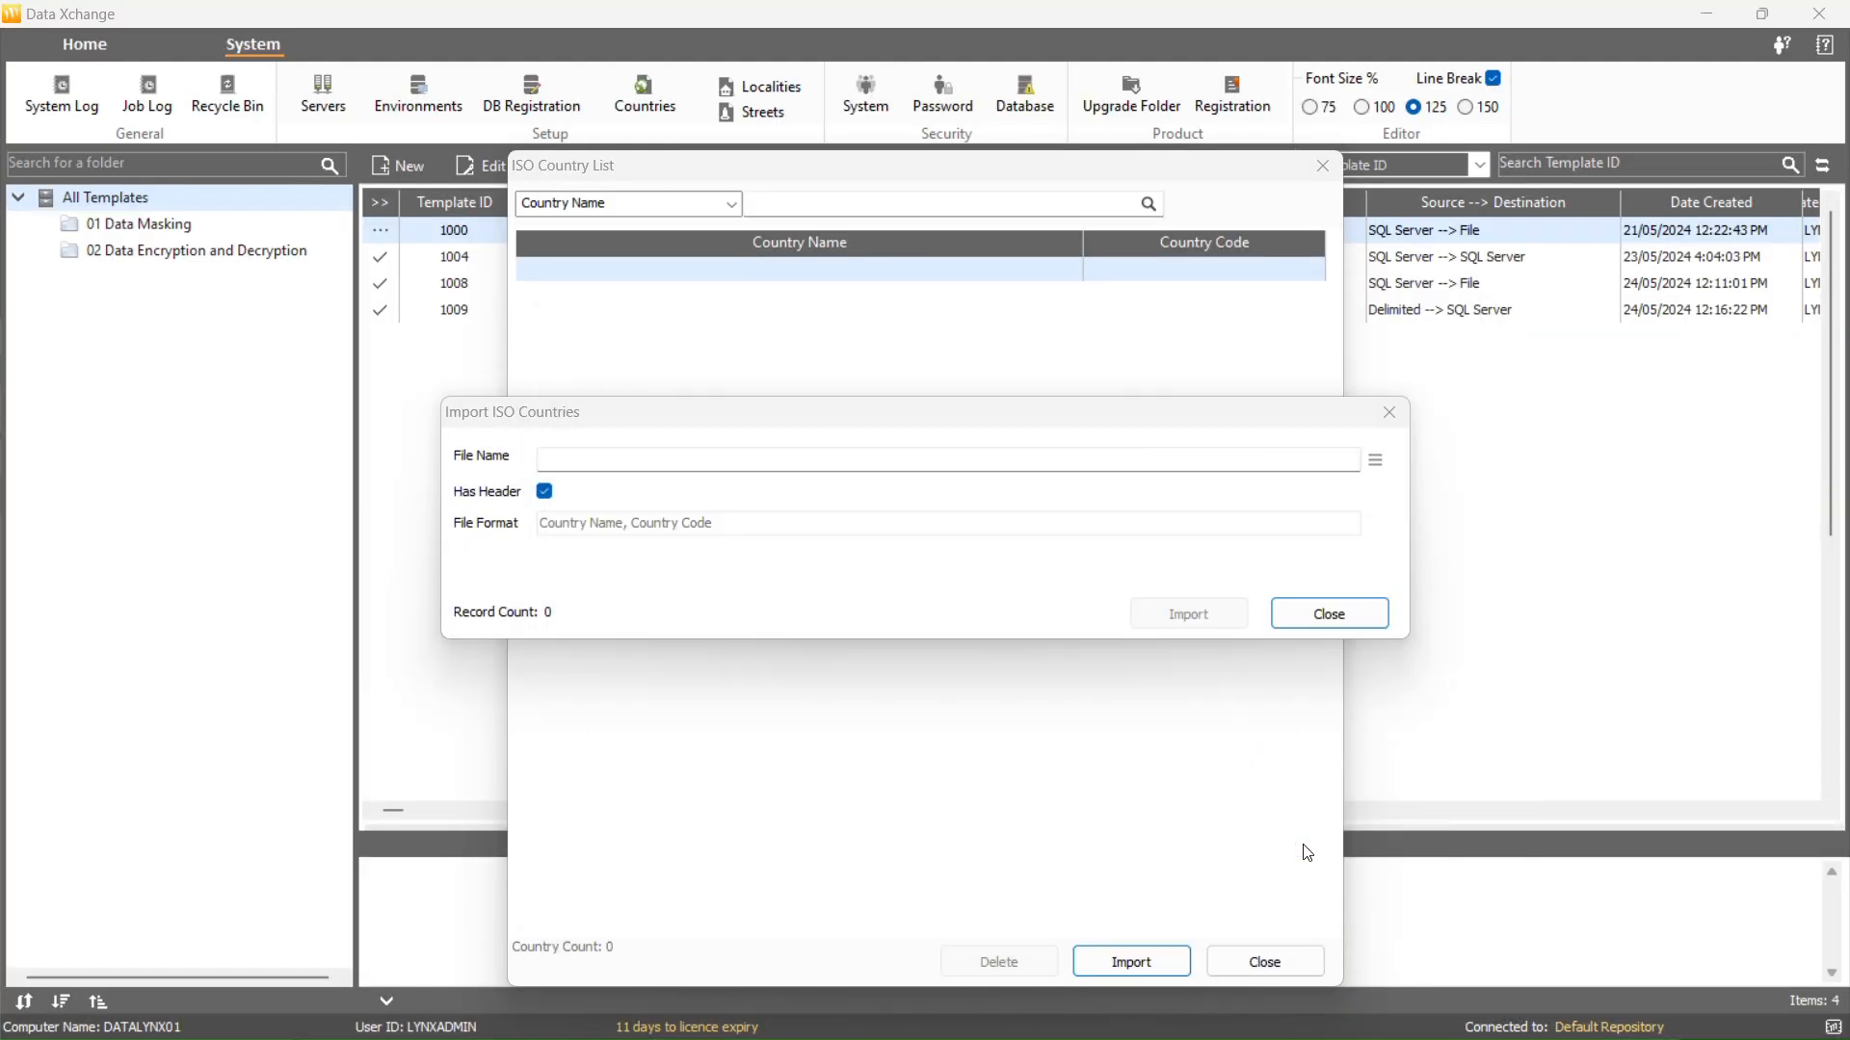
pyautogui.click(1177, 618)
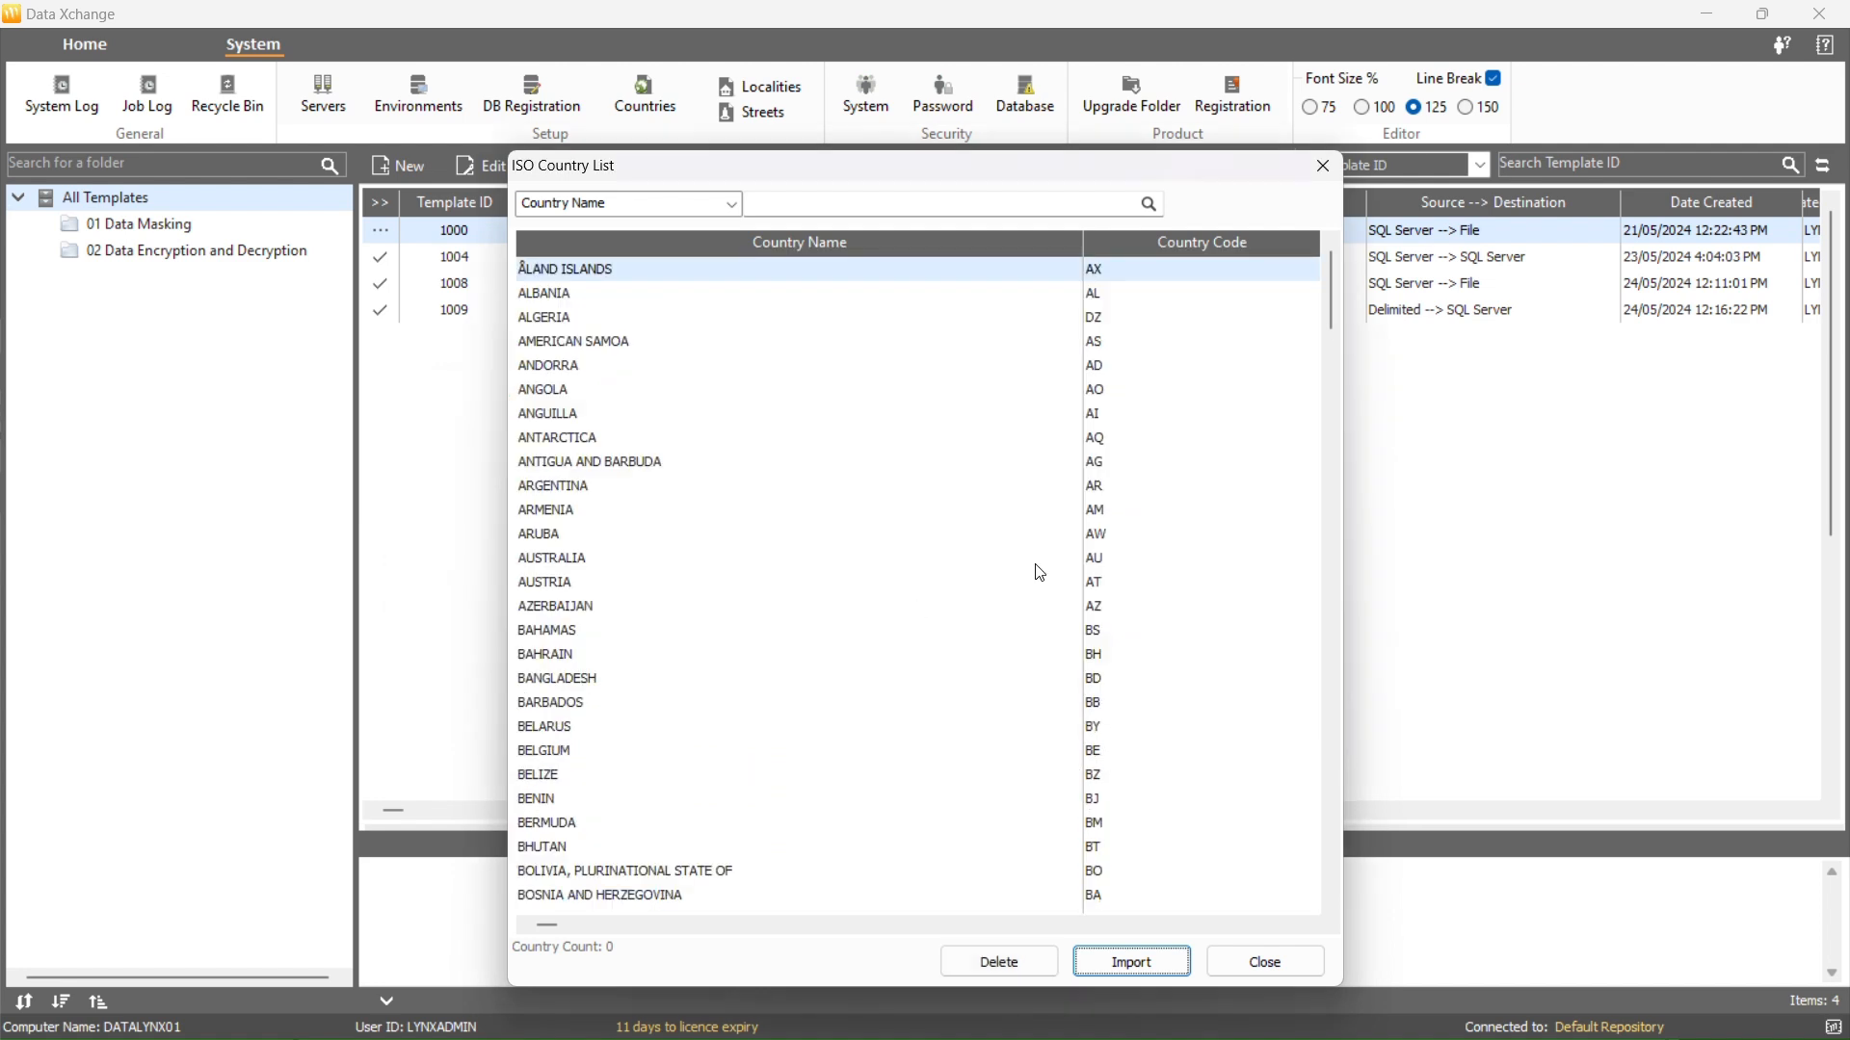
# Review the imported country rows, then close the ISO Country List
pyautogui.click(1064, 774)
pyautogui.scroll(-1, 1081, 807)
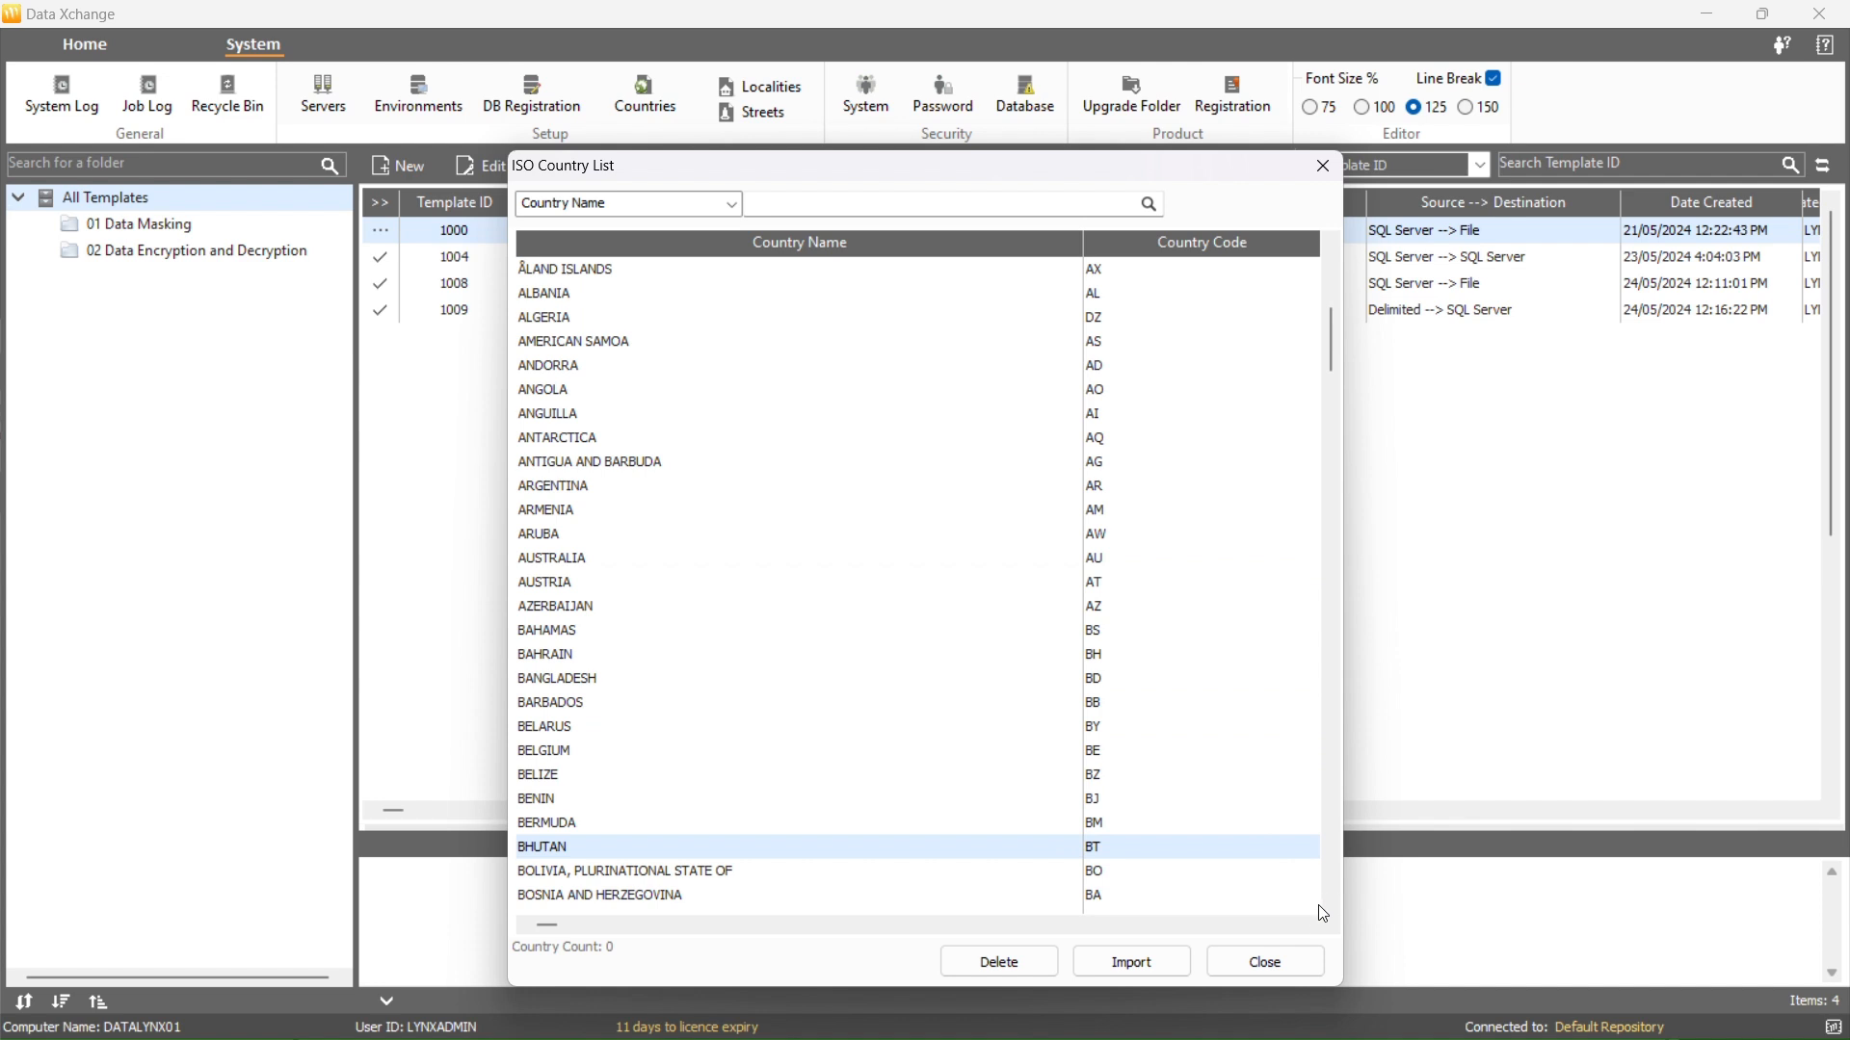
pyautogui.click(1266, 962)
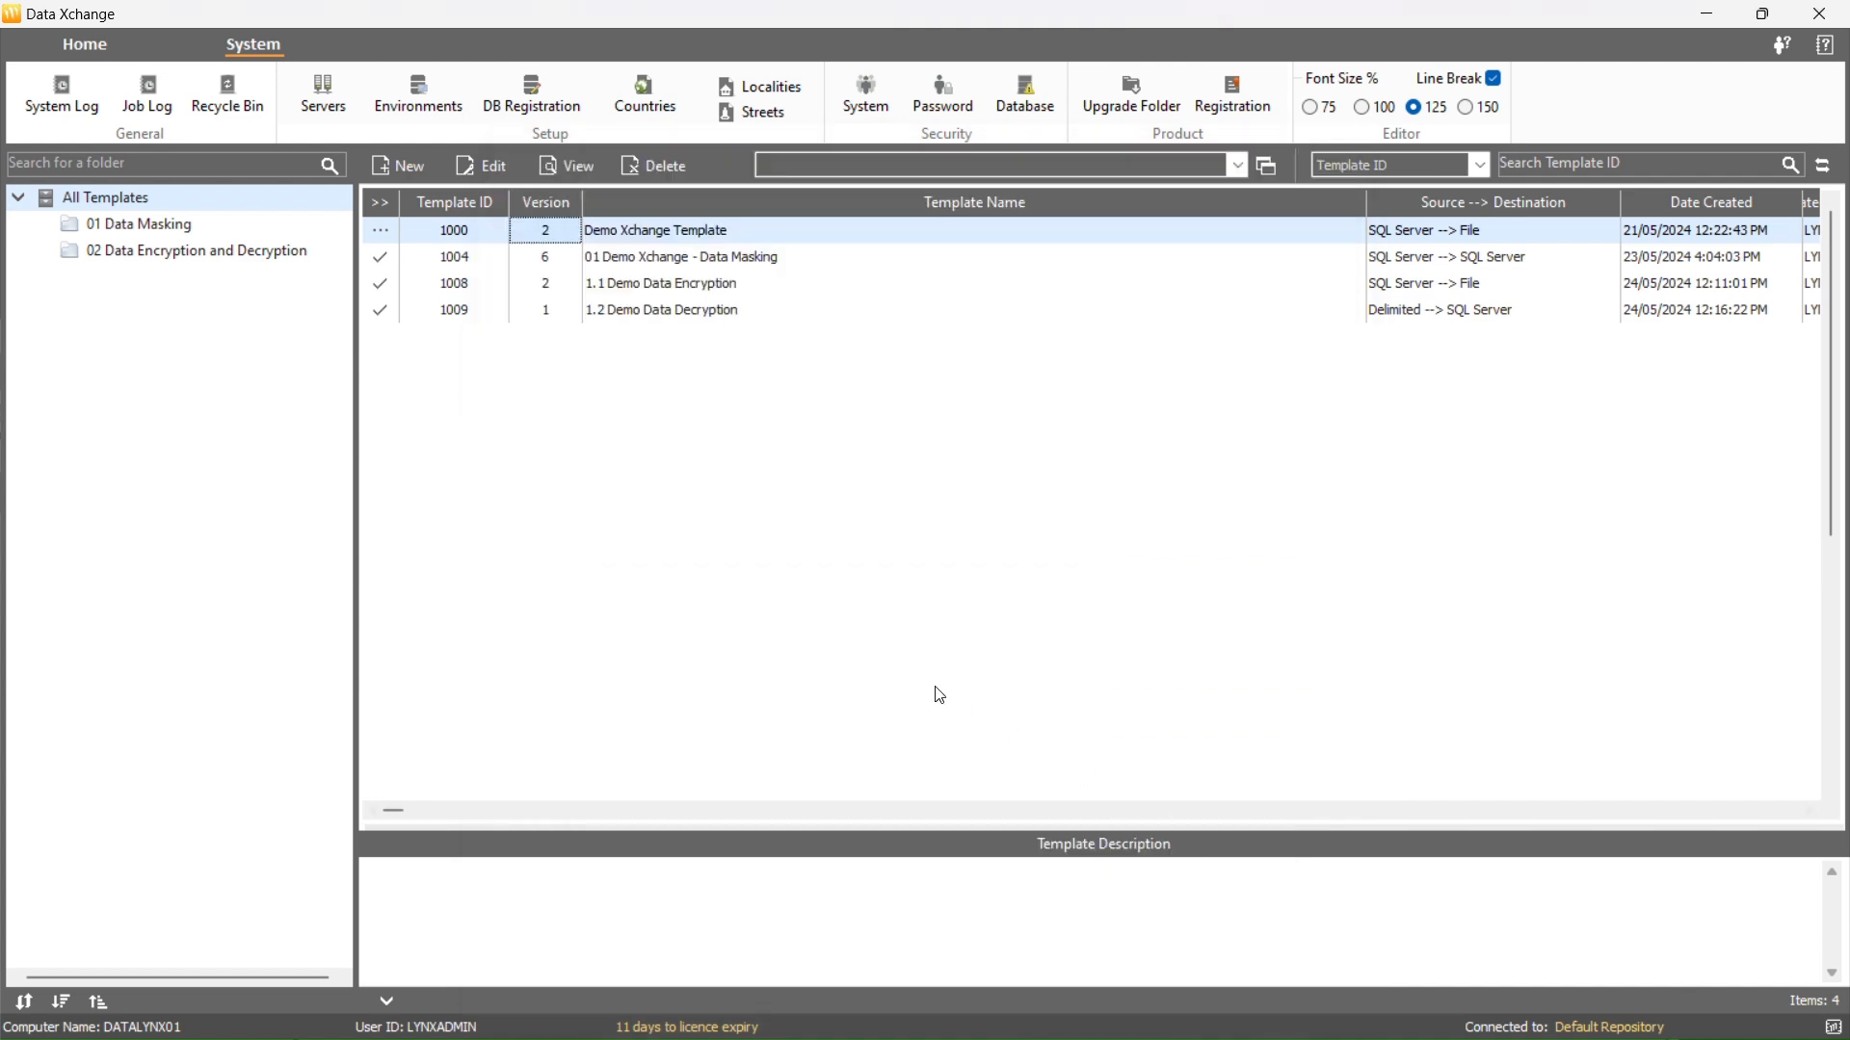
# Show the Localities list with AUSTRALIA selected as the country
pyautogui.click(769, 87)
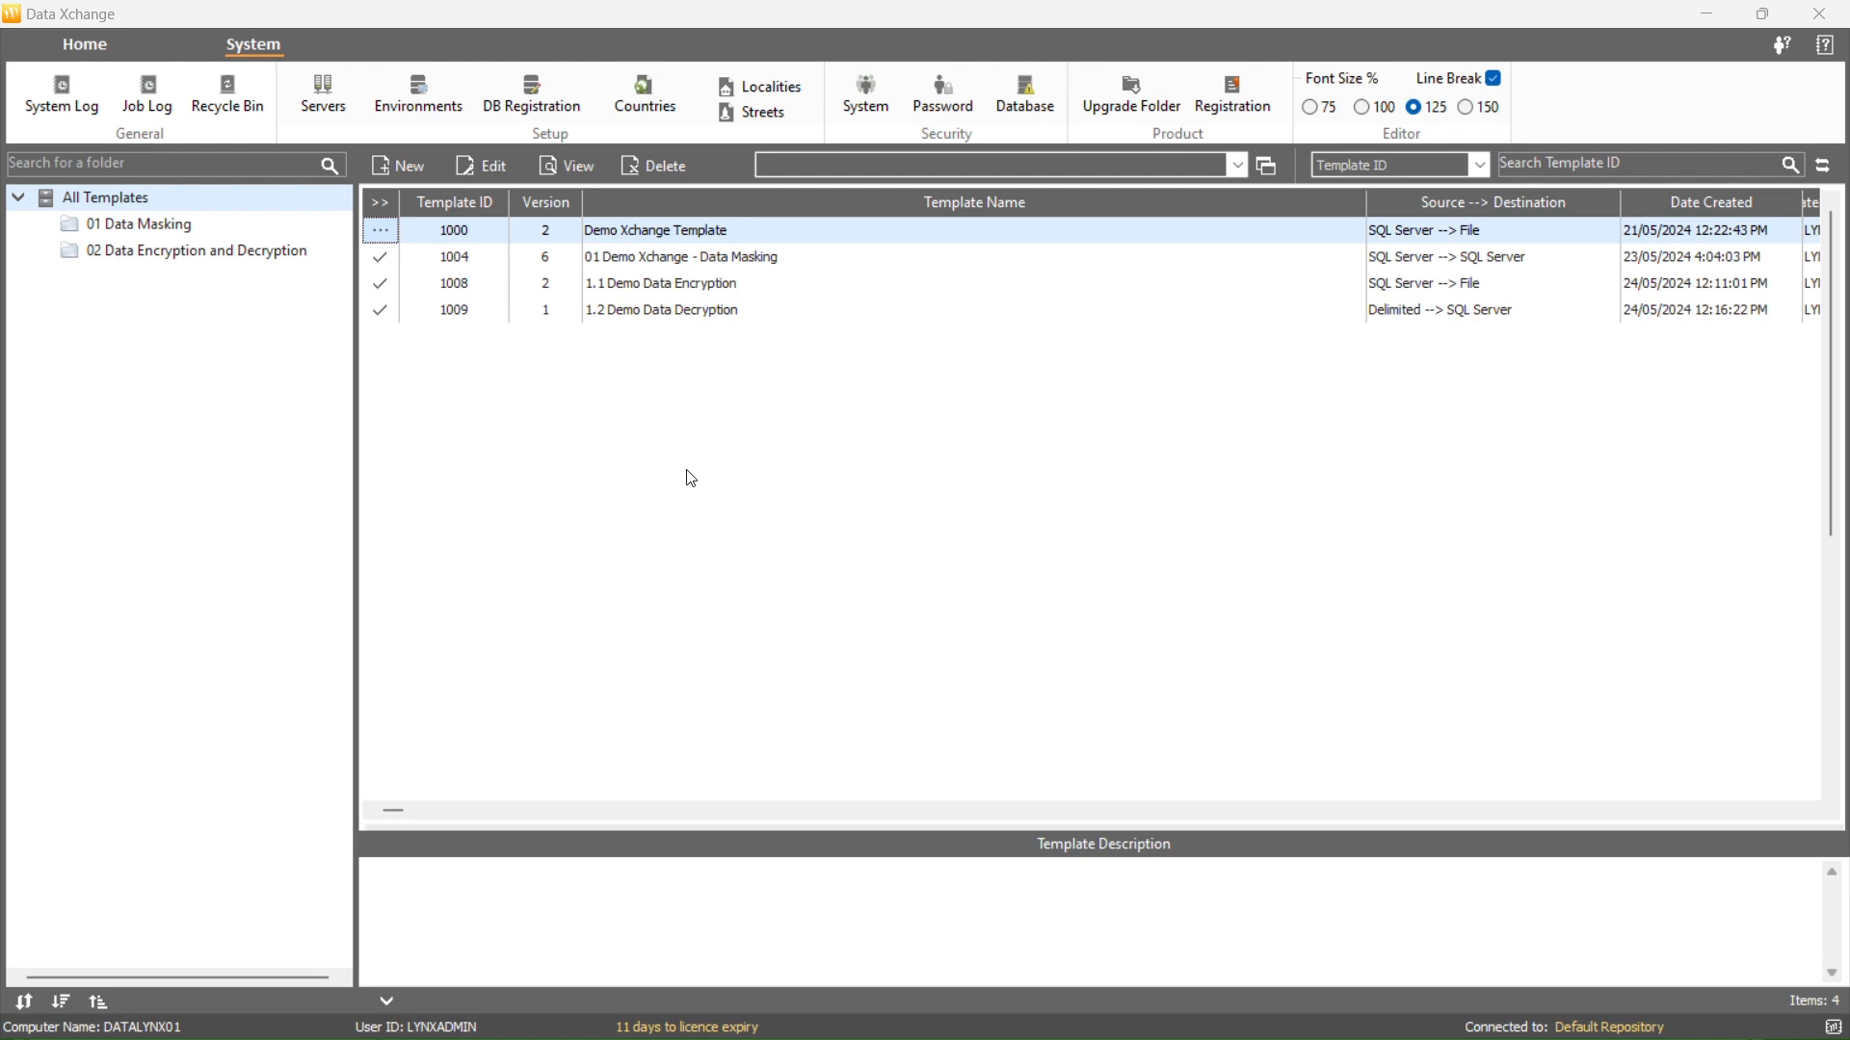
pyautogui.click(741, 91)
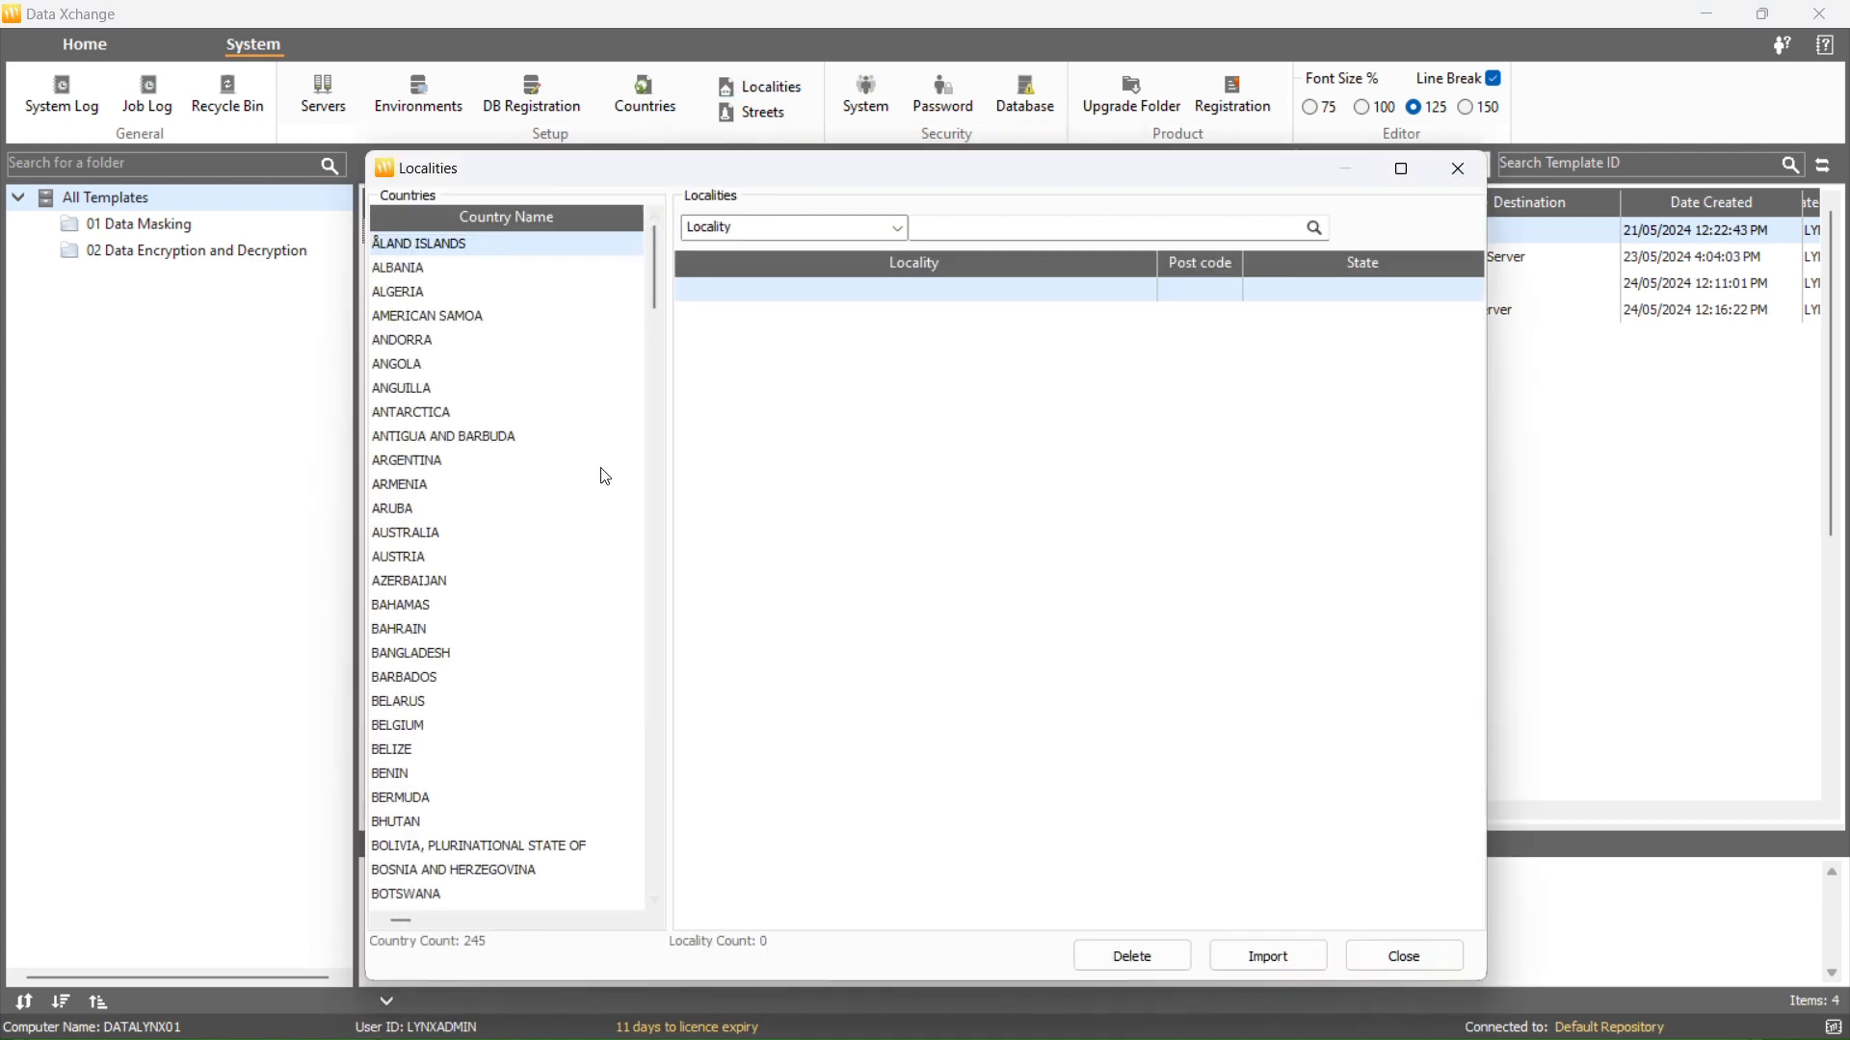
pyautogui.click(405, 535)
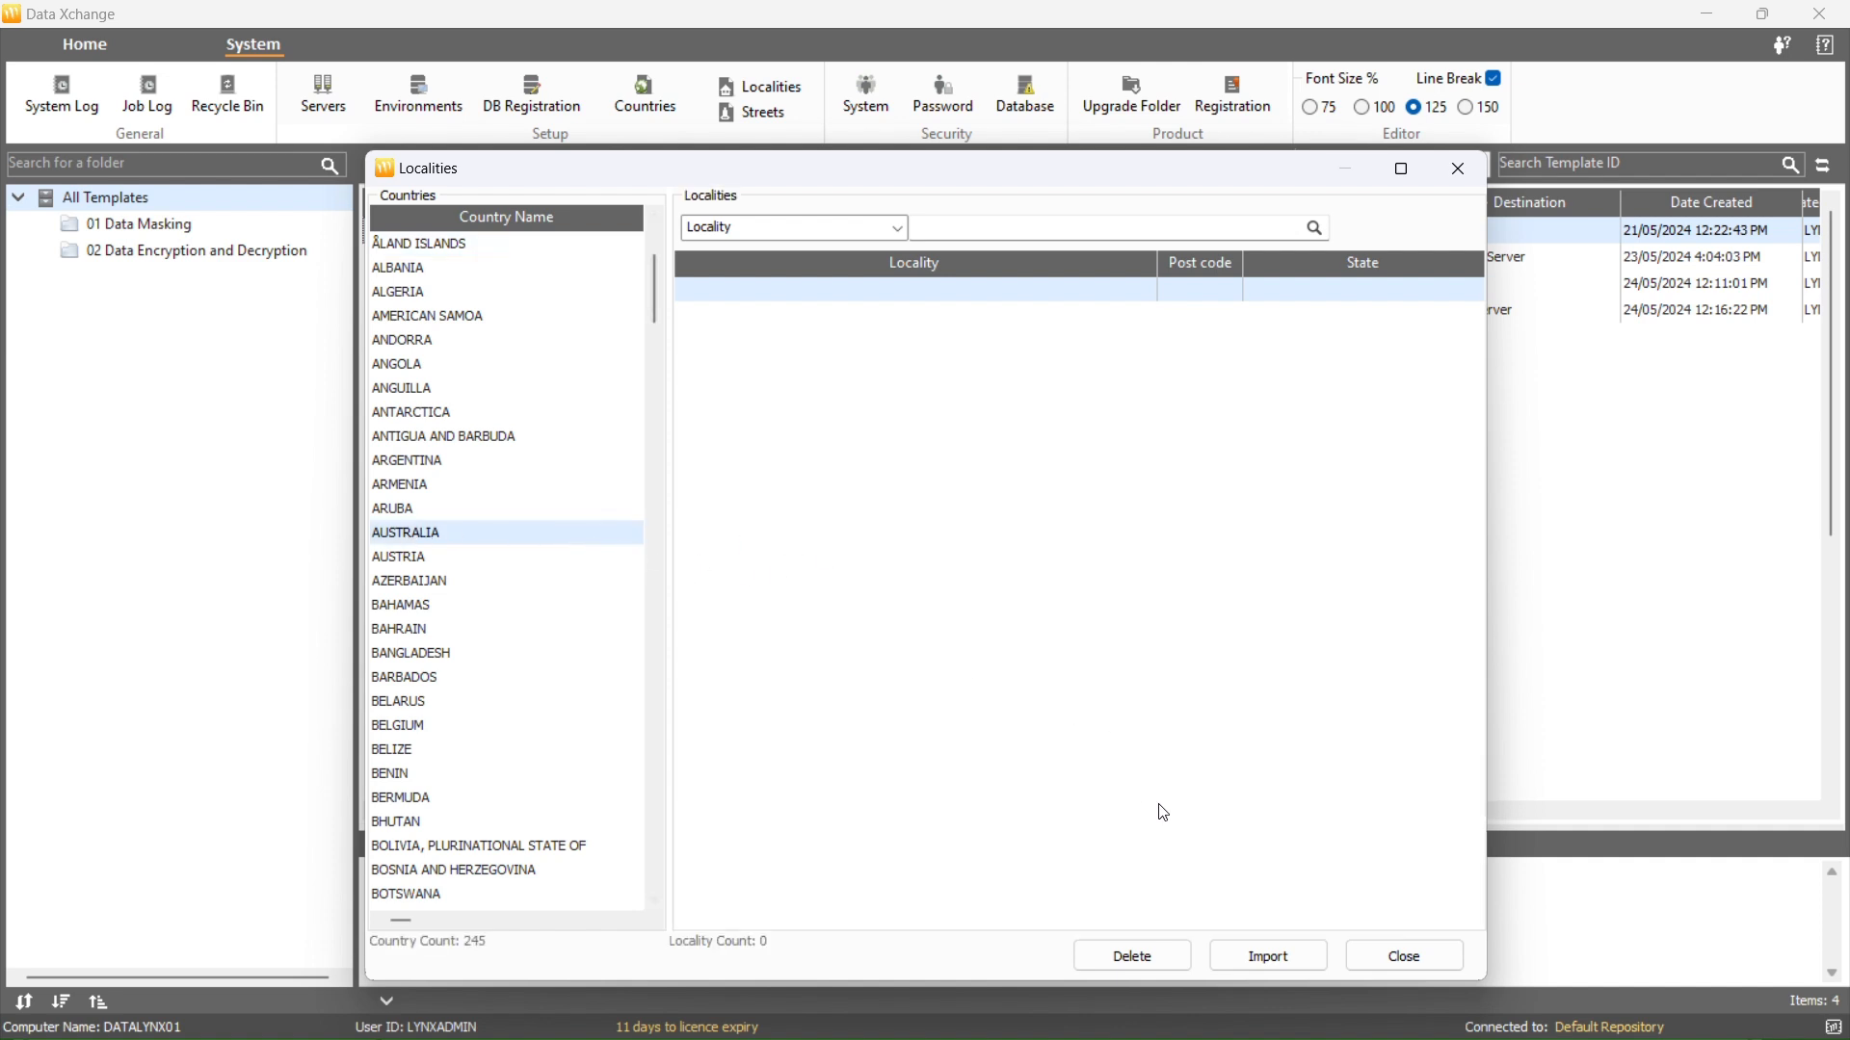
# Import Localities.csv, loading 16776 Australian localities, and close the window
pyautogui.click(1268, 955)
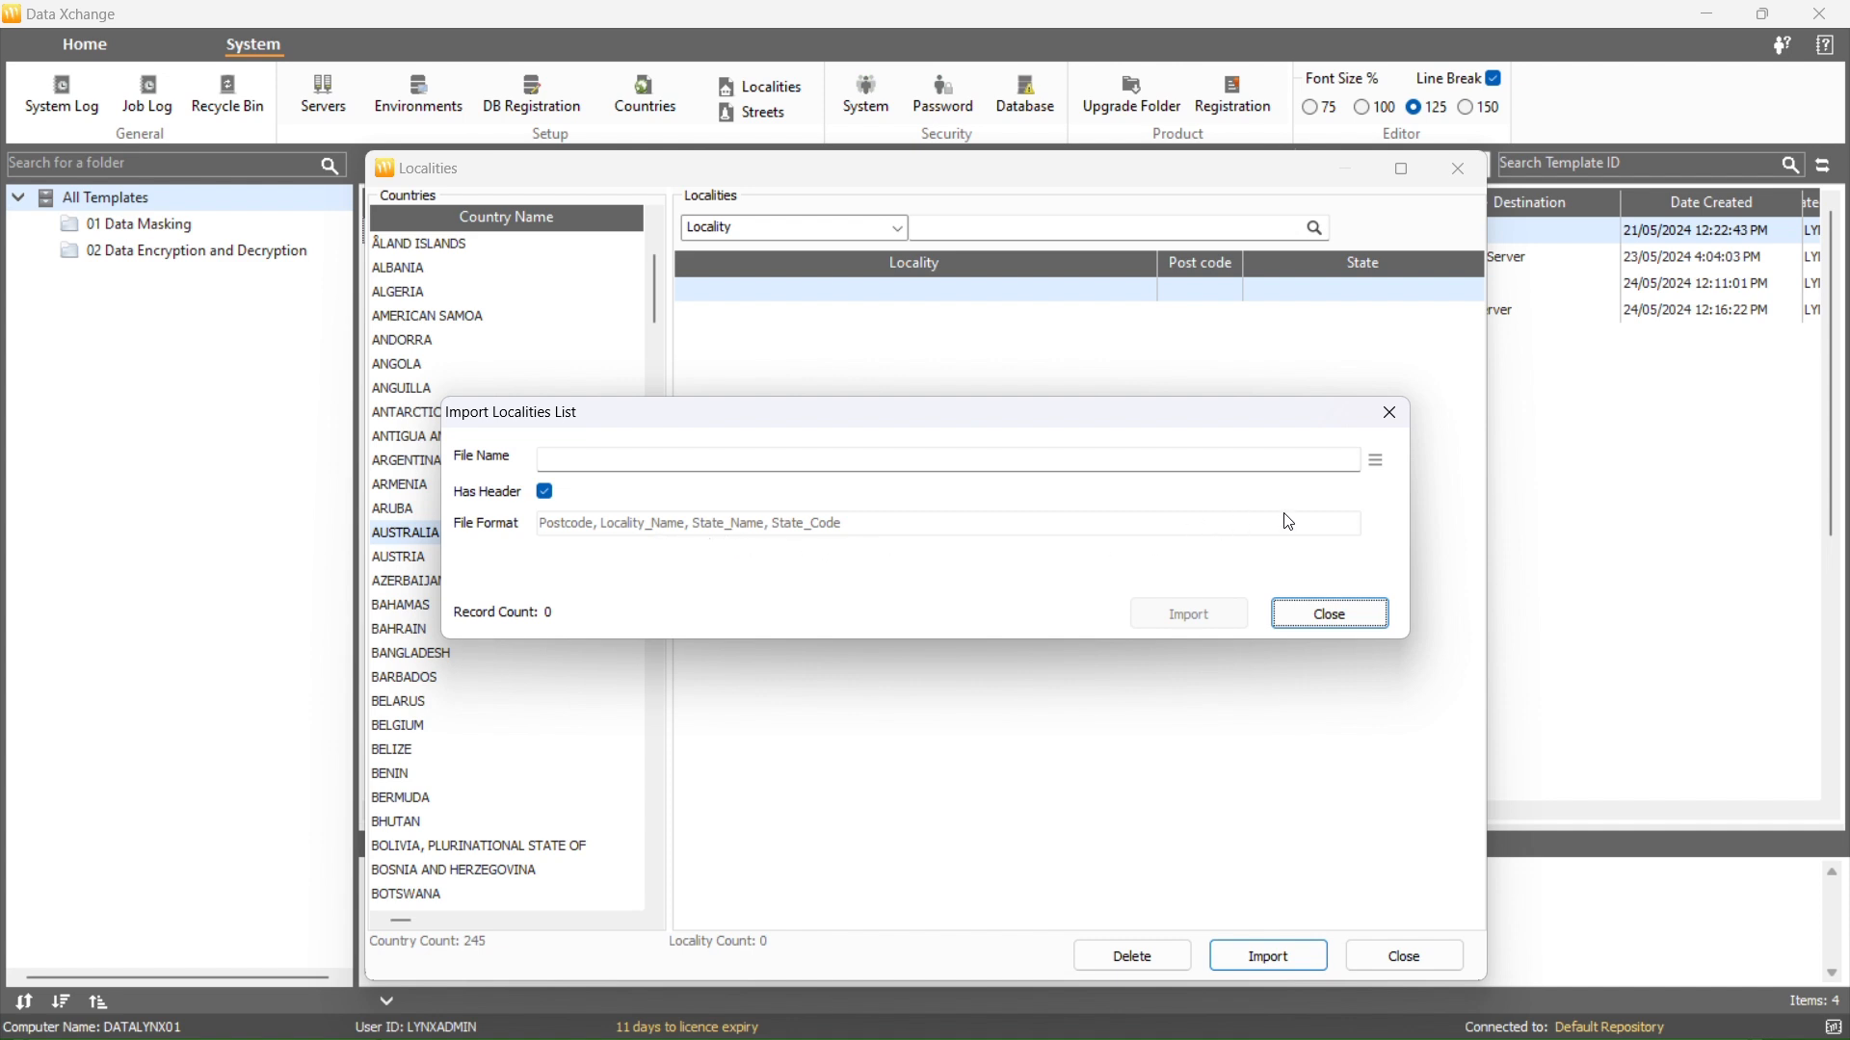
pyautogui.click(1375, 461)
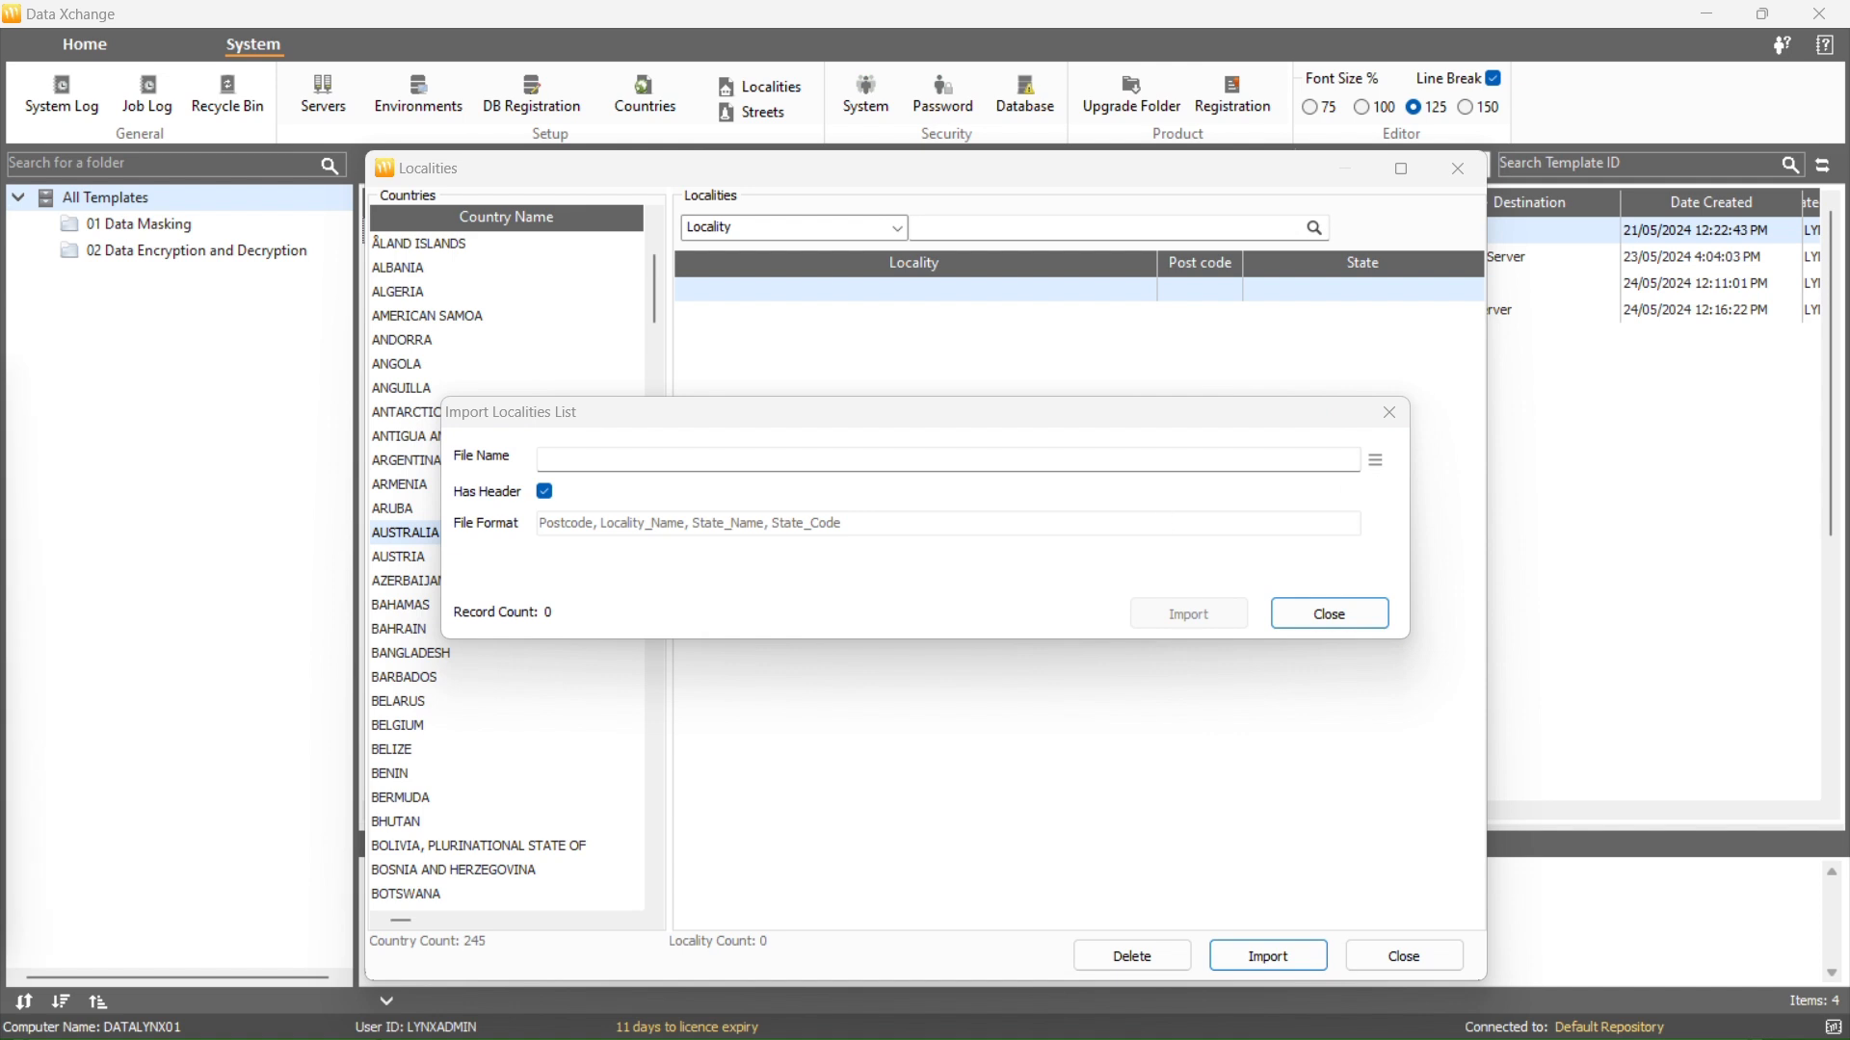
pyautogui.click(1251, 845)
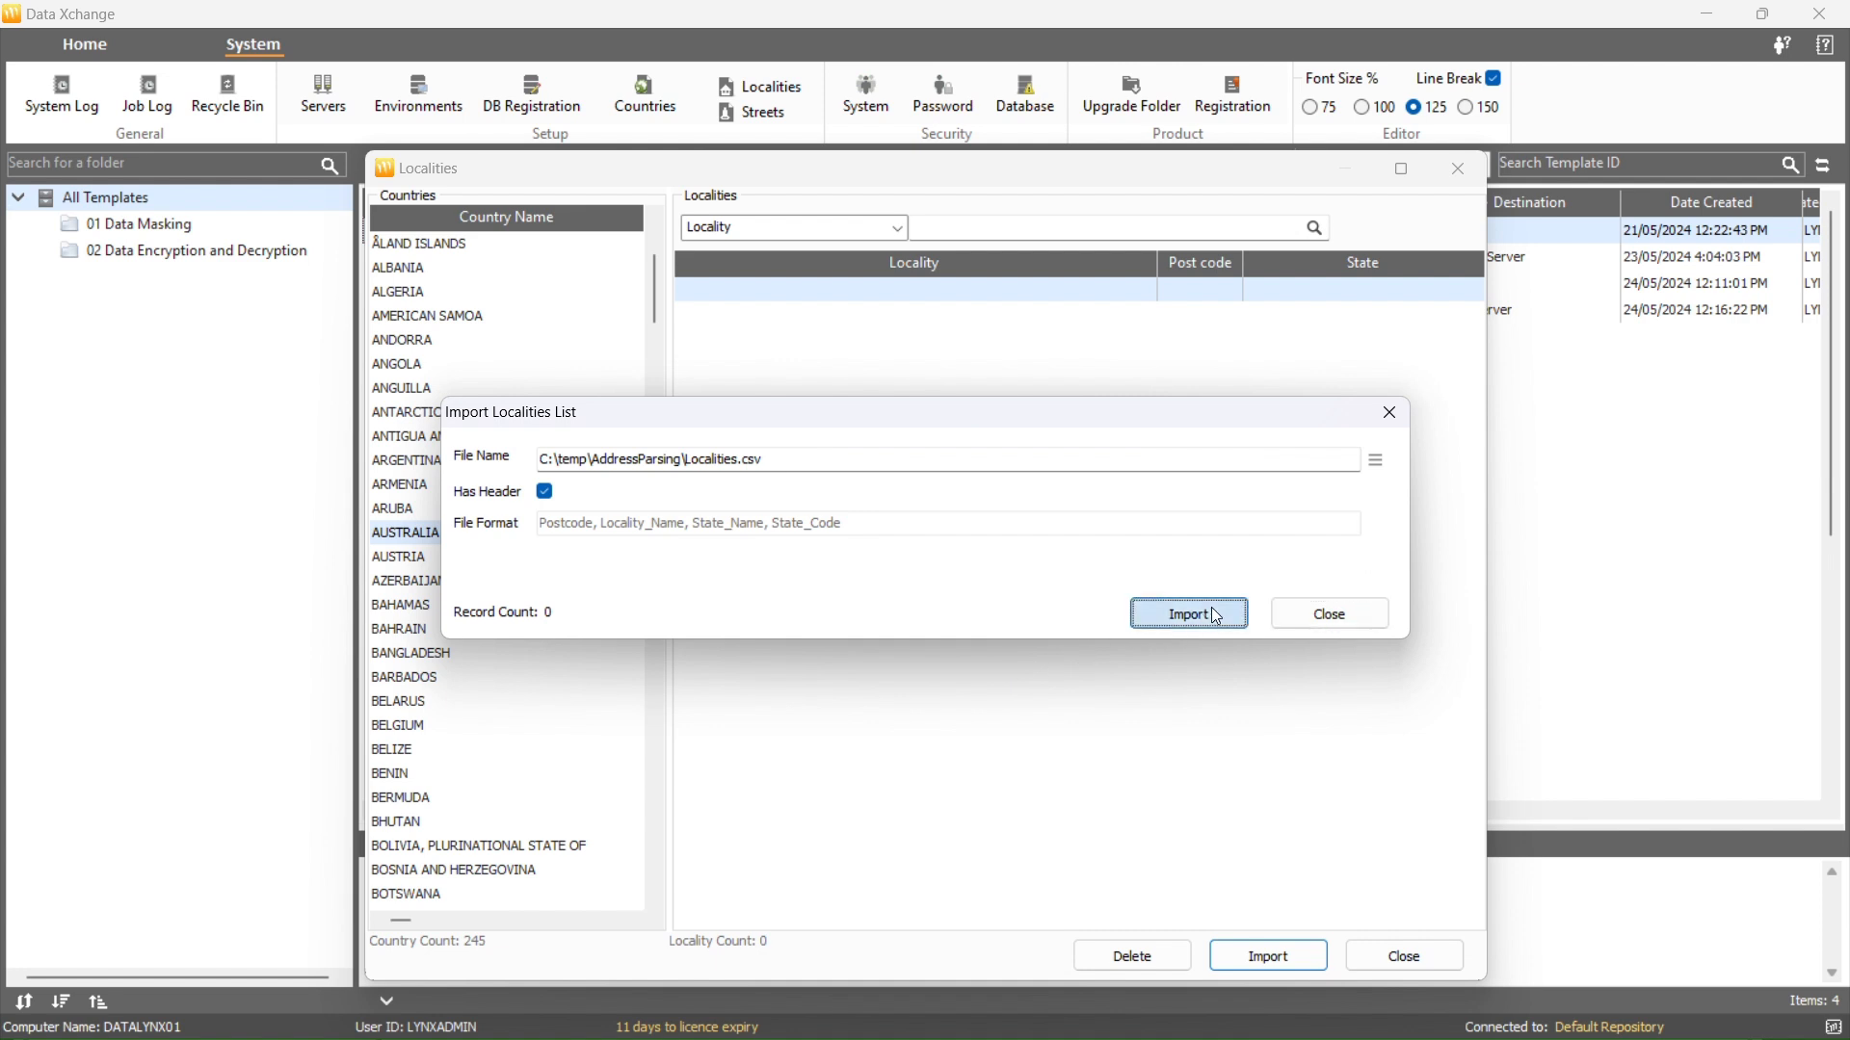
pyautogui.click(1211, 612)
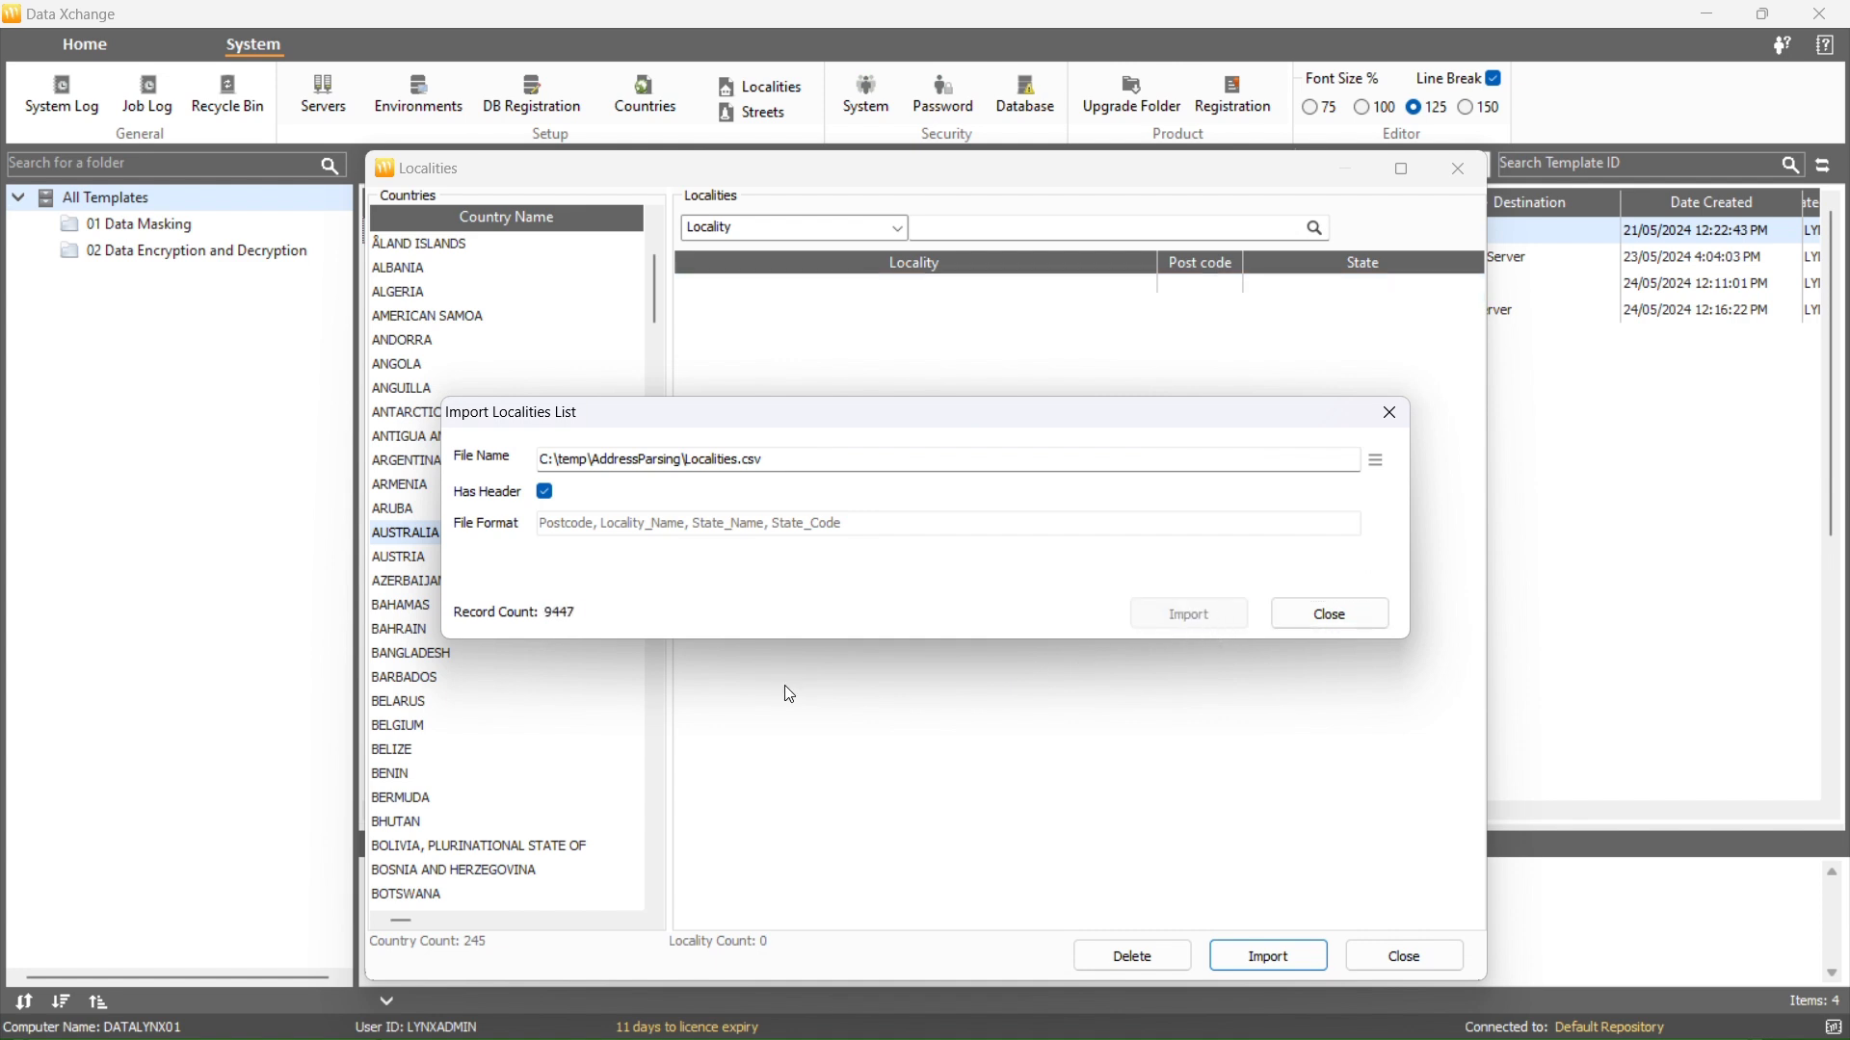
pyautogui.click(1384, 954)
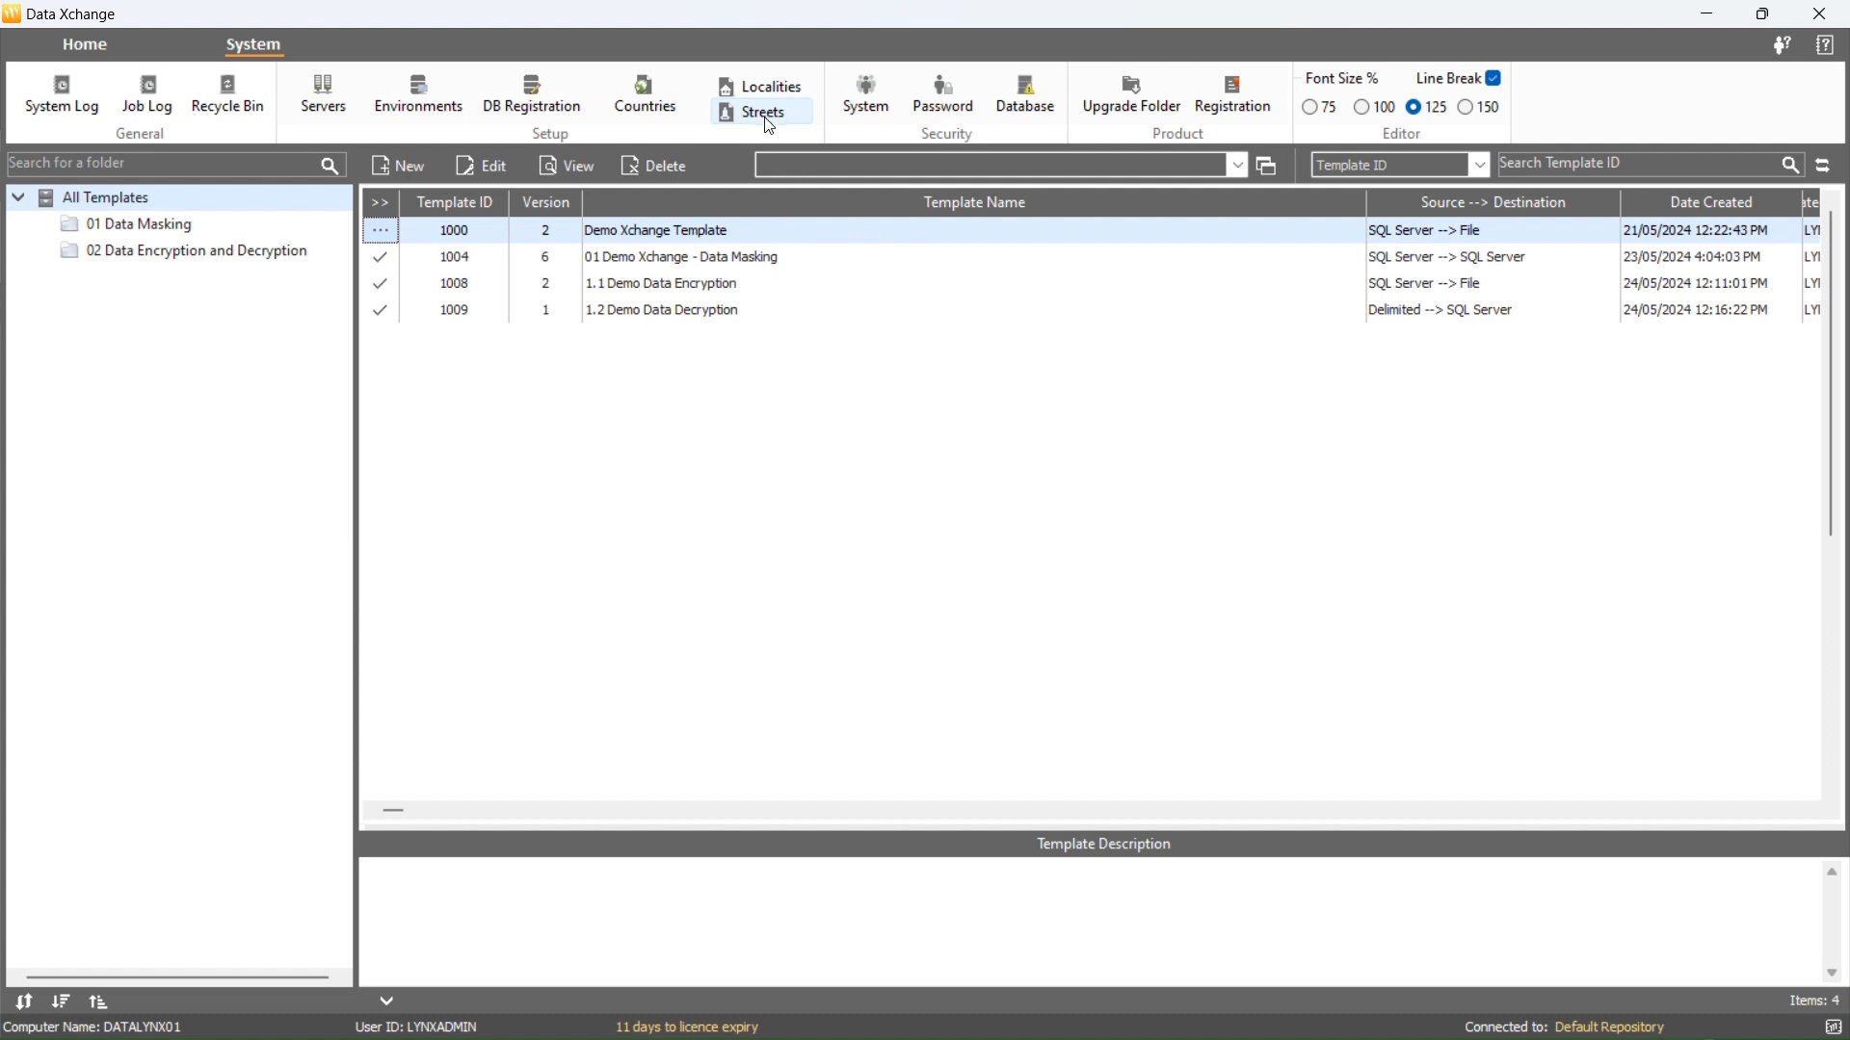
# Show the state streets list for AUSTRALIA, state QLD
pyautogui.click(788, 120)
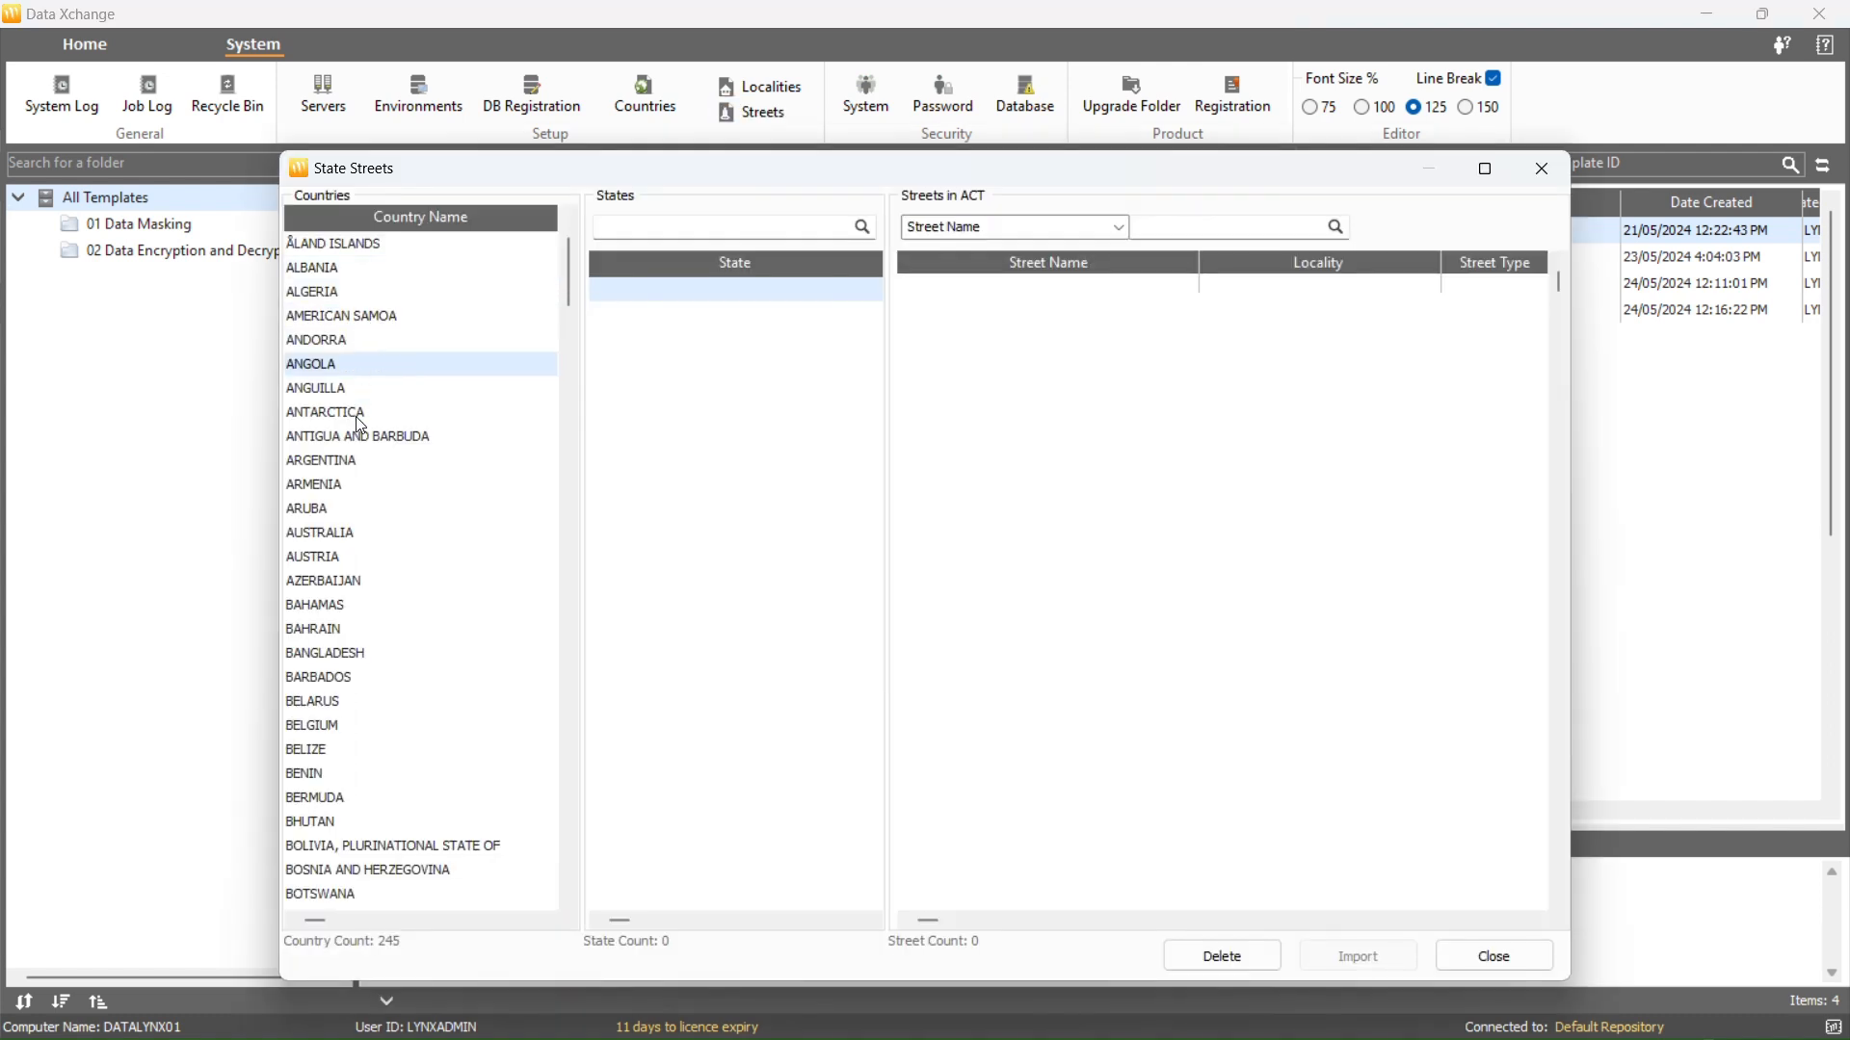
pyautogui.click(348, 540)
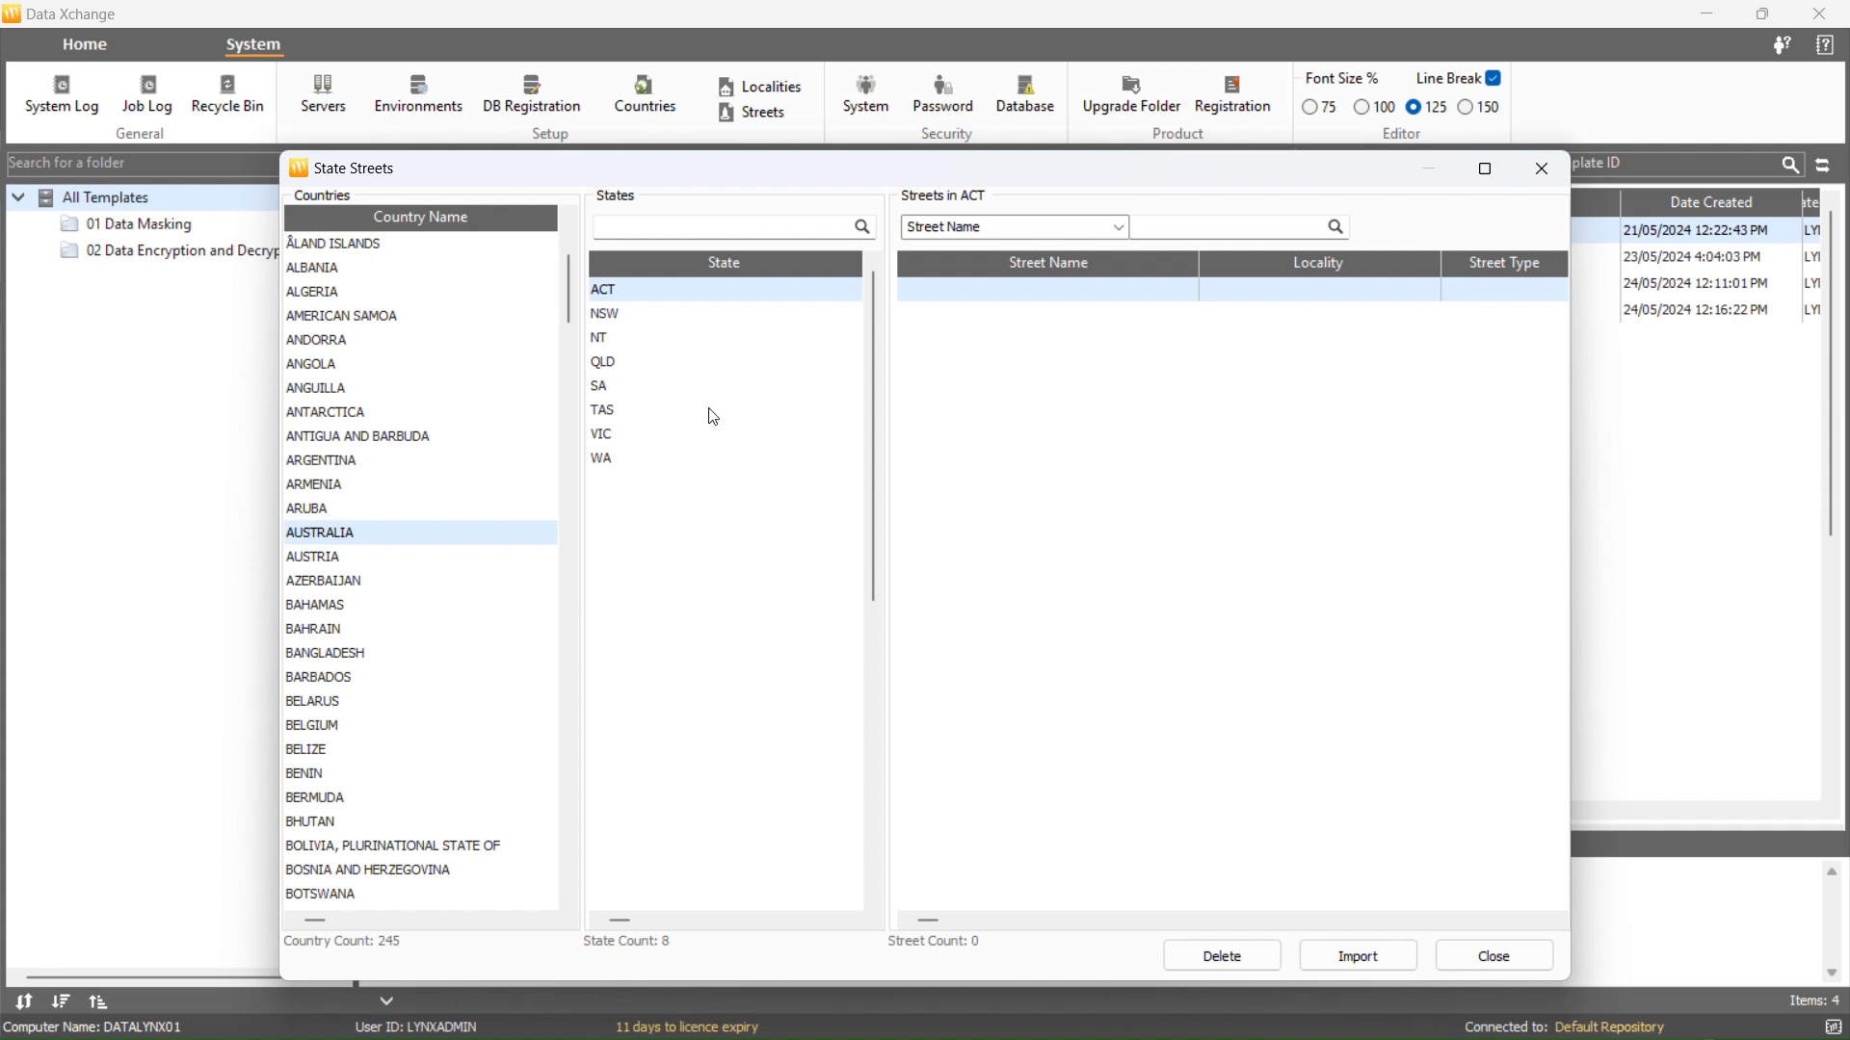
pyautogui.click(611, 369)
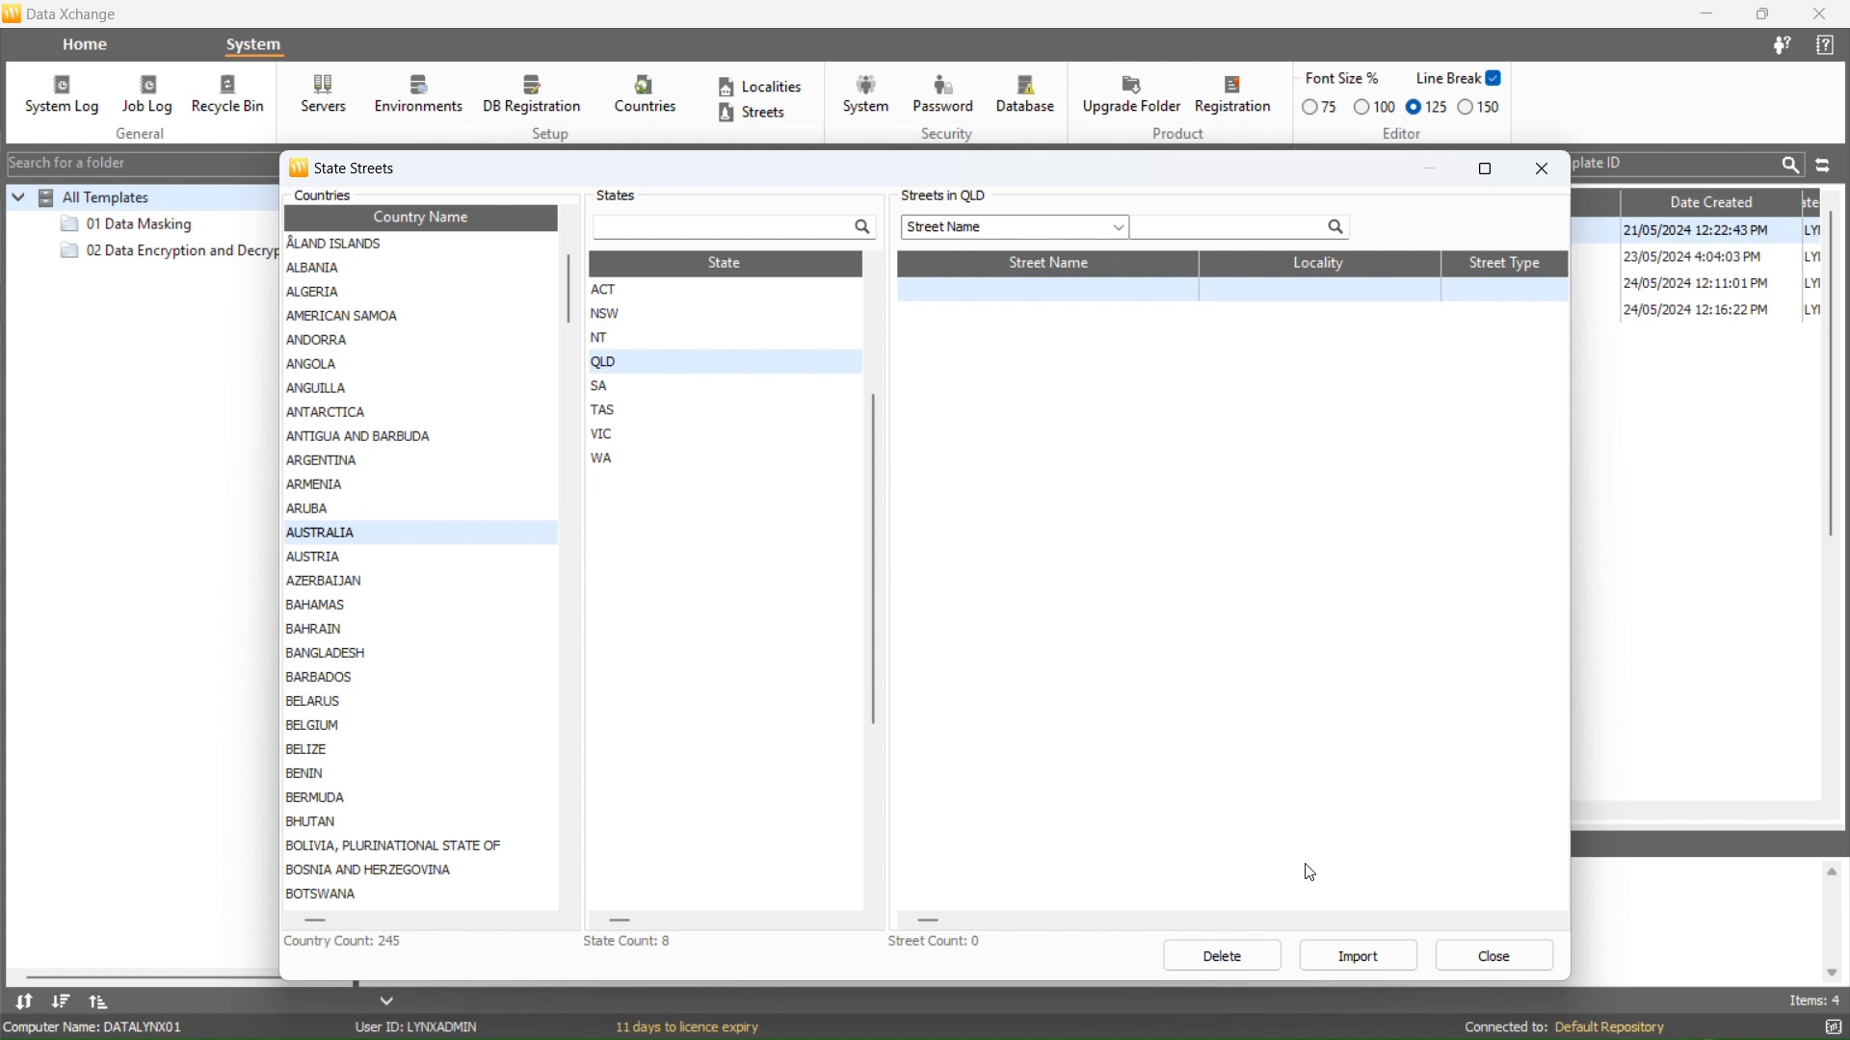
# Import Qld_Street_List.csv as the QLD streets (16663 records) and close the window
pyautogui.click(1347, 954)
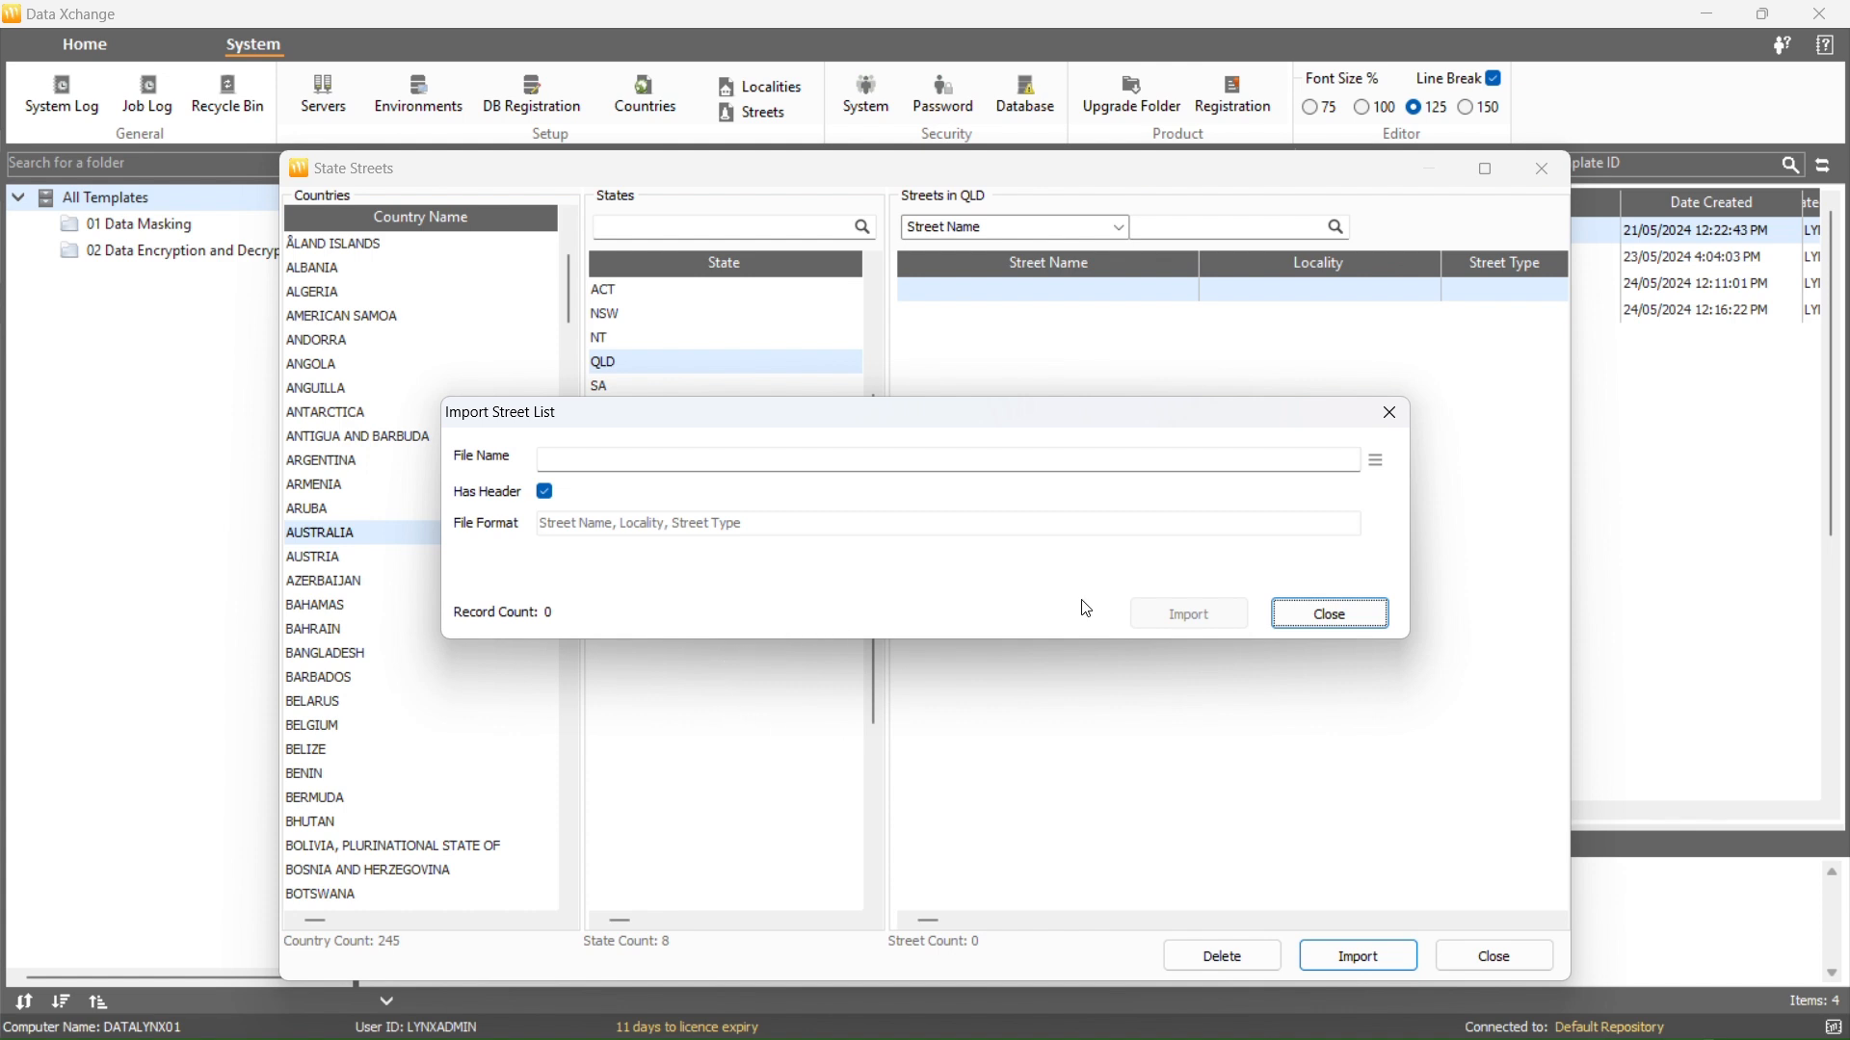
pyautogui.click(1378, 469)
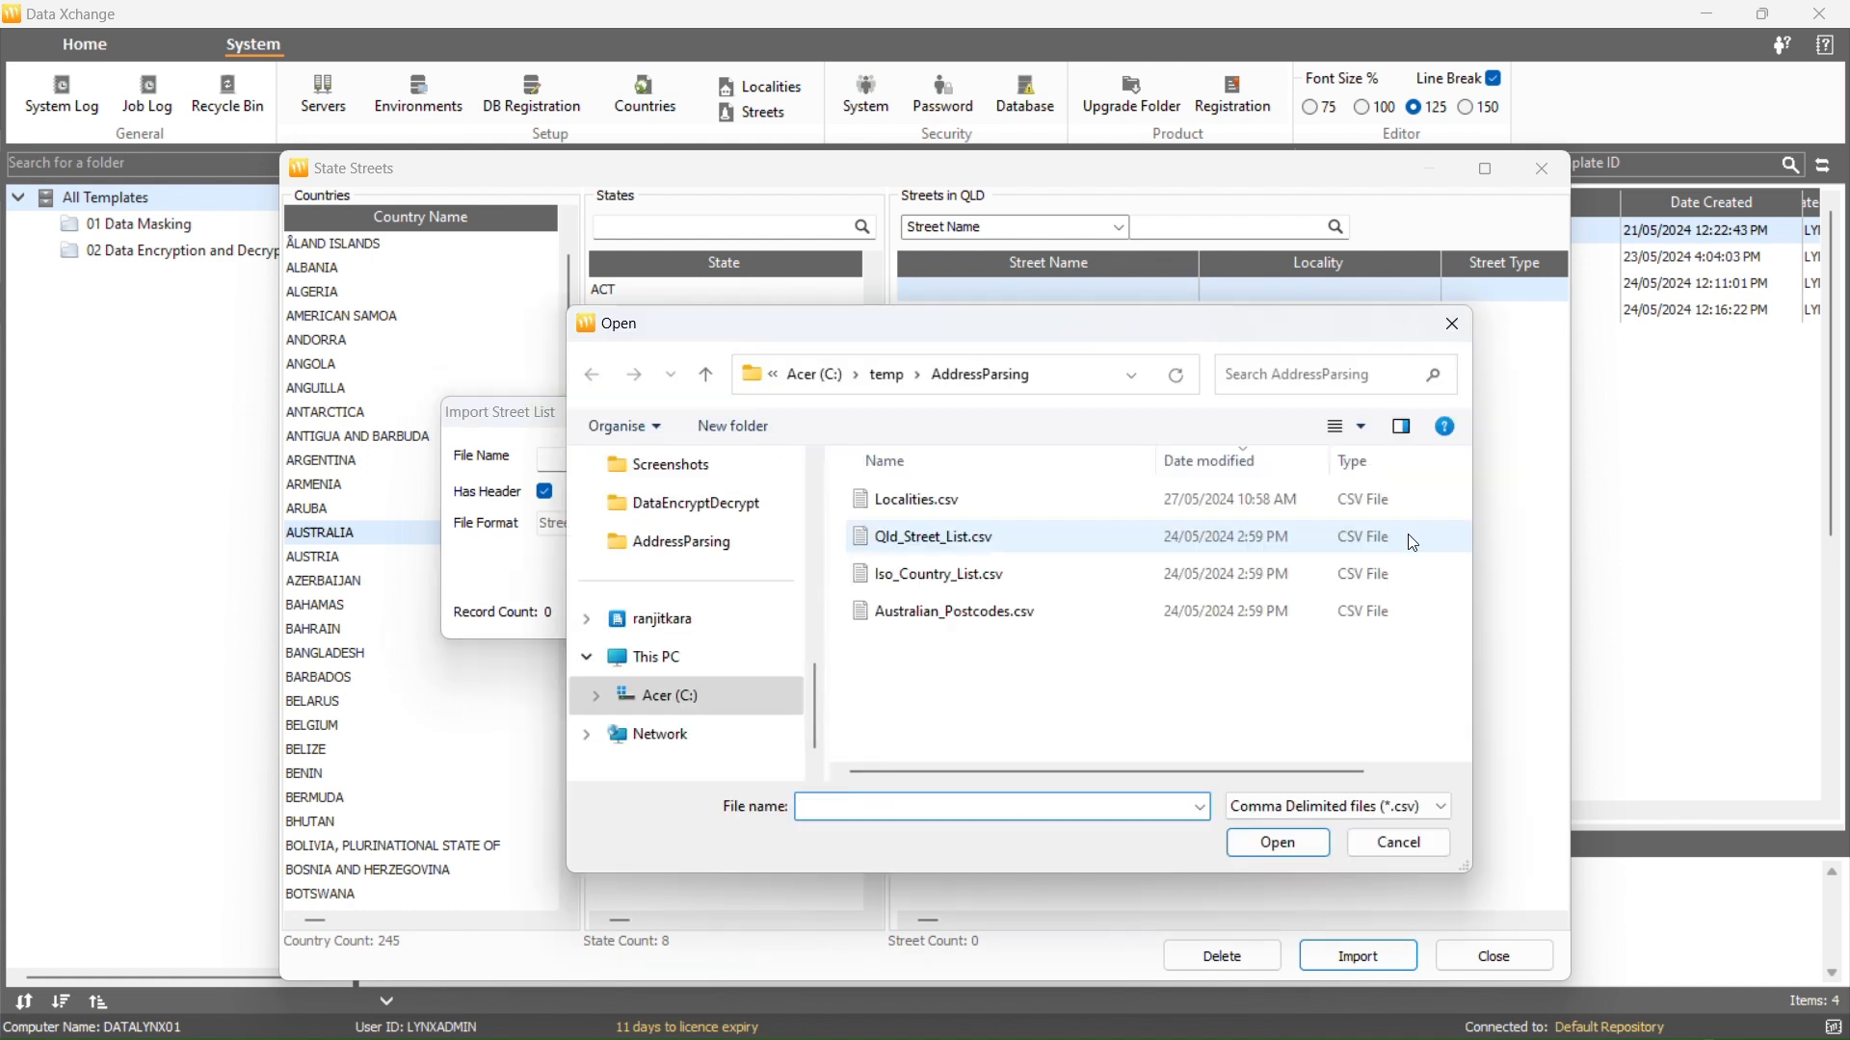
pyautogui.click(1389, 545)
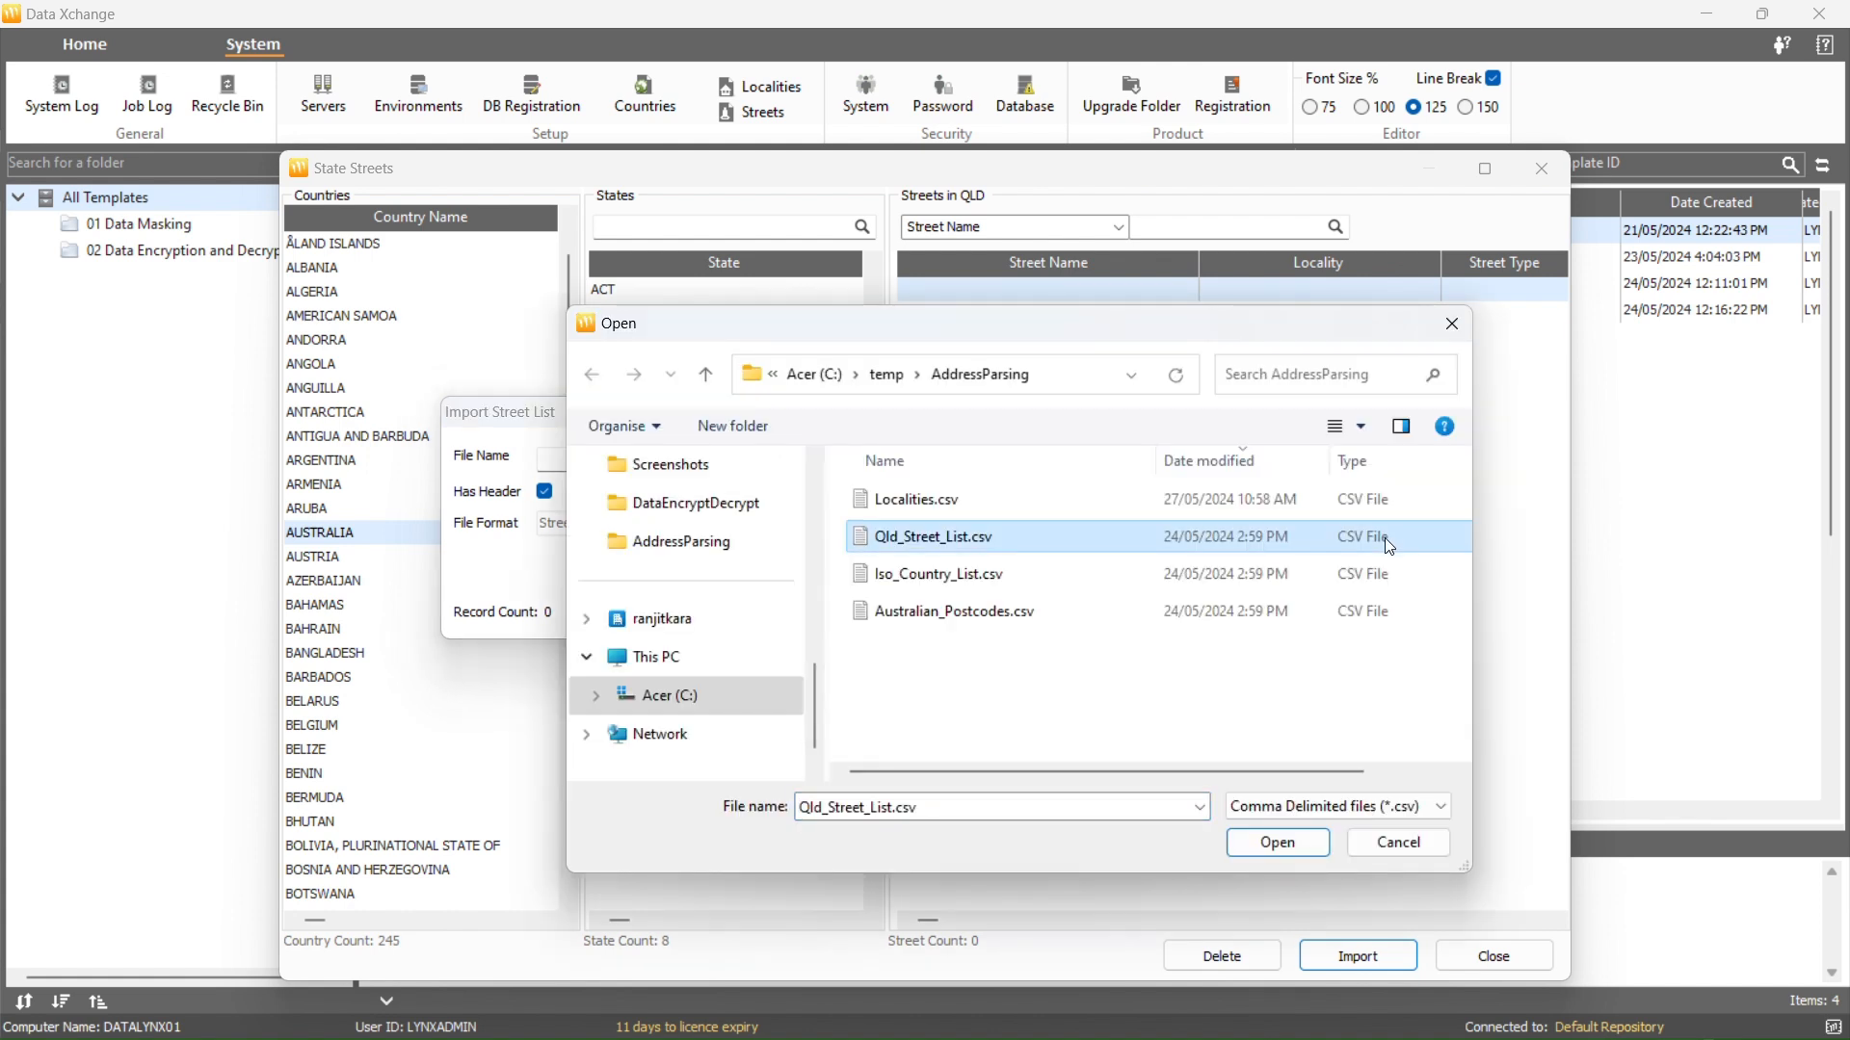
pyautogui.doubleClick(1384, 537)
pyautogui.click(1281, 846)
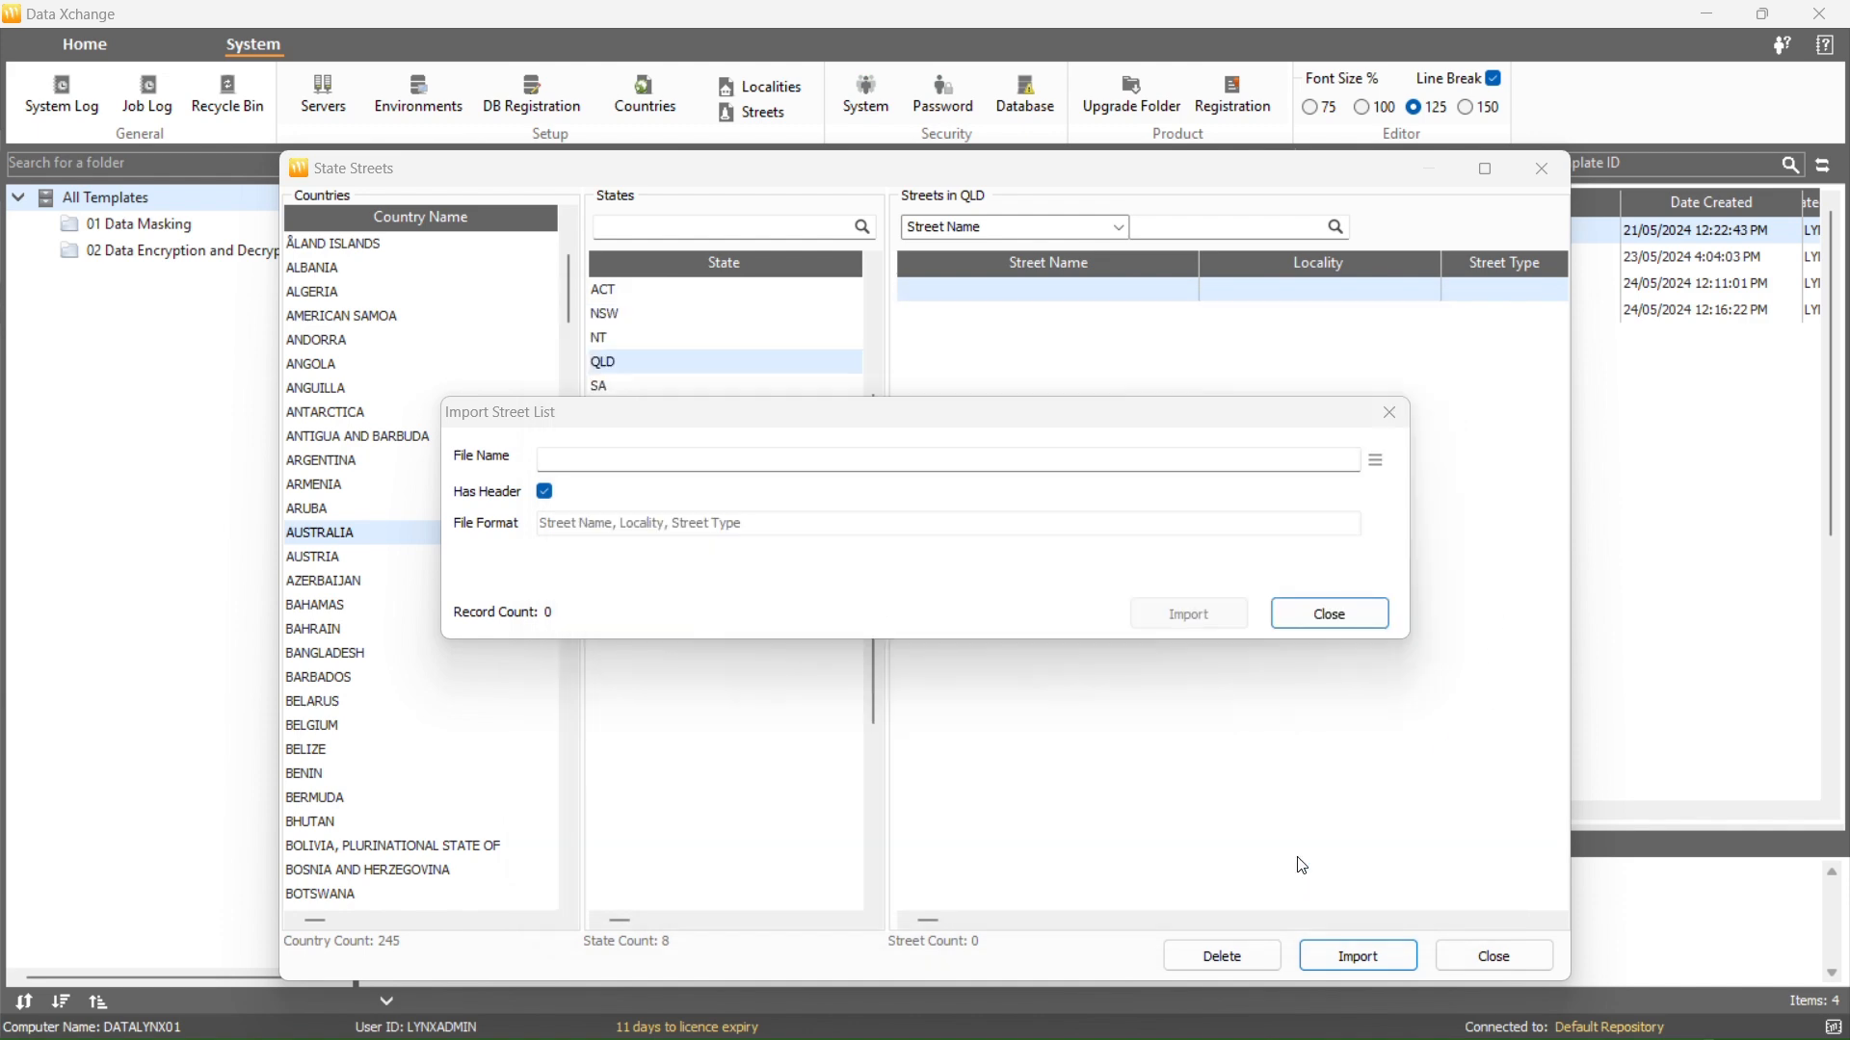
pyautogui.click(1198, 619)
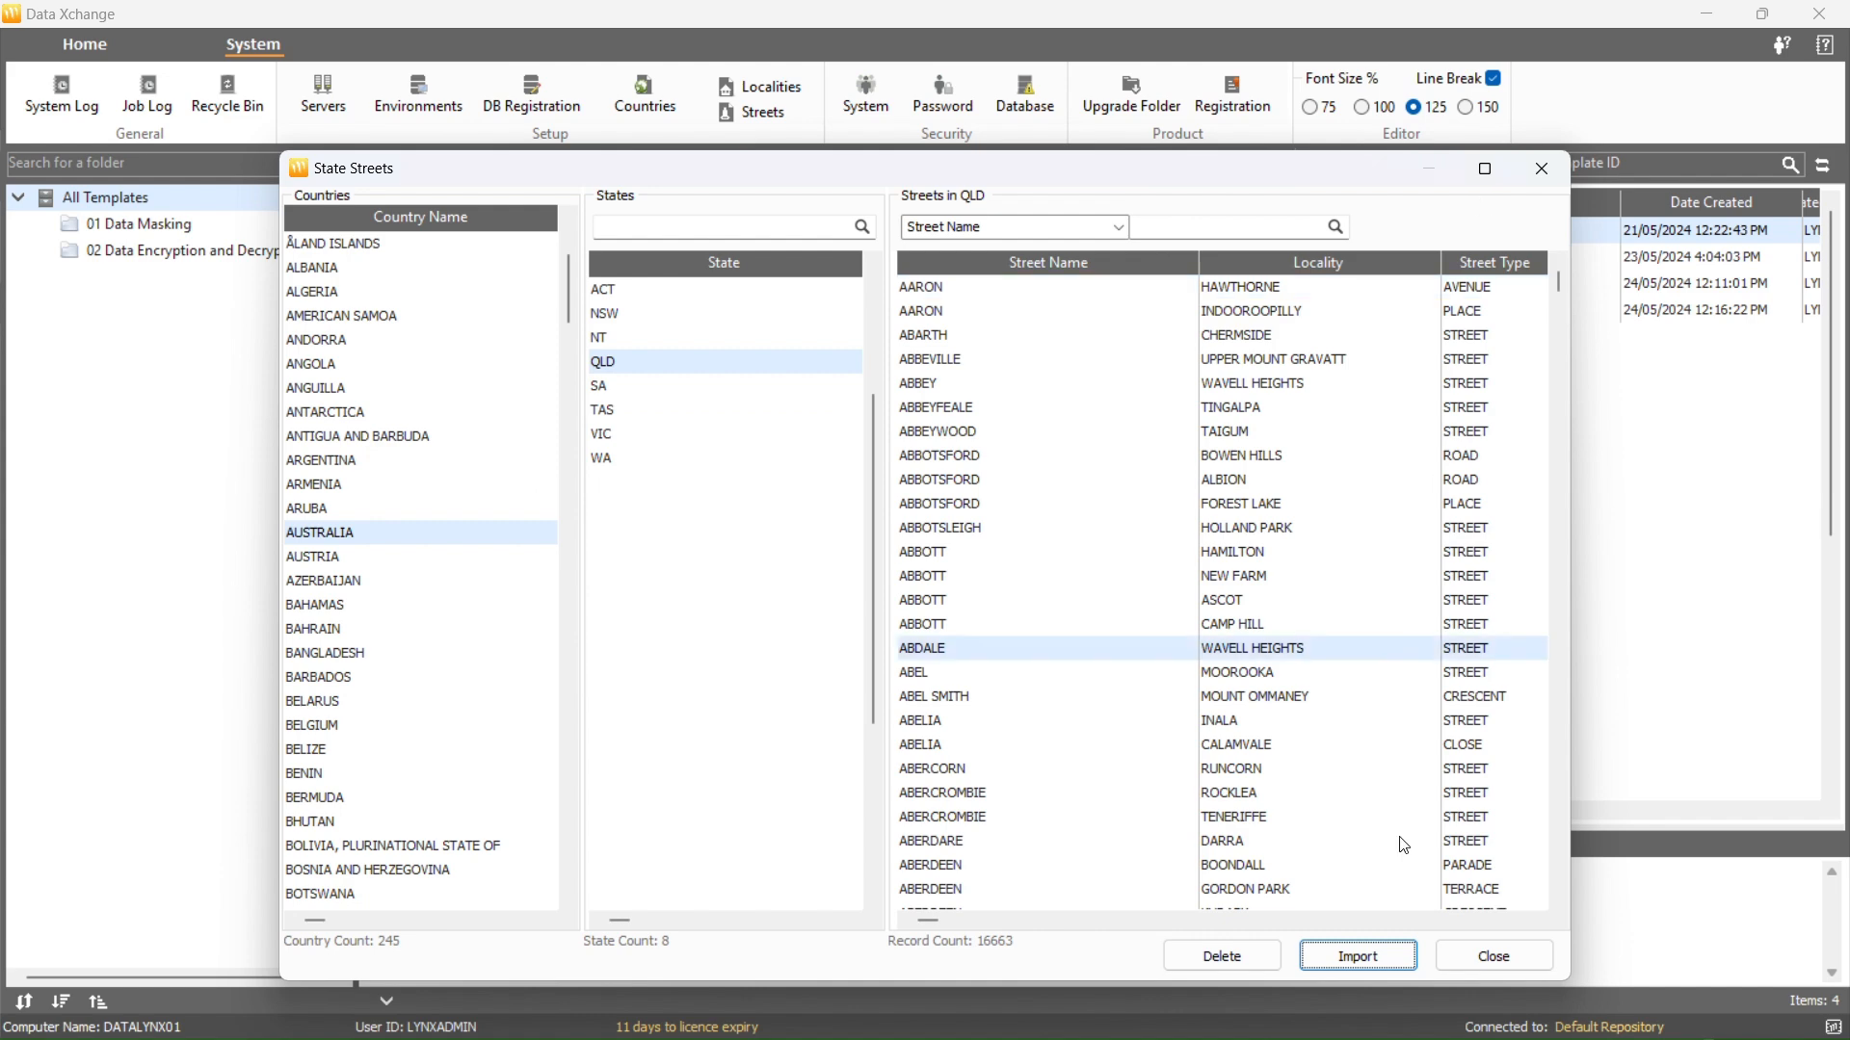
pyautogui.click(1493, 957)
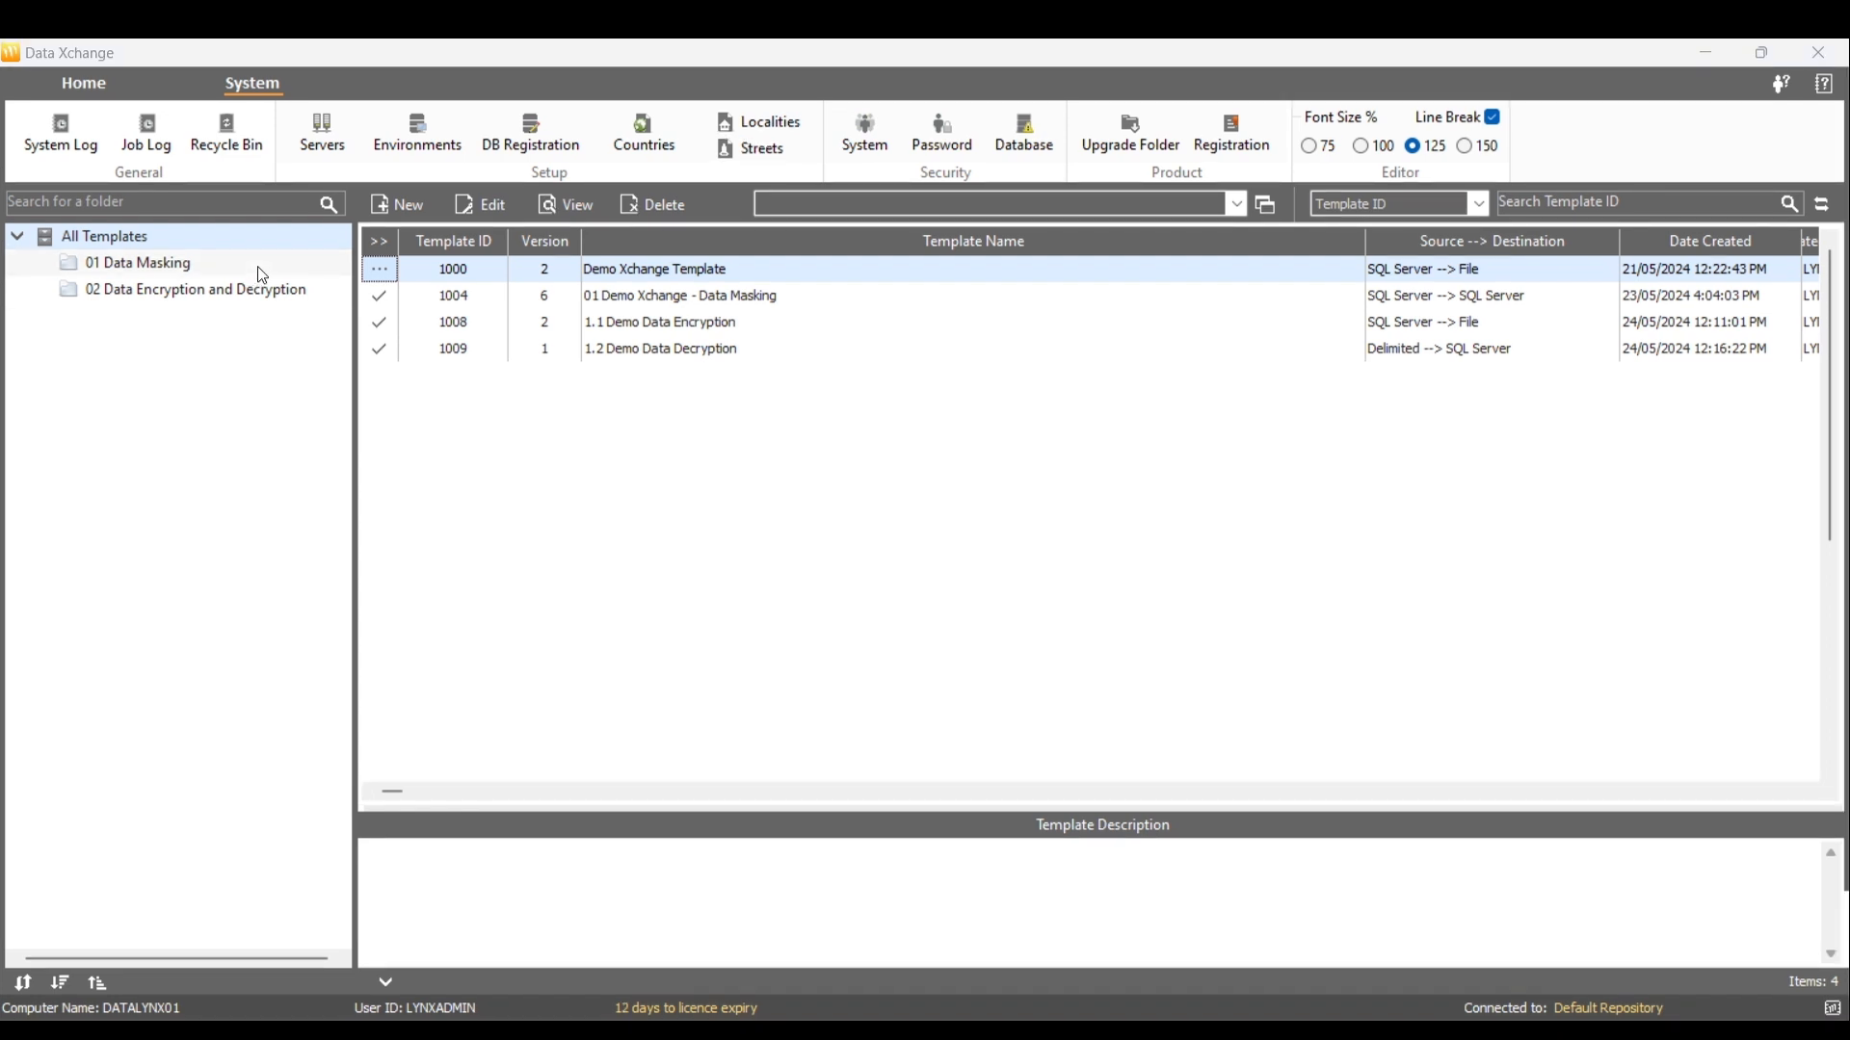
# Create a folder '03 Address Parsing' under All Templates and open it
pyautogui.rightClick(275, 235)
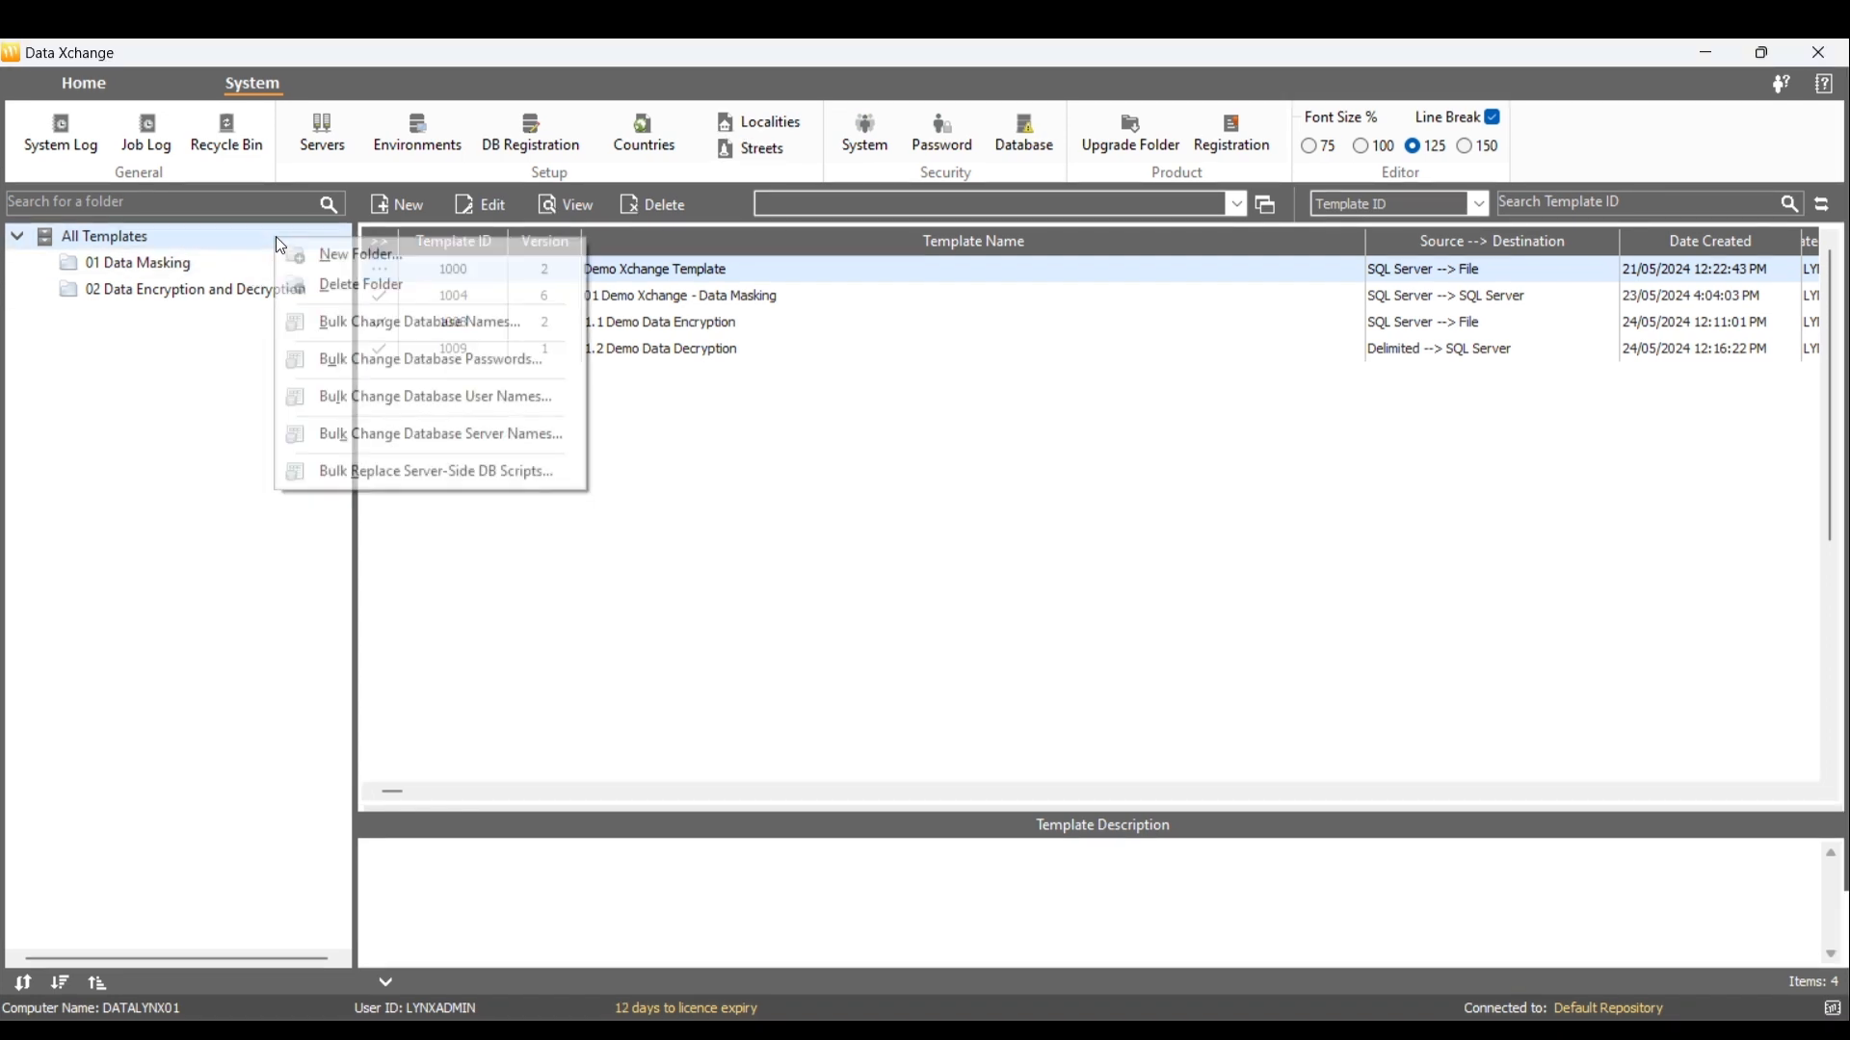
pyautogui.click(326, 255)
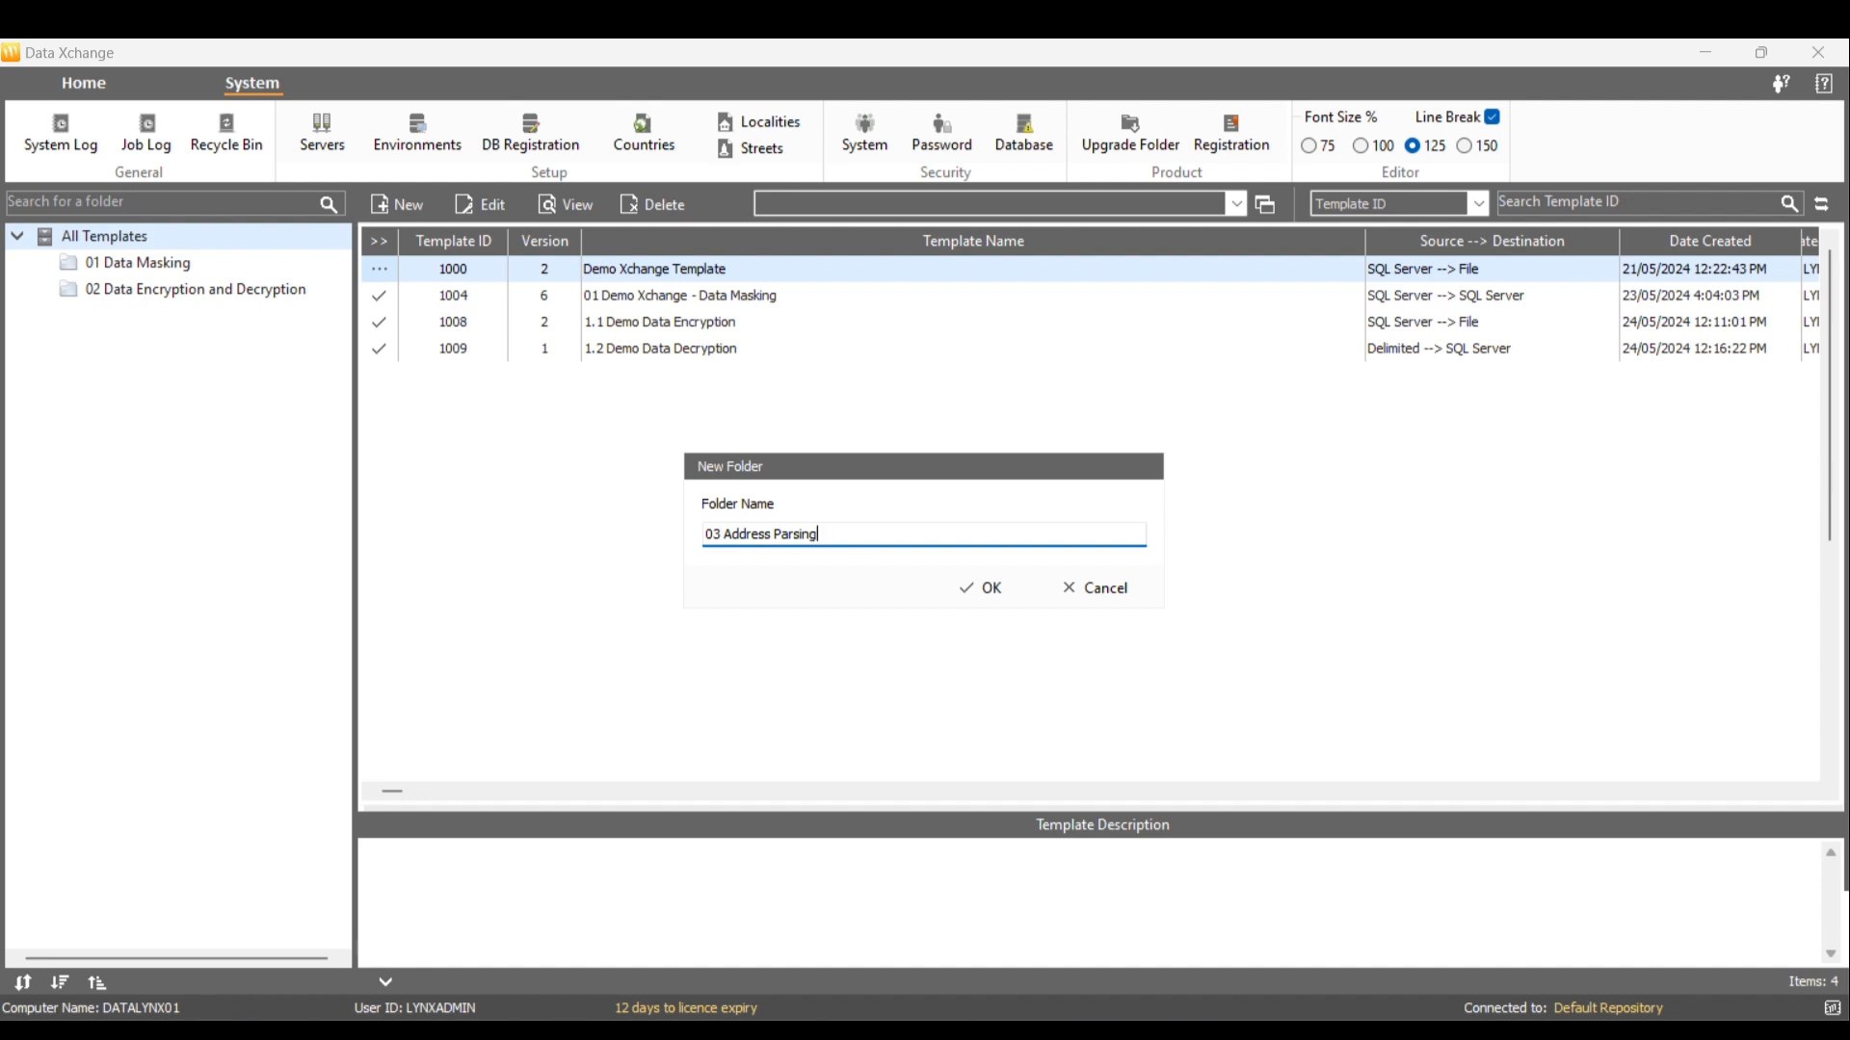
pyautogui.click(993, 591)
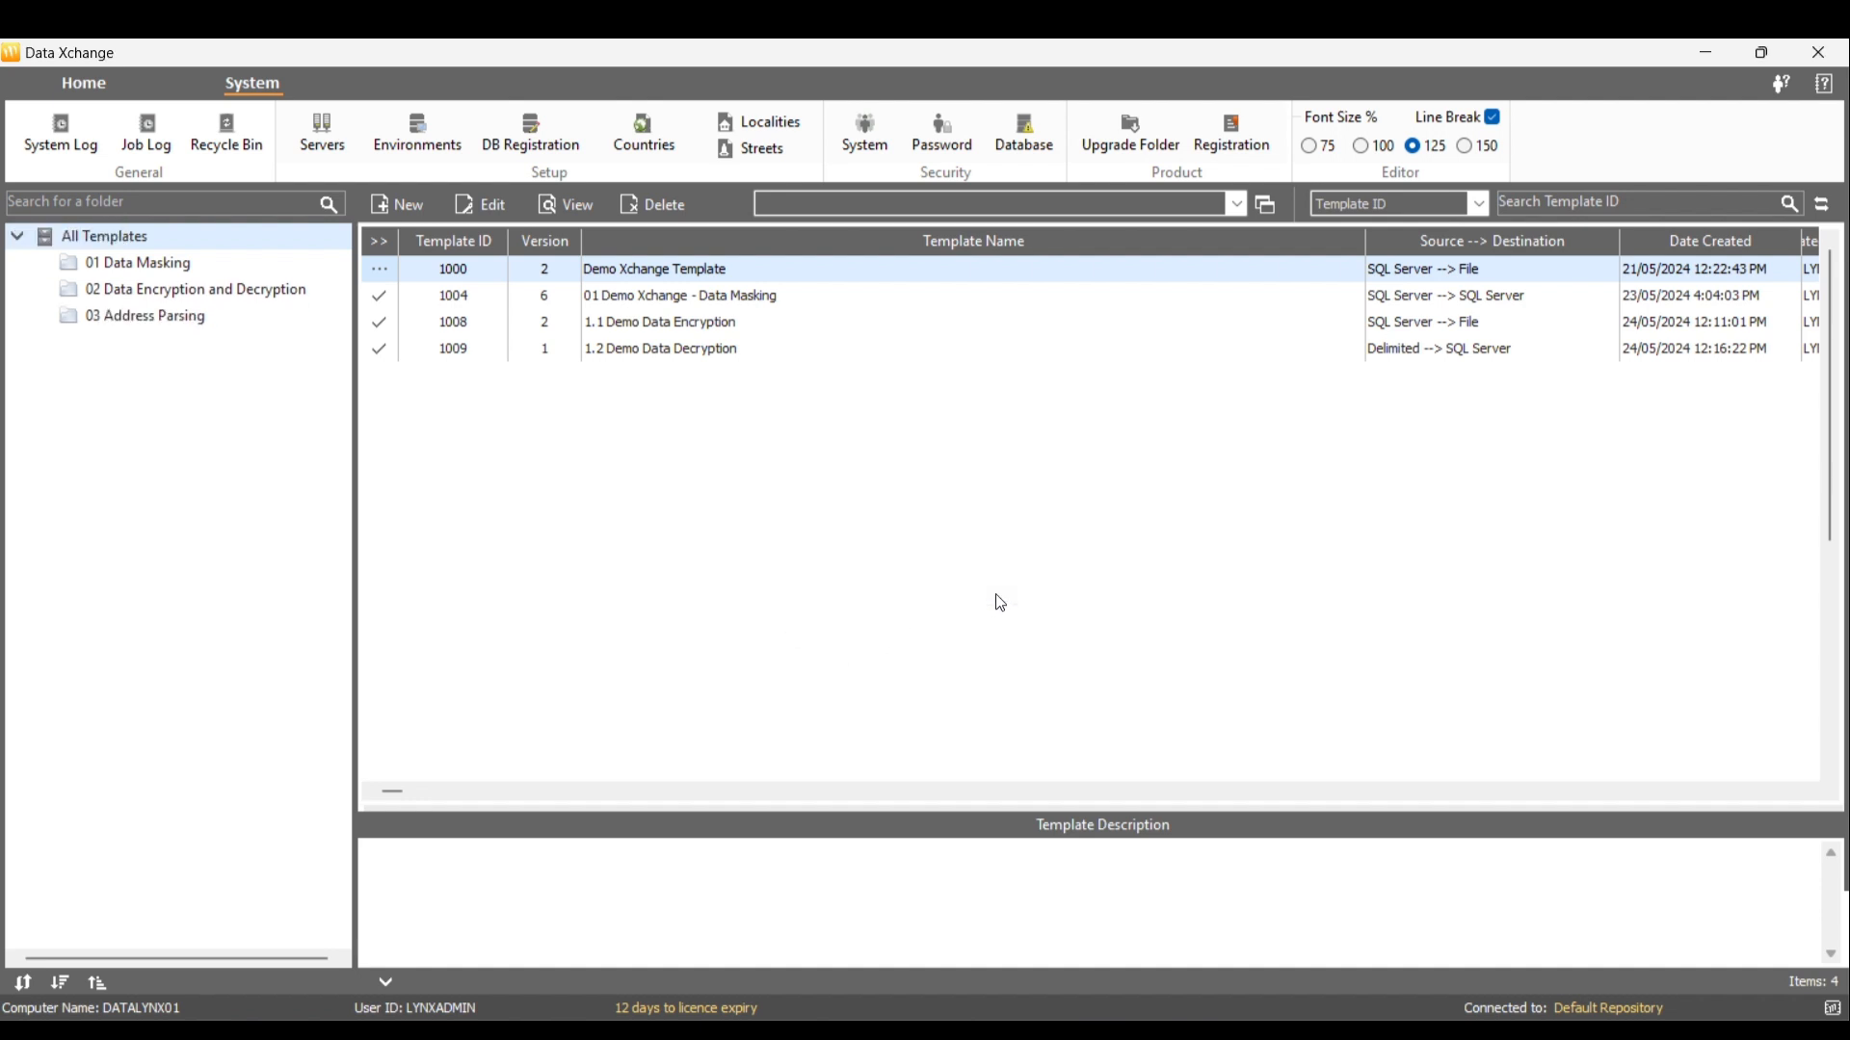
pyautogui.click(191, 318)
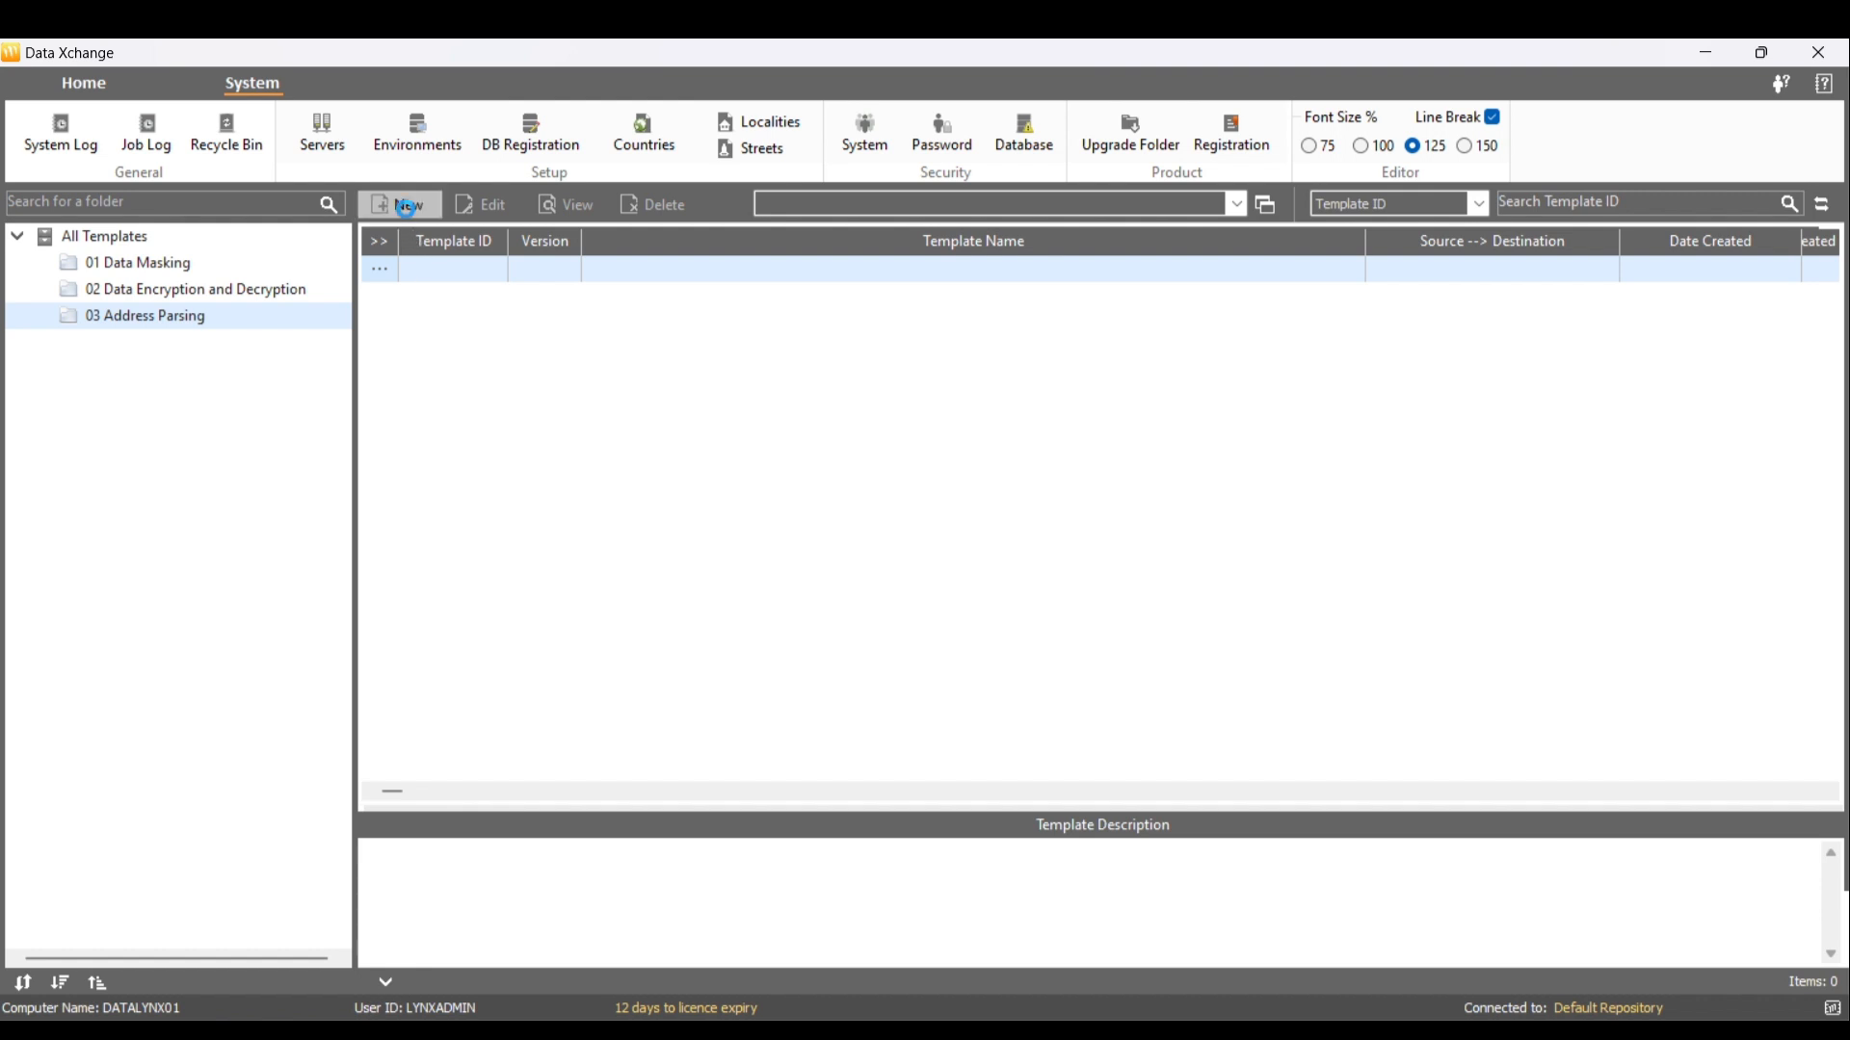
# Create template 'Demo Template - Address Parsing' with AdventureWorks2019 as the source database
pyautogui.click(405, 208)
pyautogui.write('Demo Template')
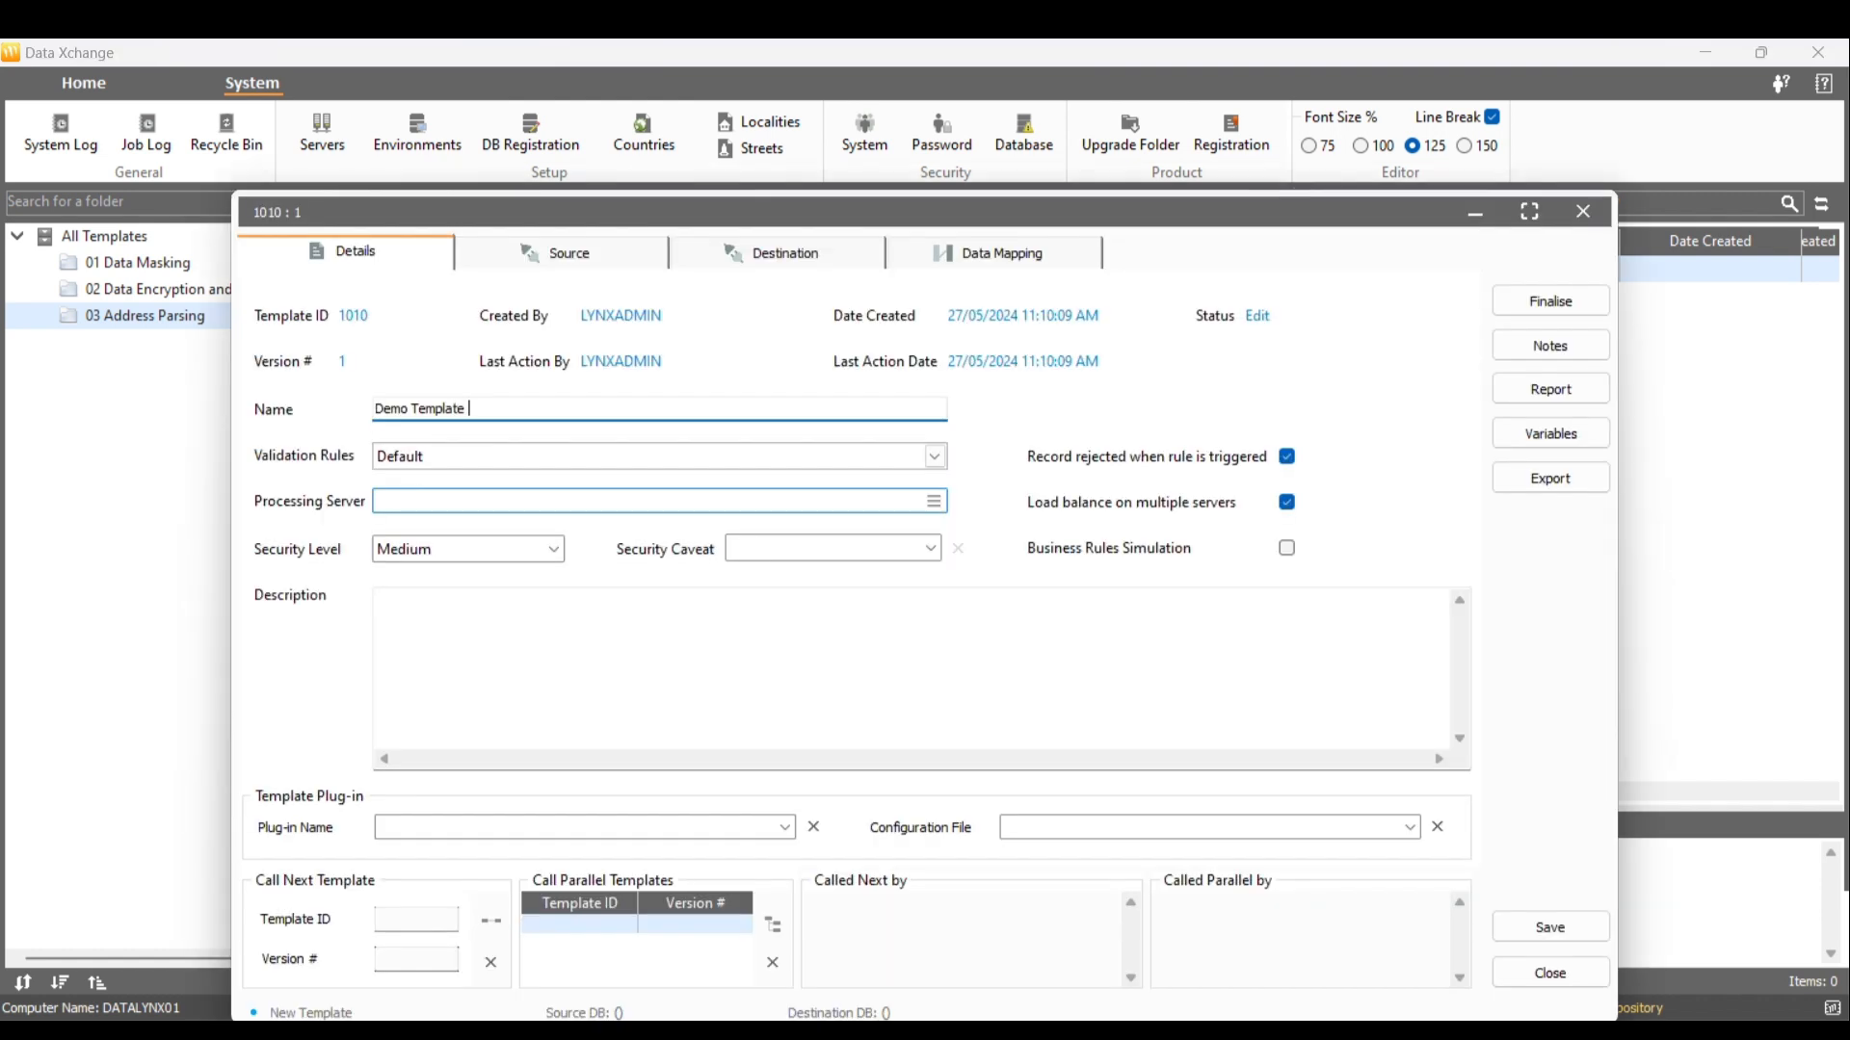
pyautogui.write(' - Address Parsing')
pyautogui.click(556, 253)
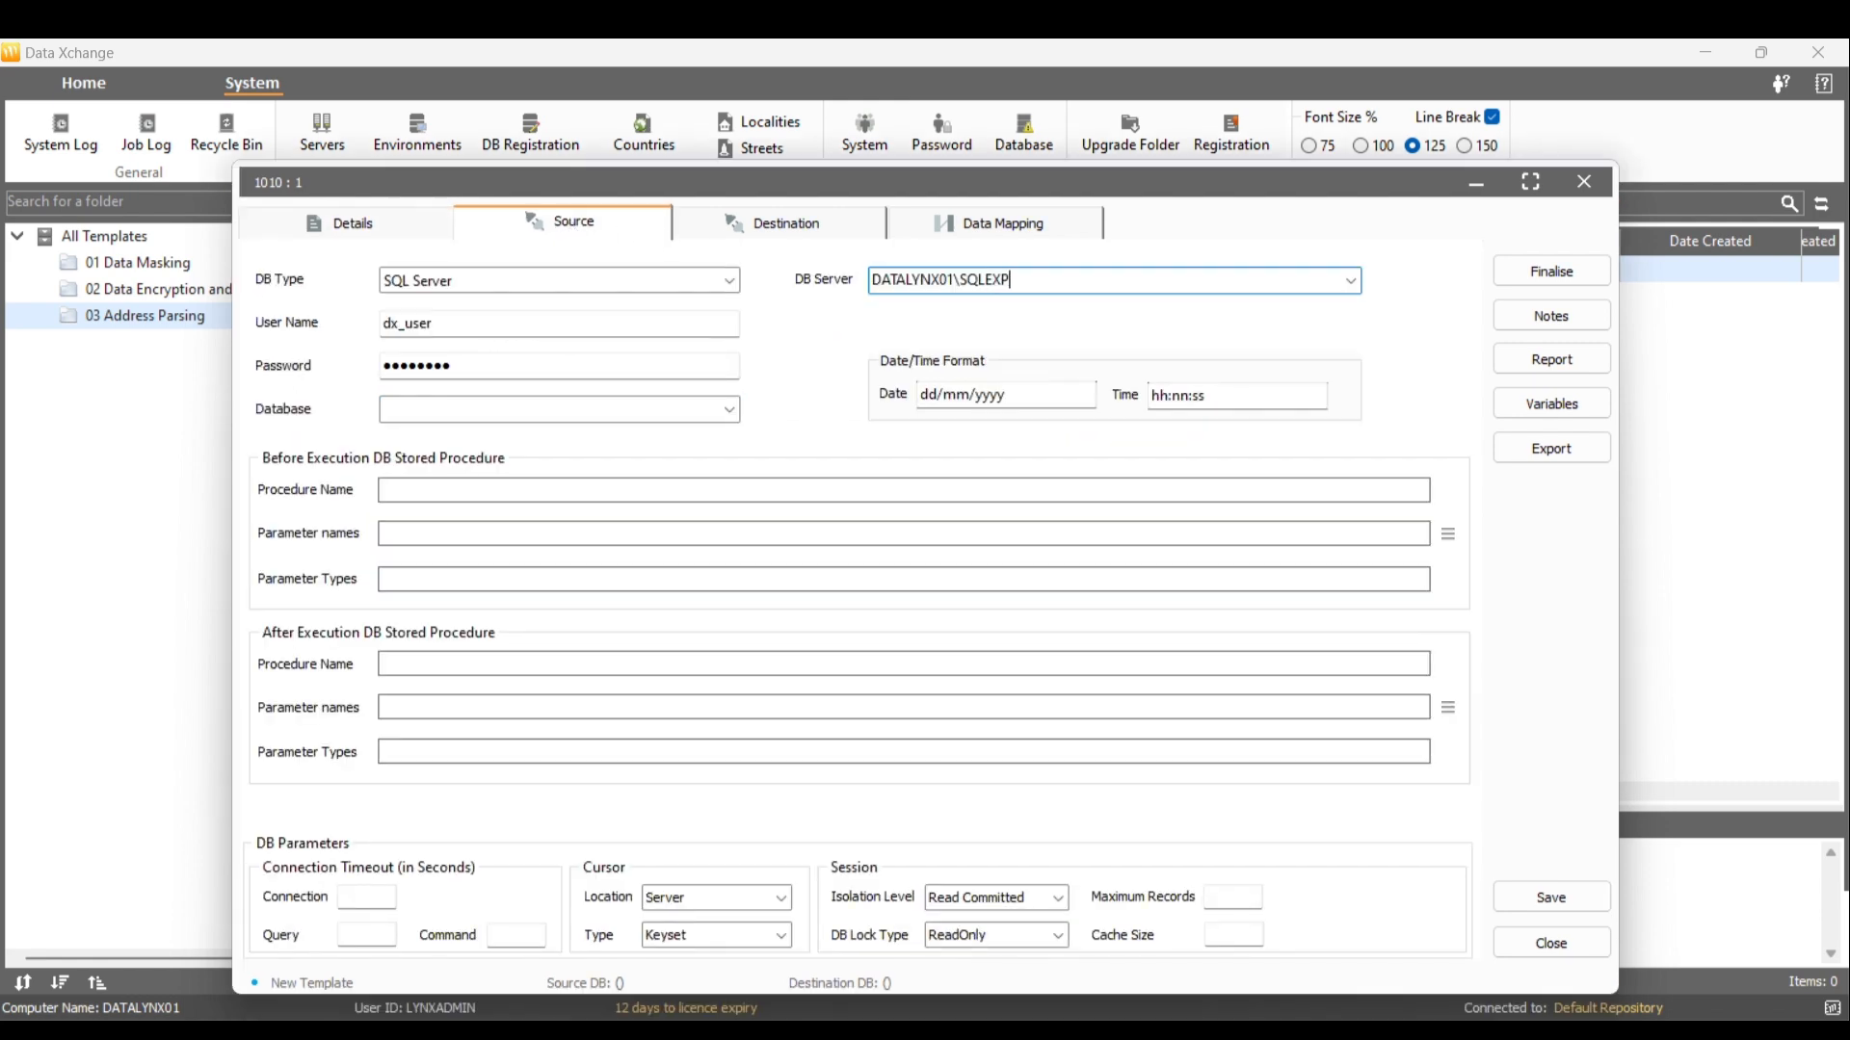
pyautogui.click(730, 411)
pyautogui.click(712, 432)
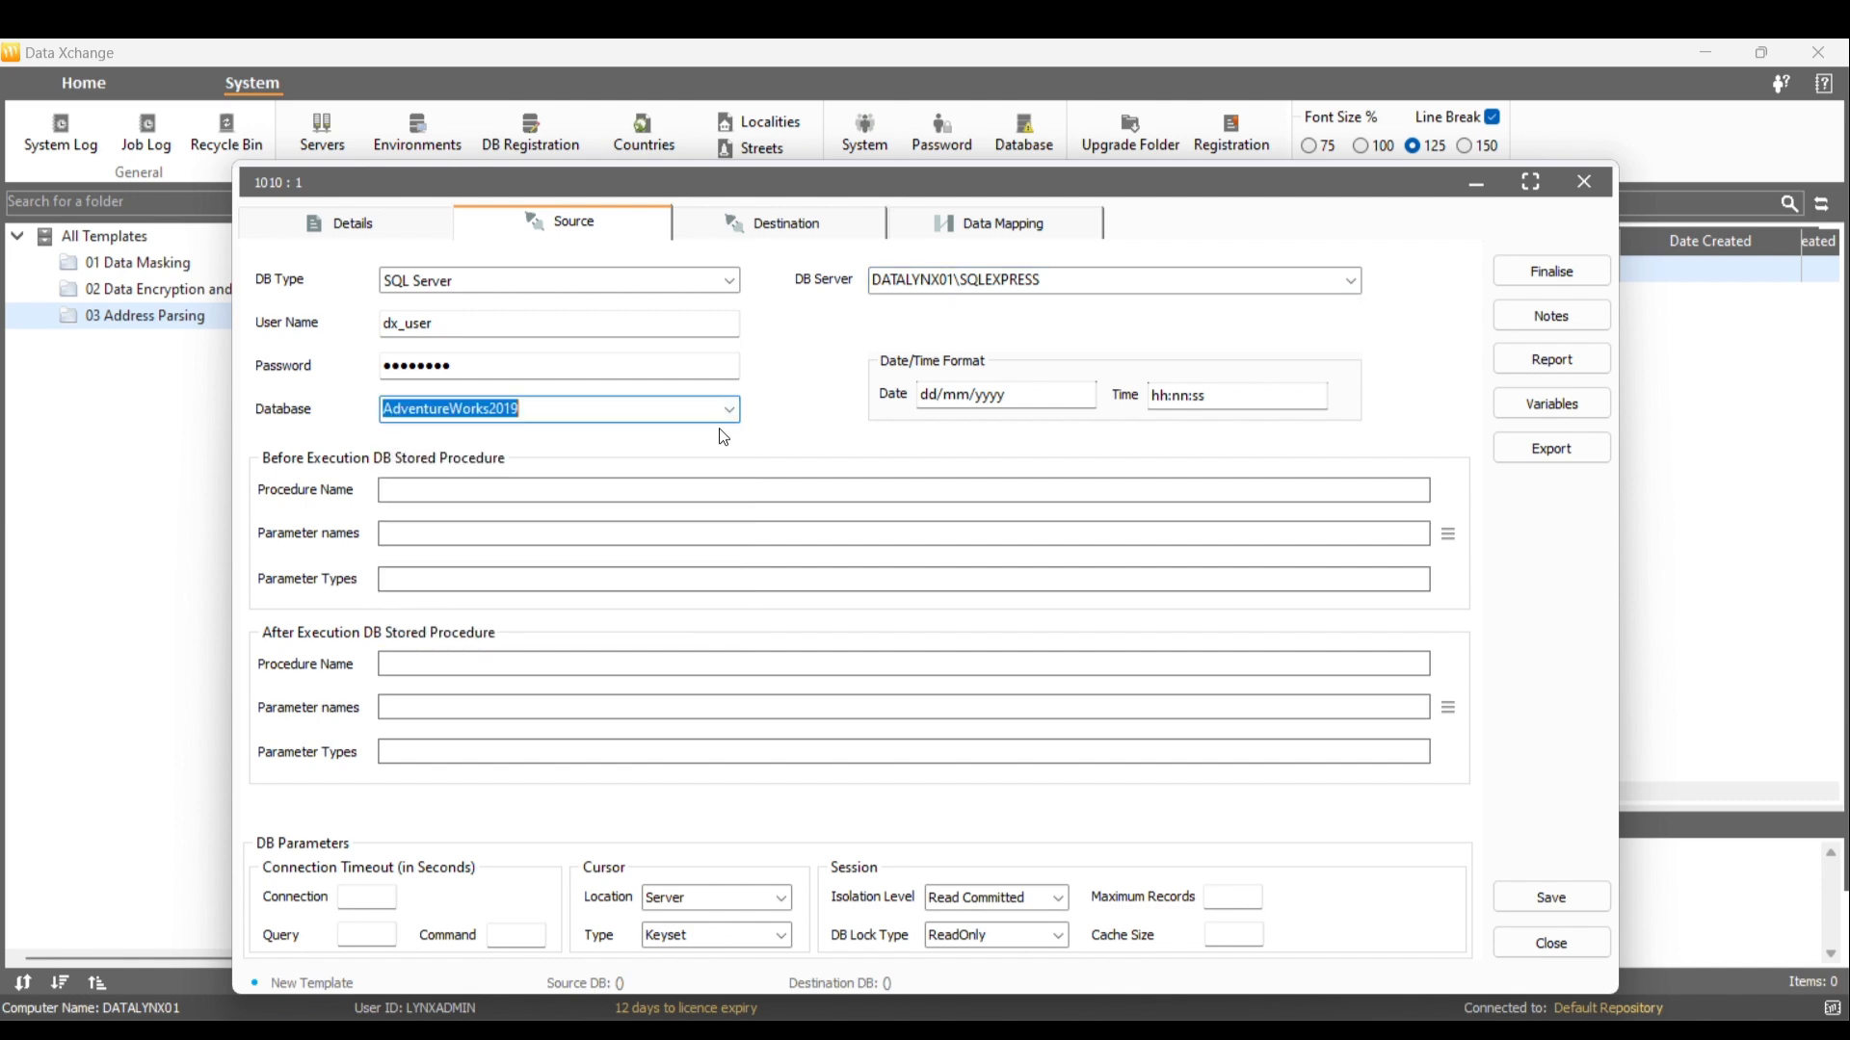
# Set the template's destination DB type to File
pyautogui.click(781, 227)
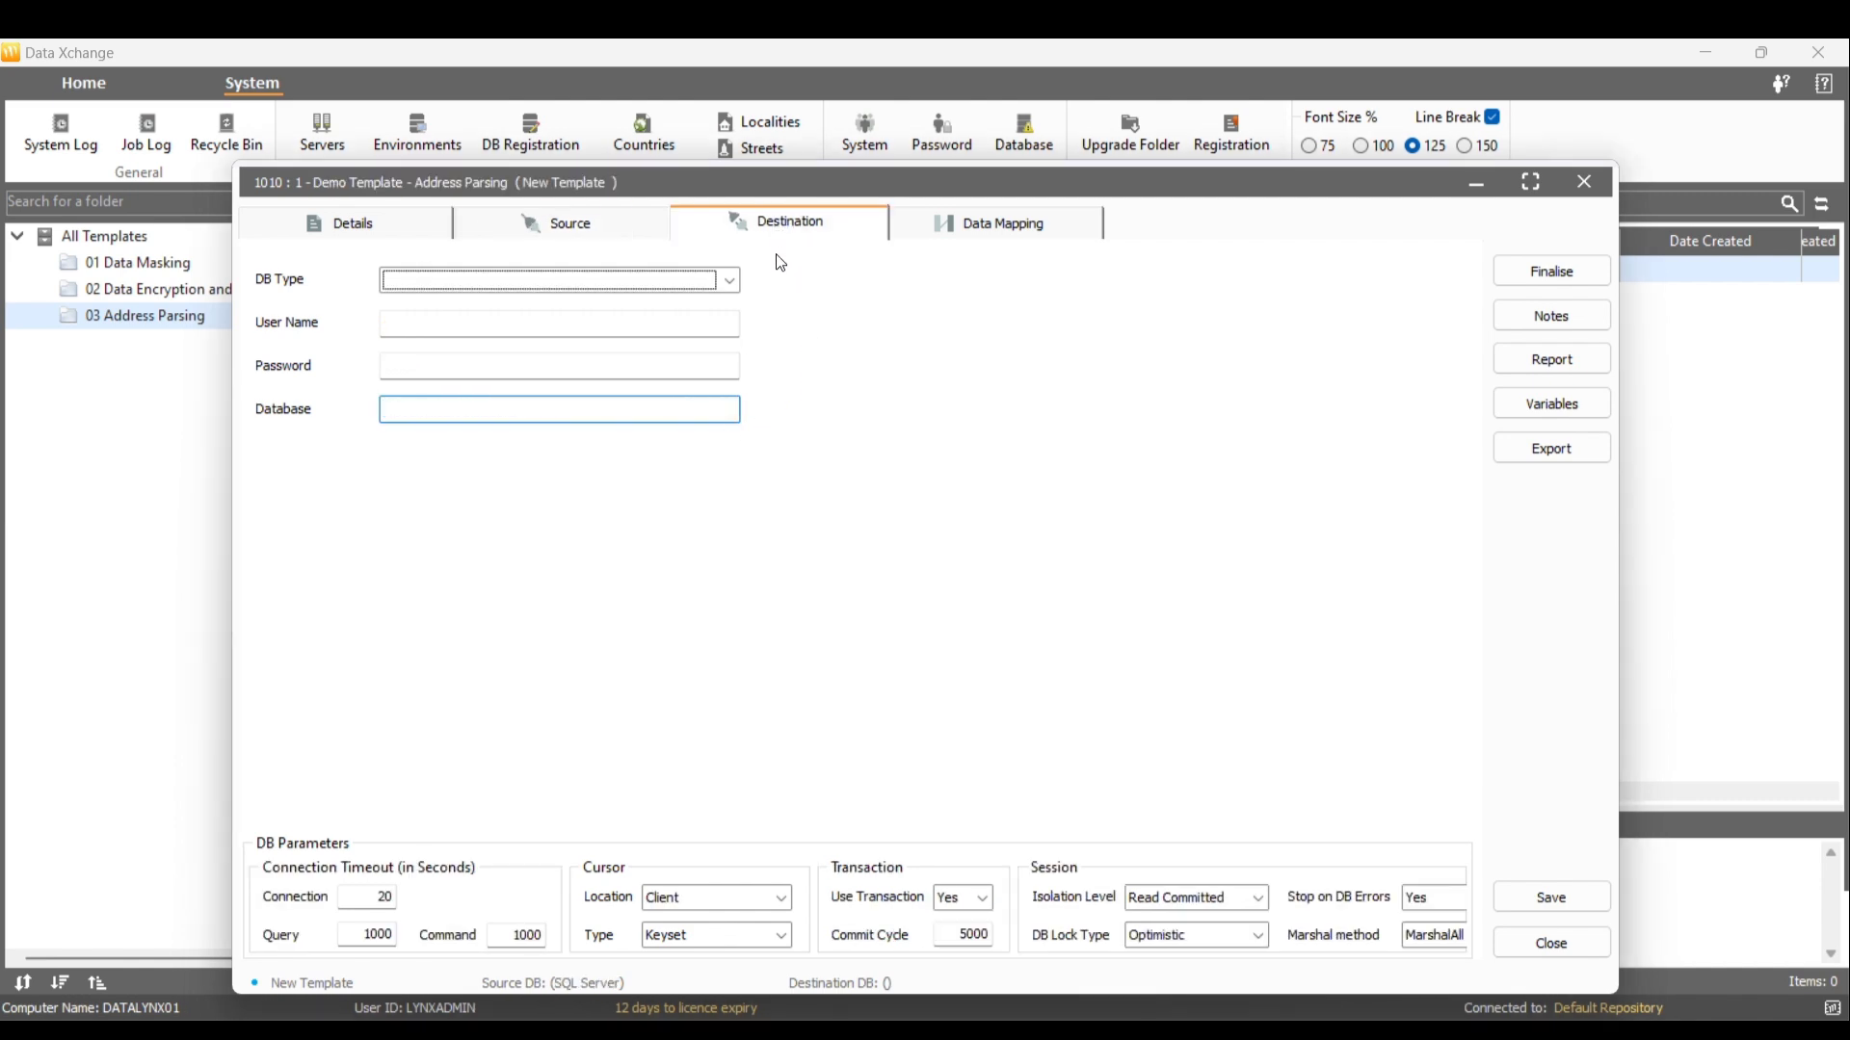
pyautogui.click(730, 282)
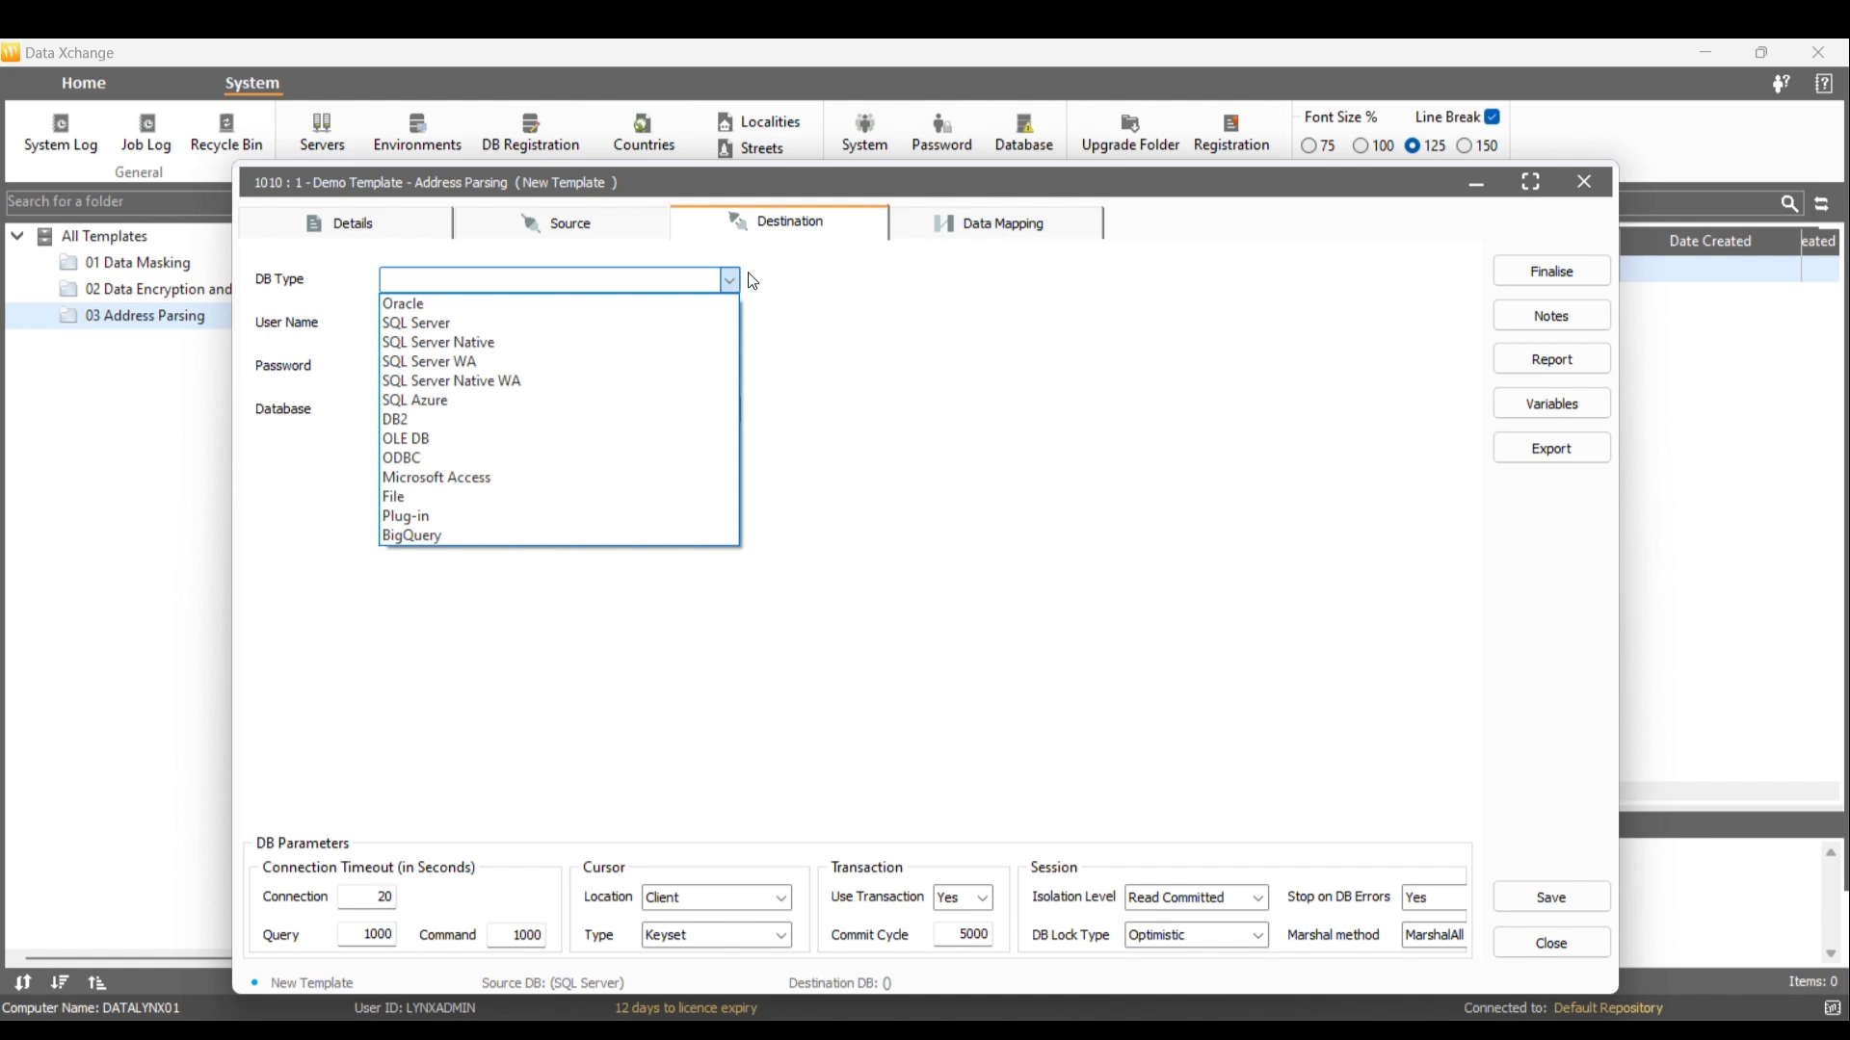
pyautogui.click(724, 497)
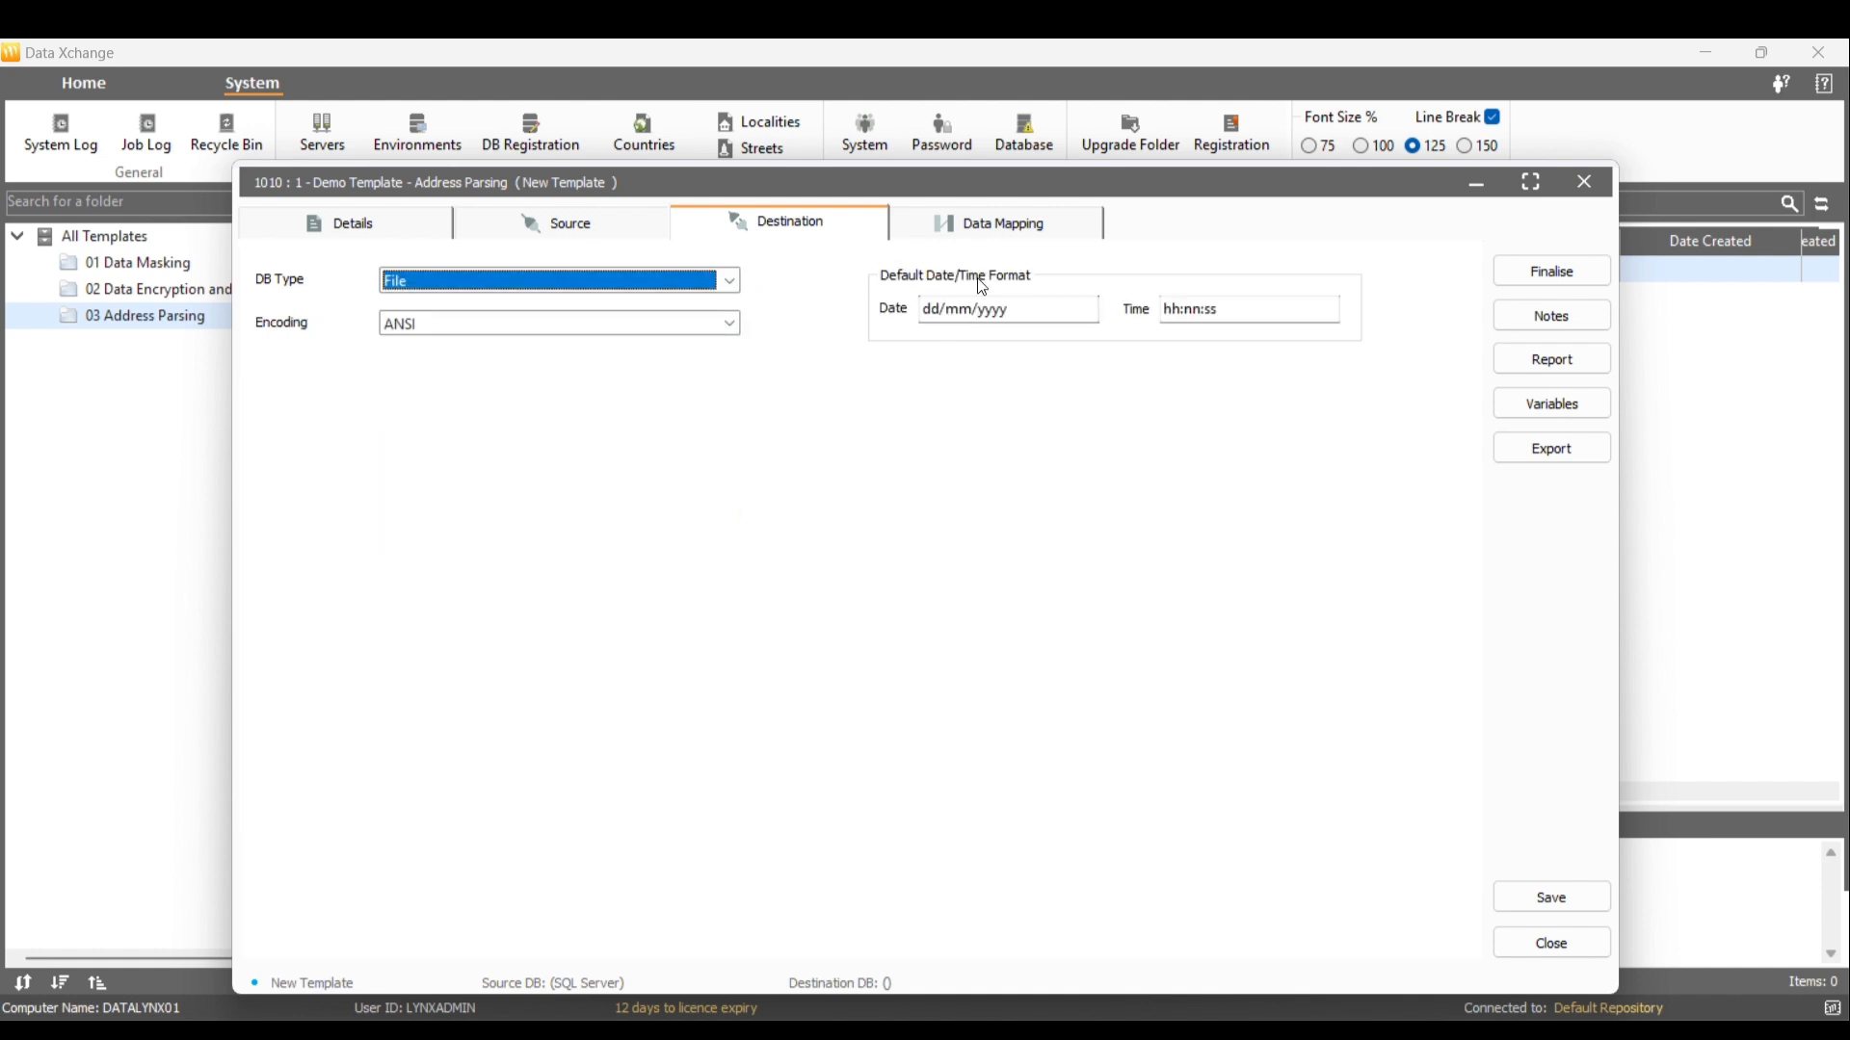
pyautogui.click(1002, 219)
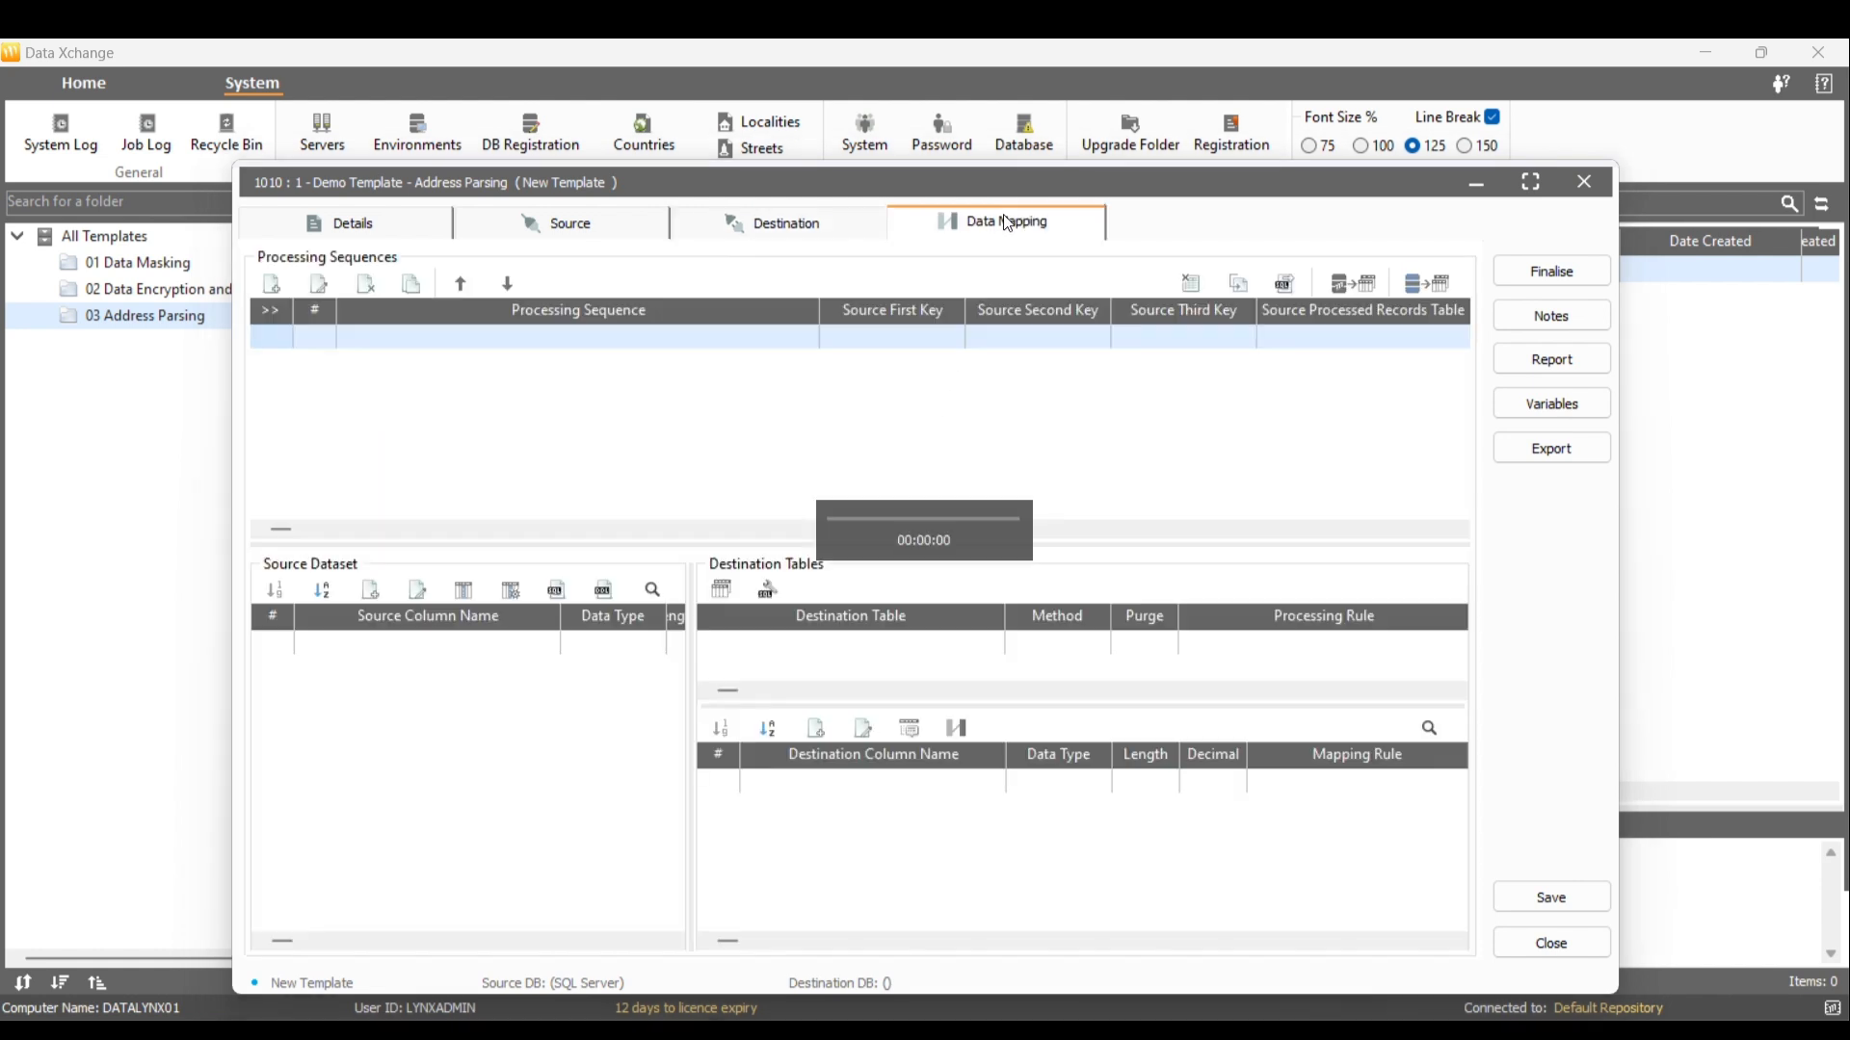
# Add sequence 'Demo Sequence - Address Parsing' with query SELECT * FROM PERSON.ADDRESS and preview it
pyautogui.click(272, 285)
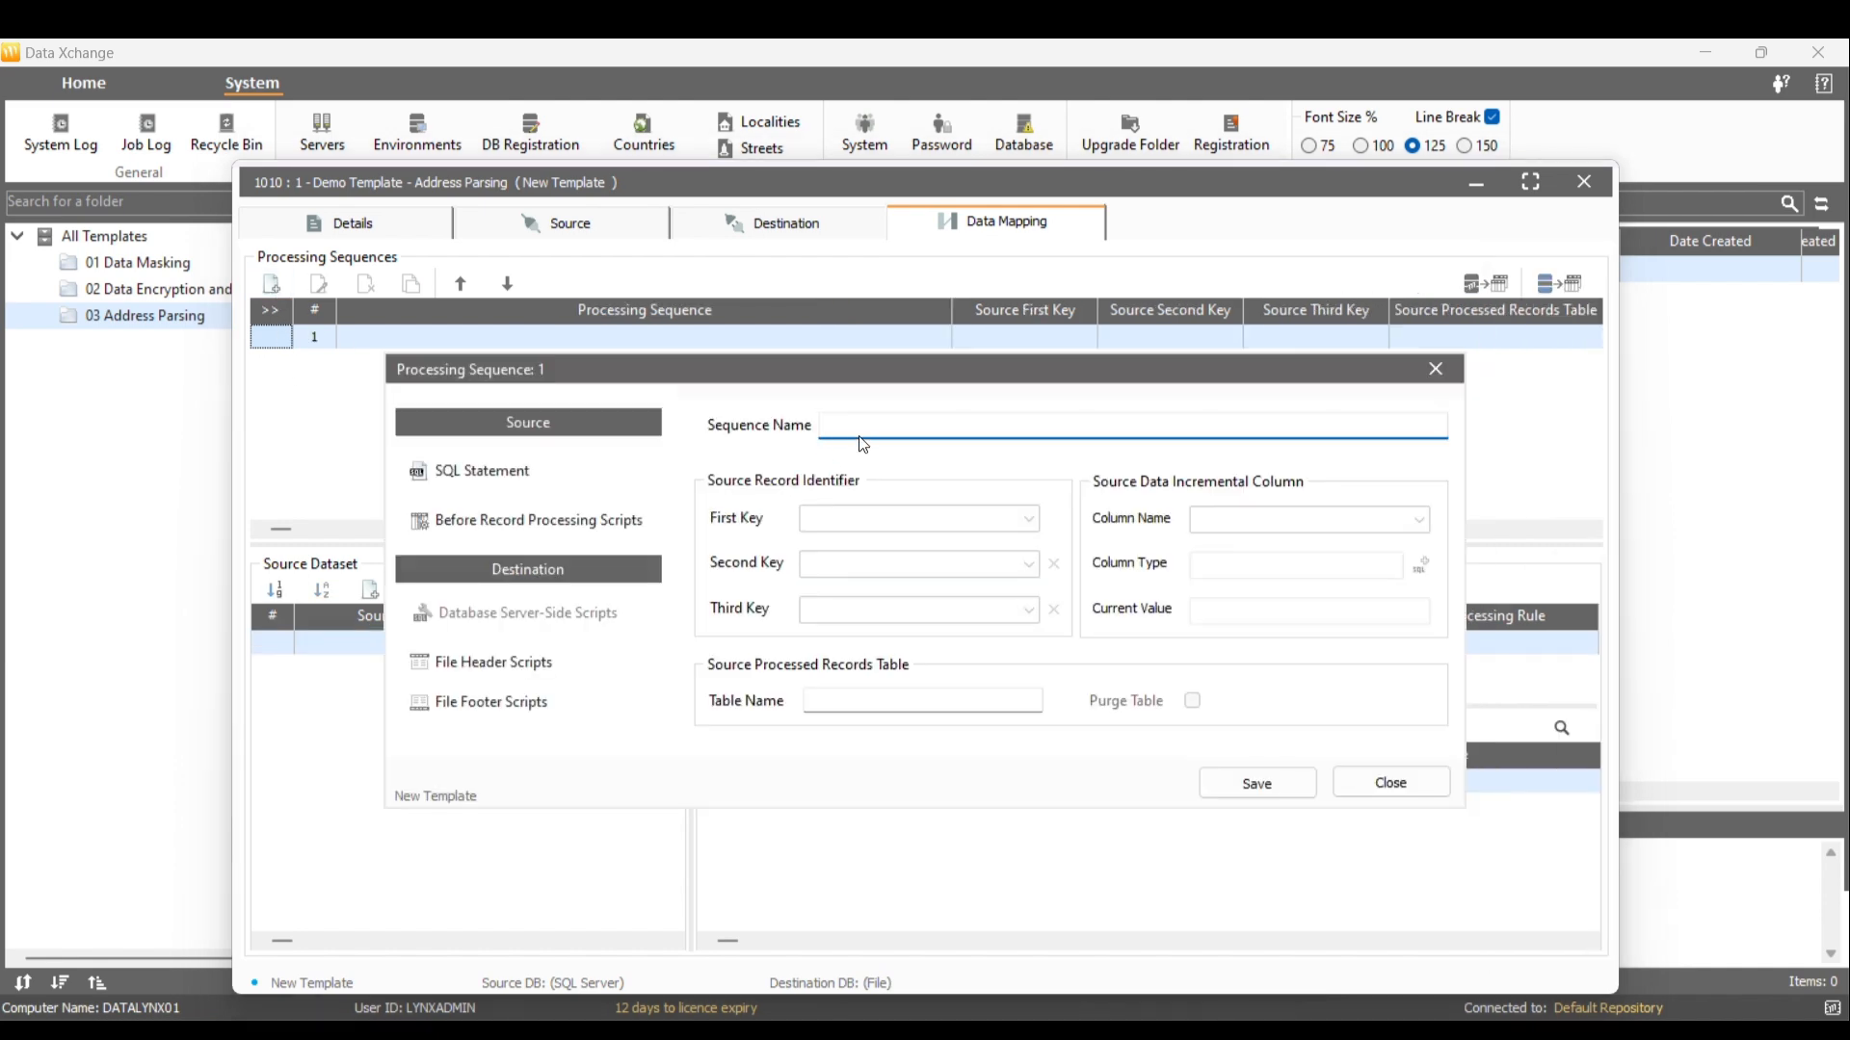
pyautogui.write('Demo Sequence - Address Parsing')
pyautogui.click(530, 465)
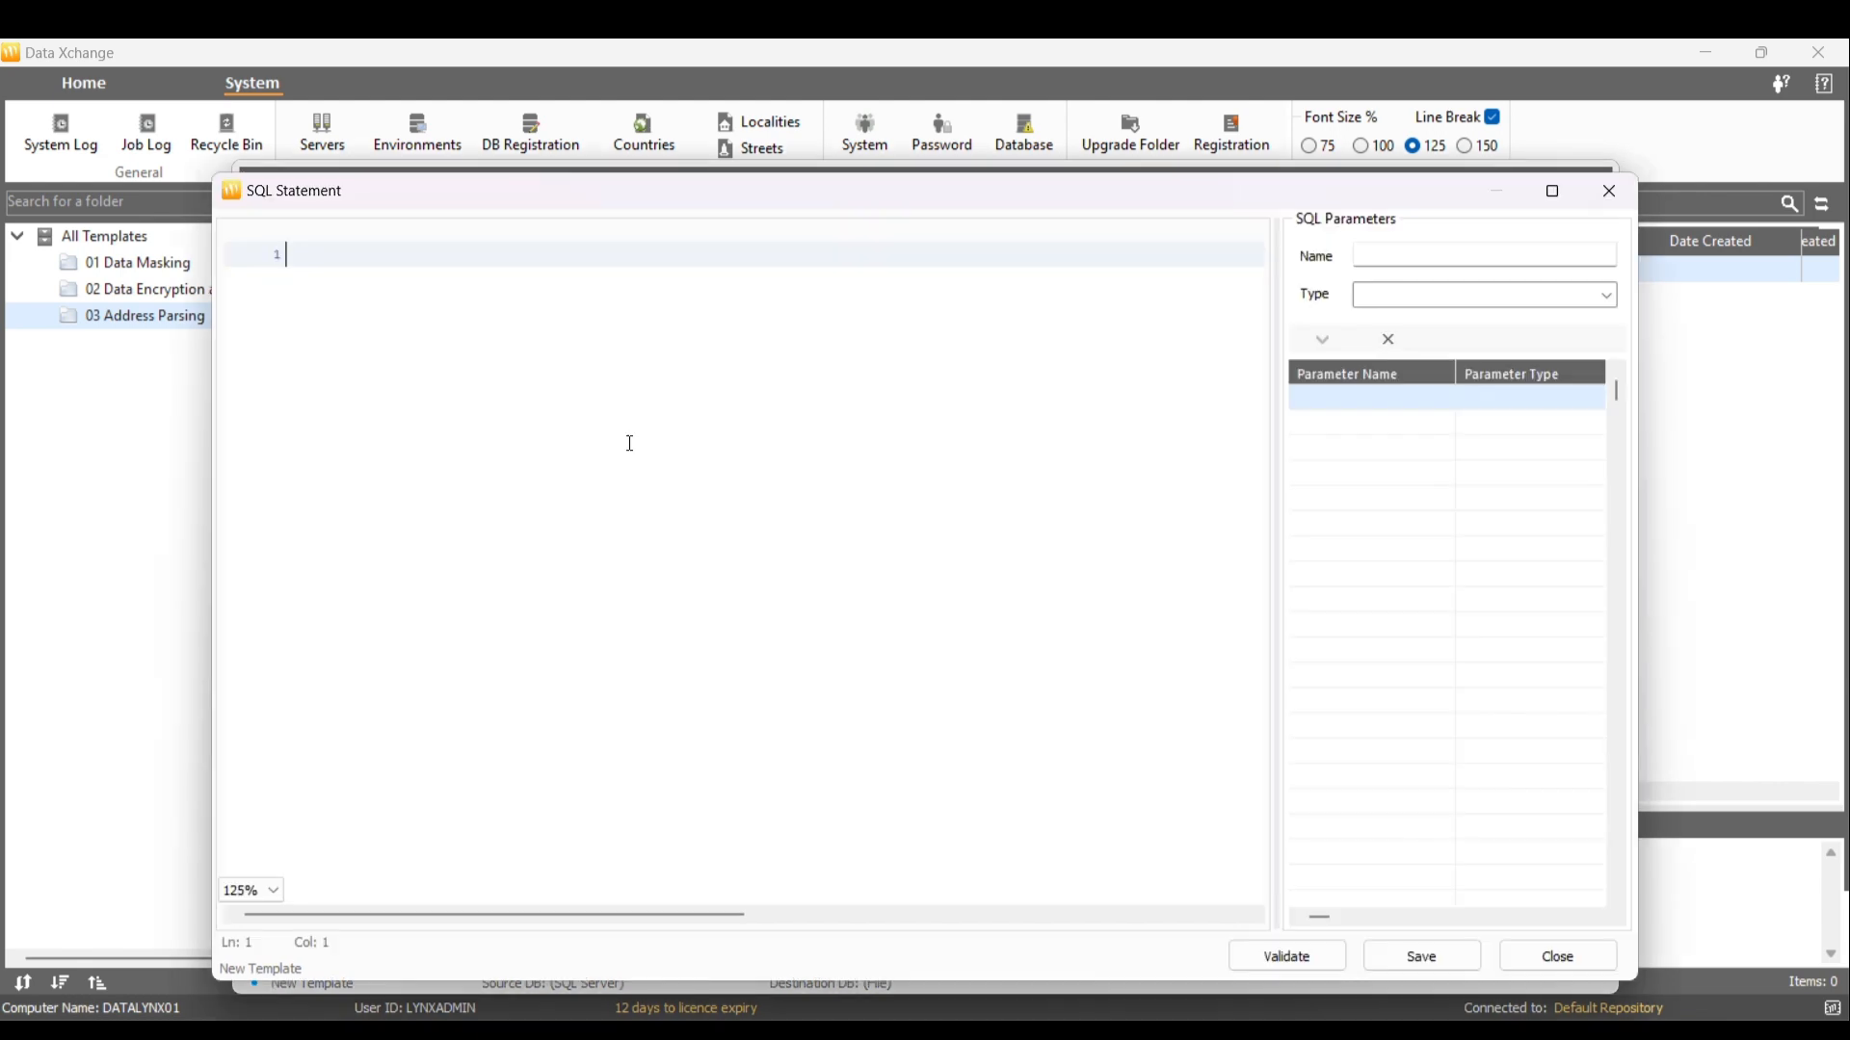
pyautogui.write('SELECT * FROM PERSON.ADDR')
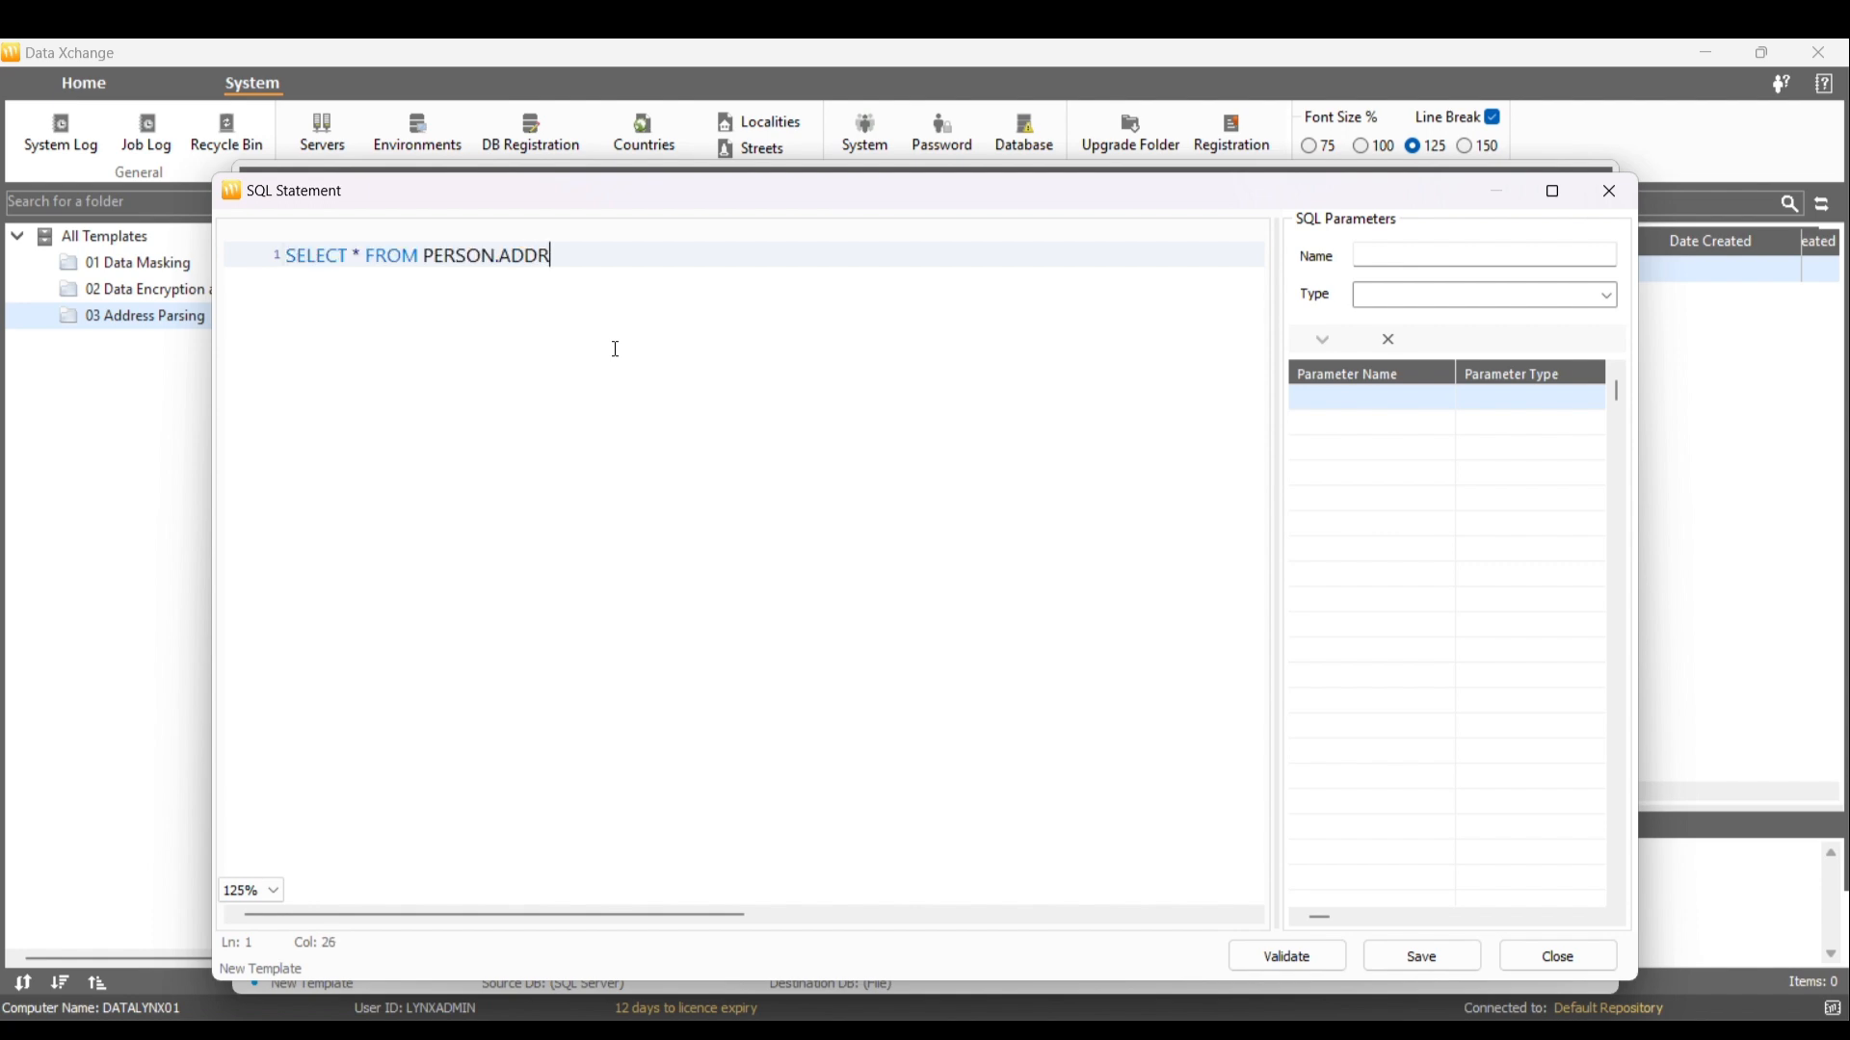
pyautogui.write('ESS')
pyautogui.click(1282, 956)
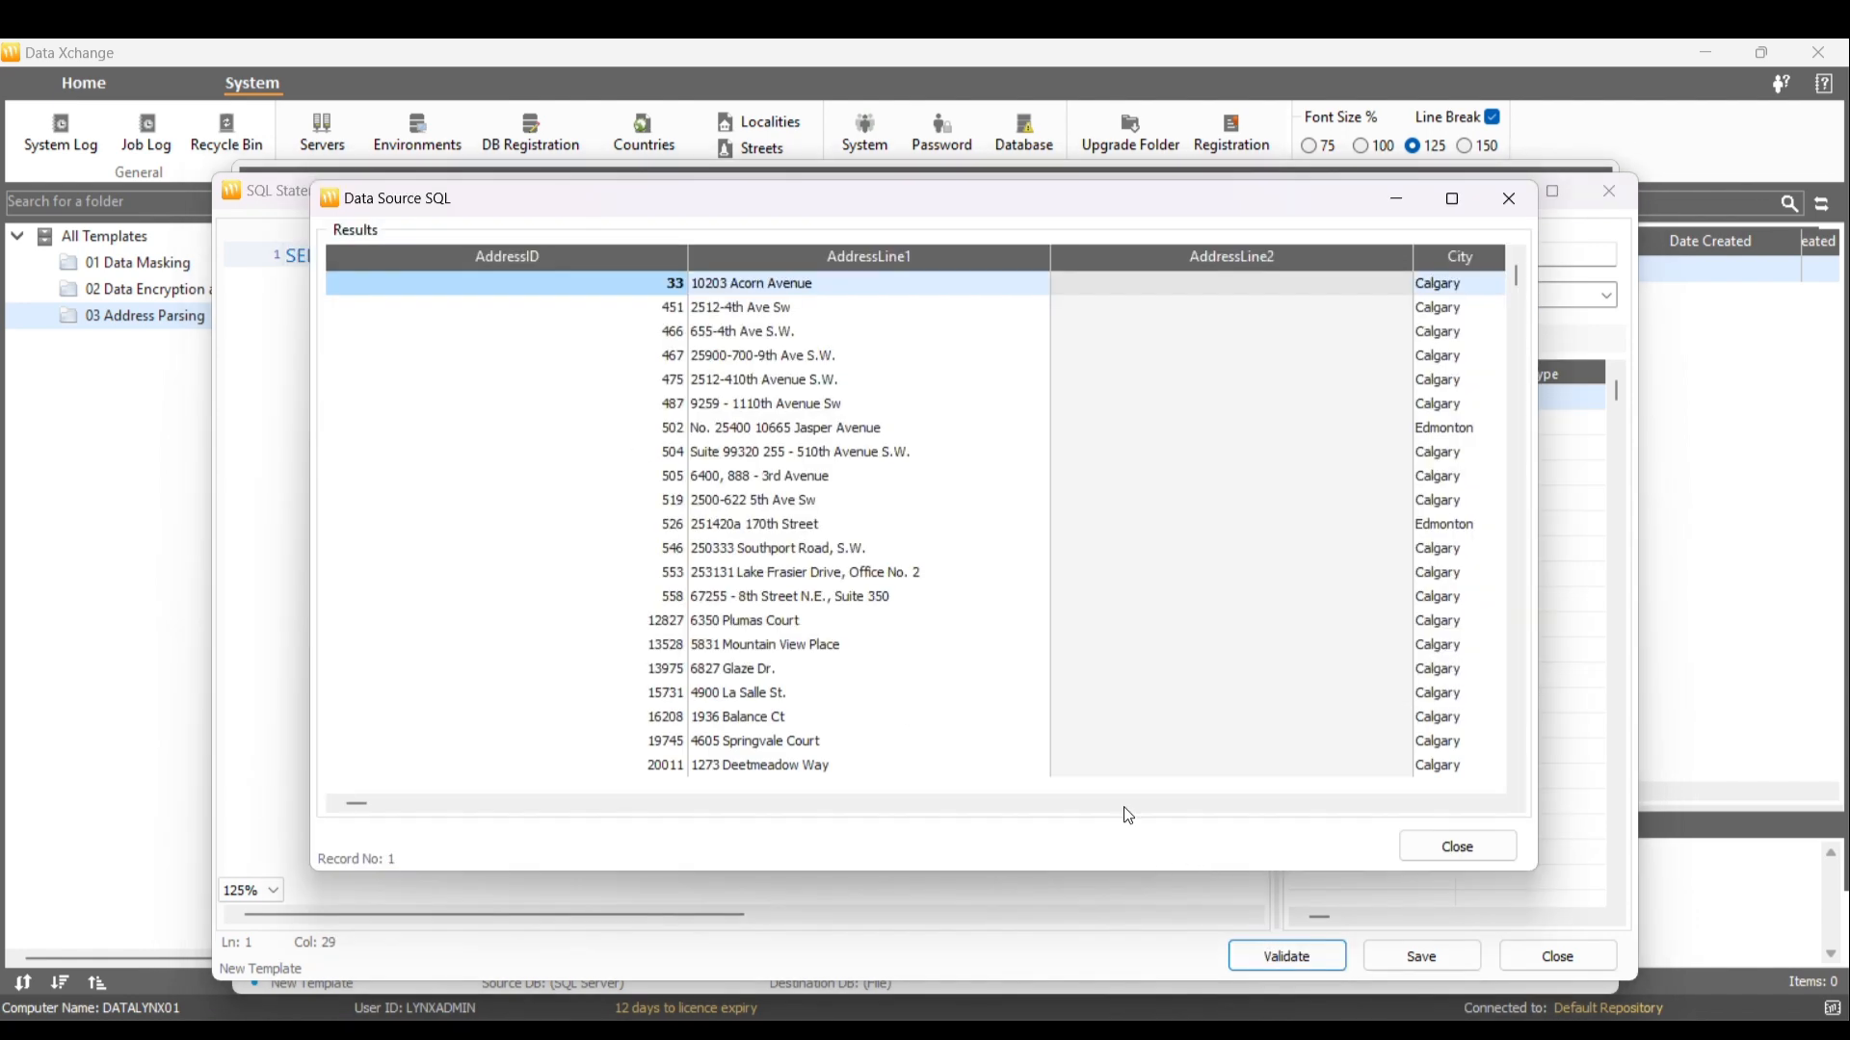
pyautogui.click(1471, 807)
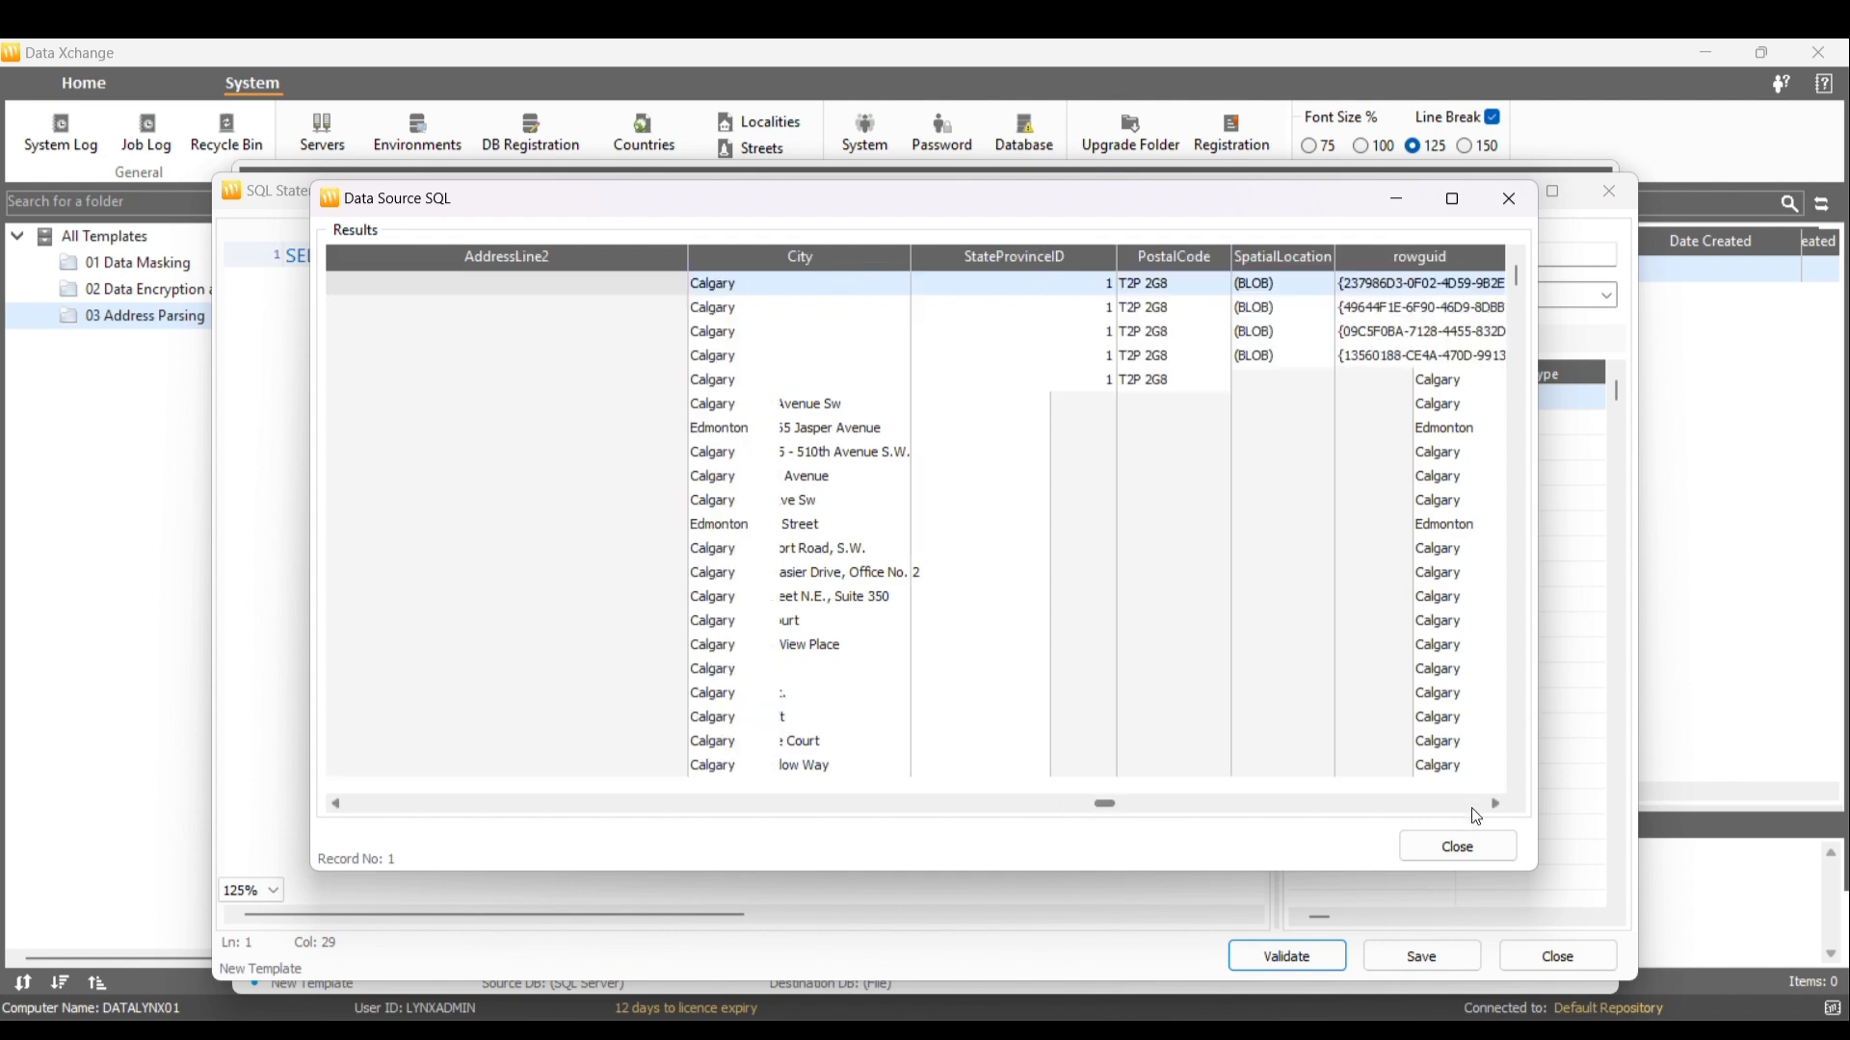
pyautogui.click(1471, 808)
pyautogui.click(1471, 808)
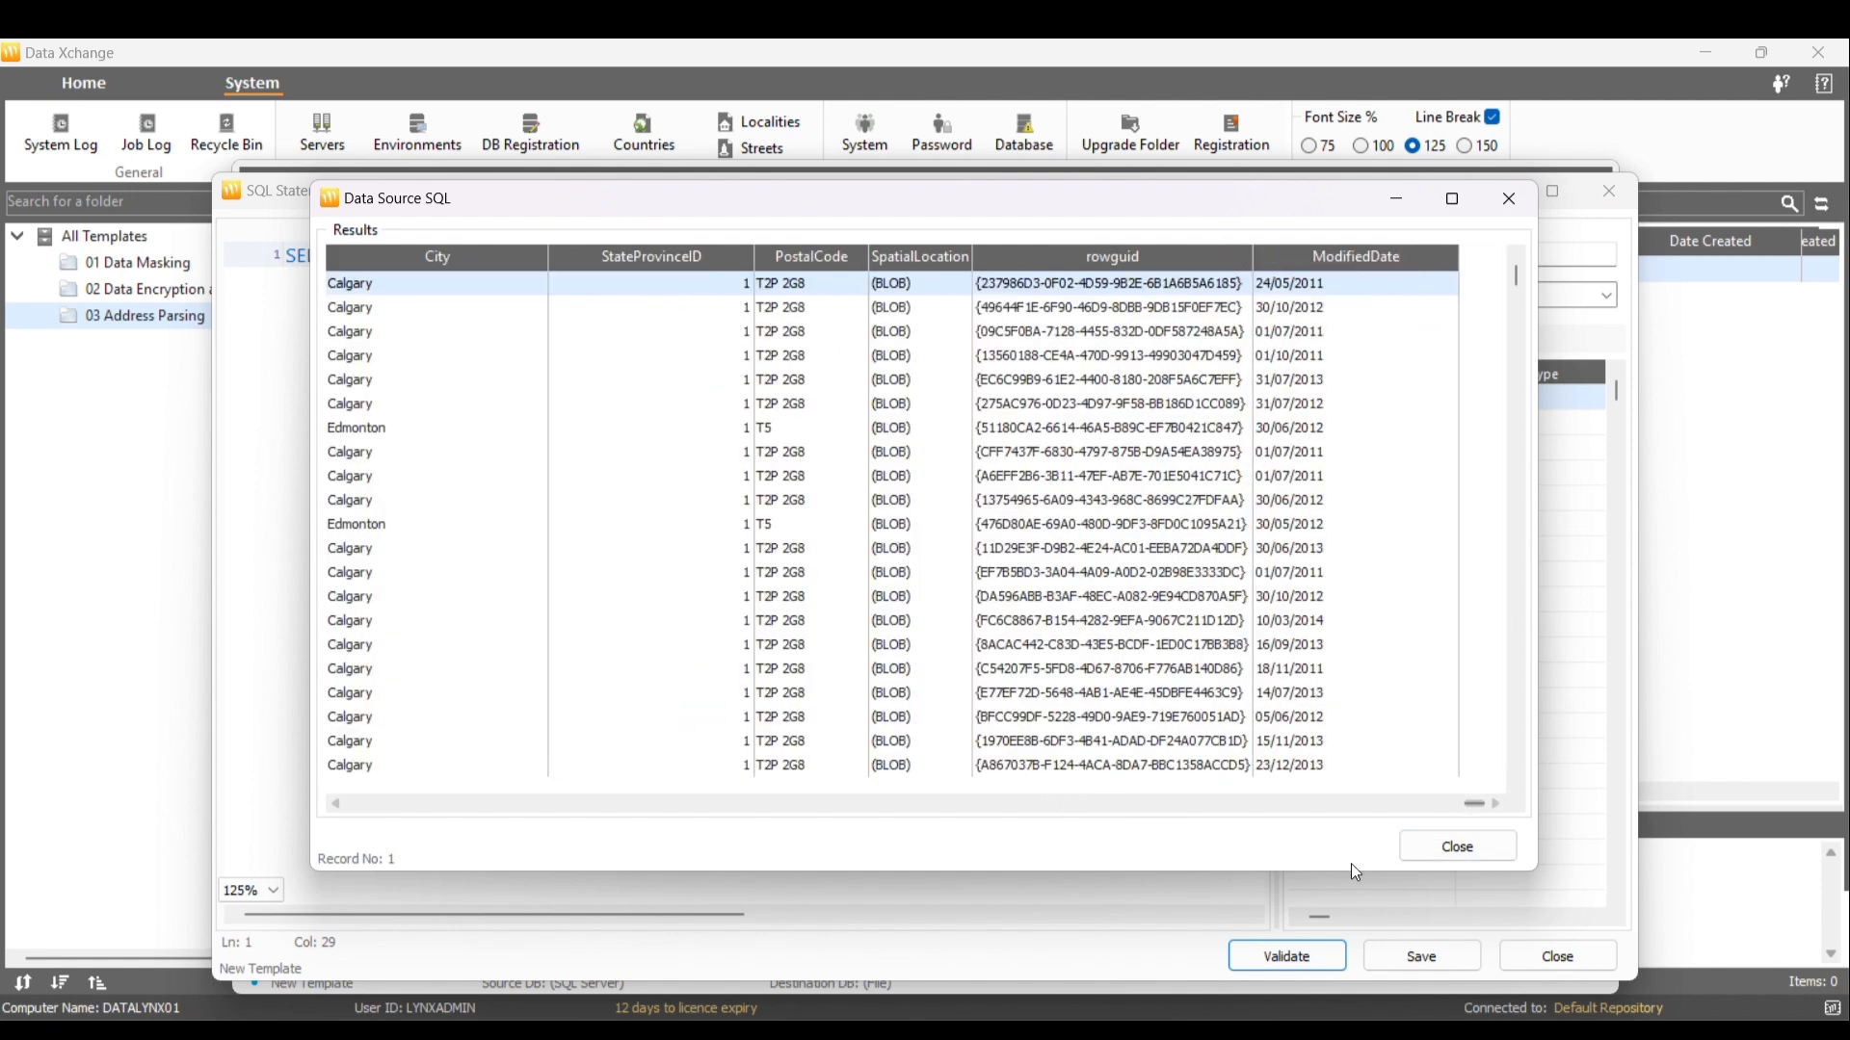
pyautogui.click(1460, 847)
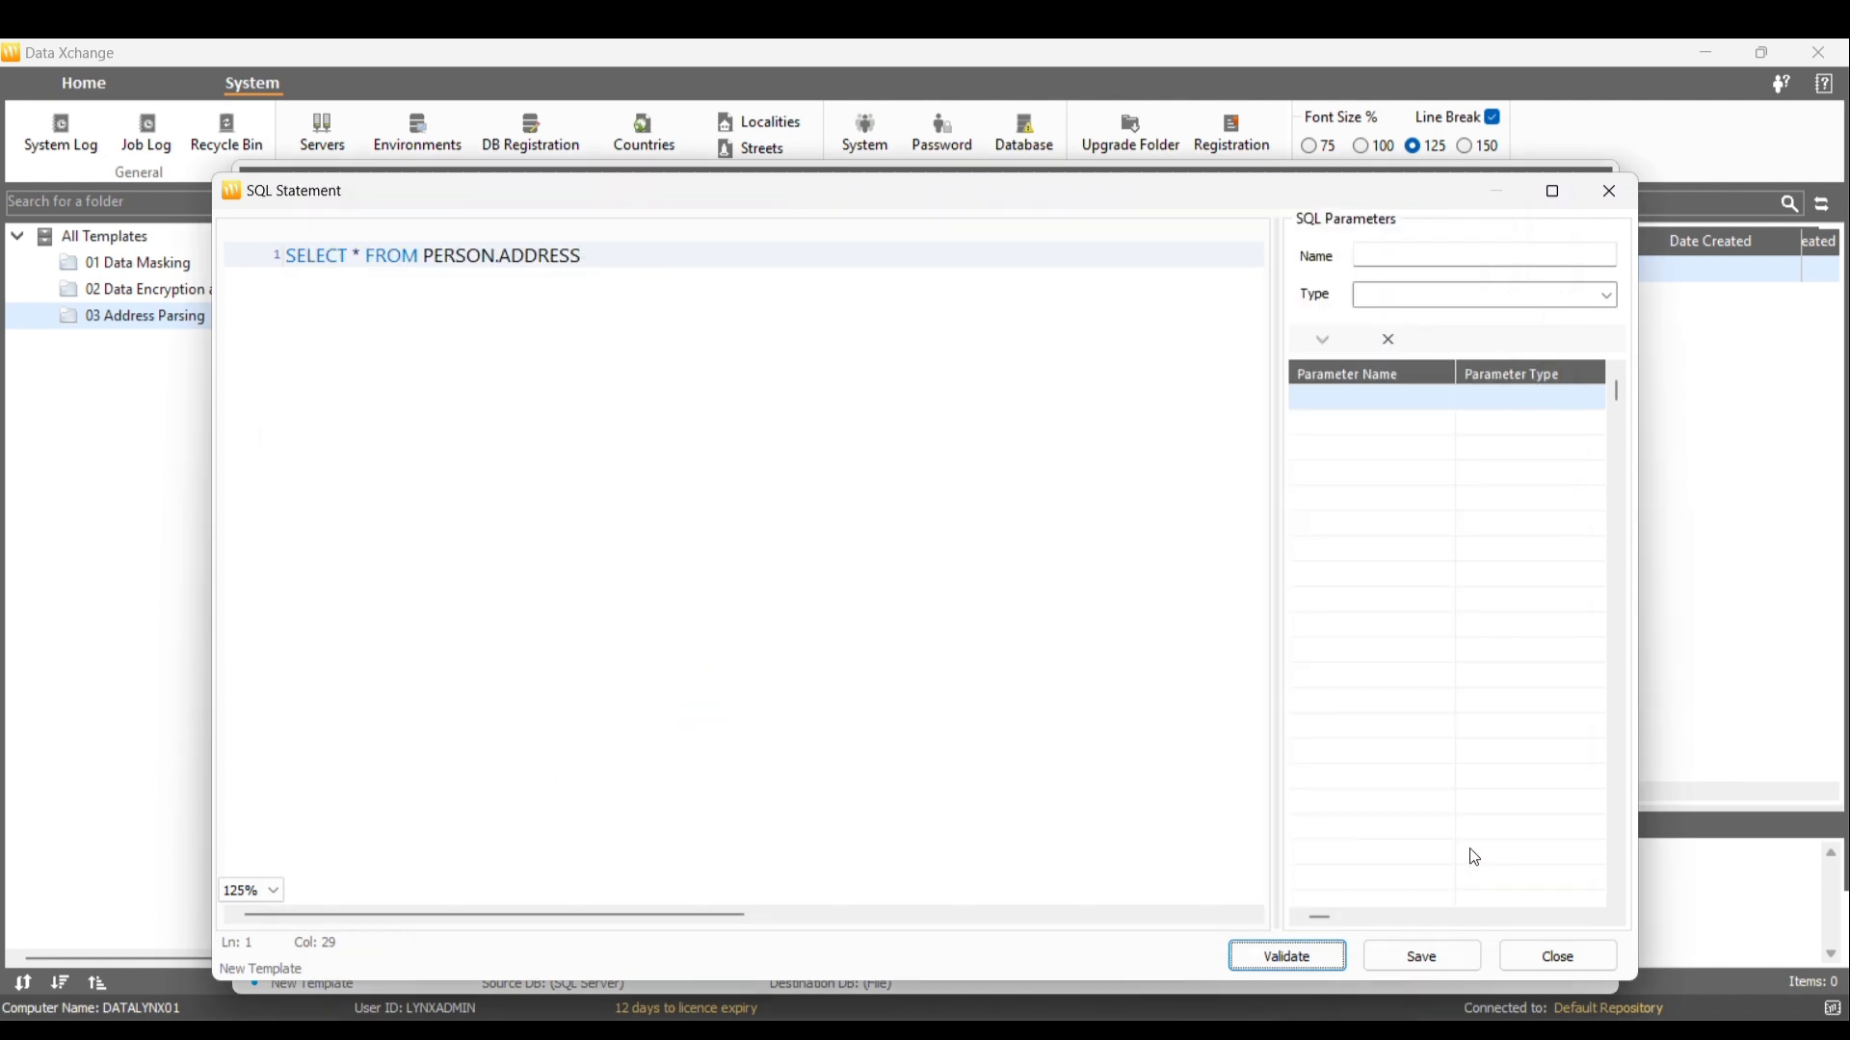
# Save the query, set ADDRESSID as the first key, and save the sequence
pyautogui.click(1445, 951)
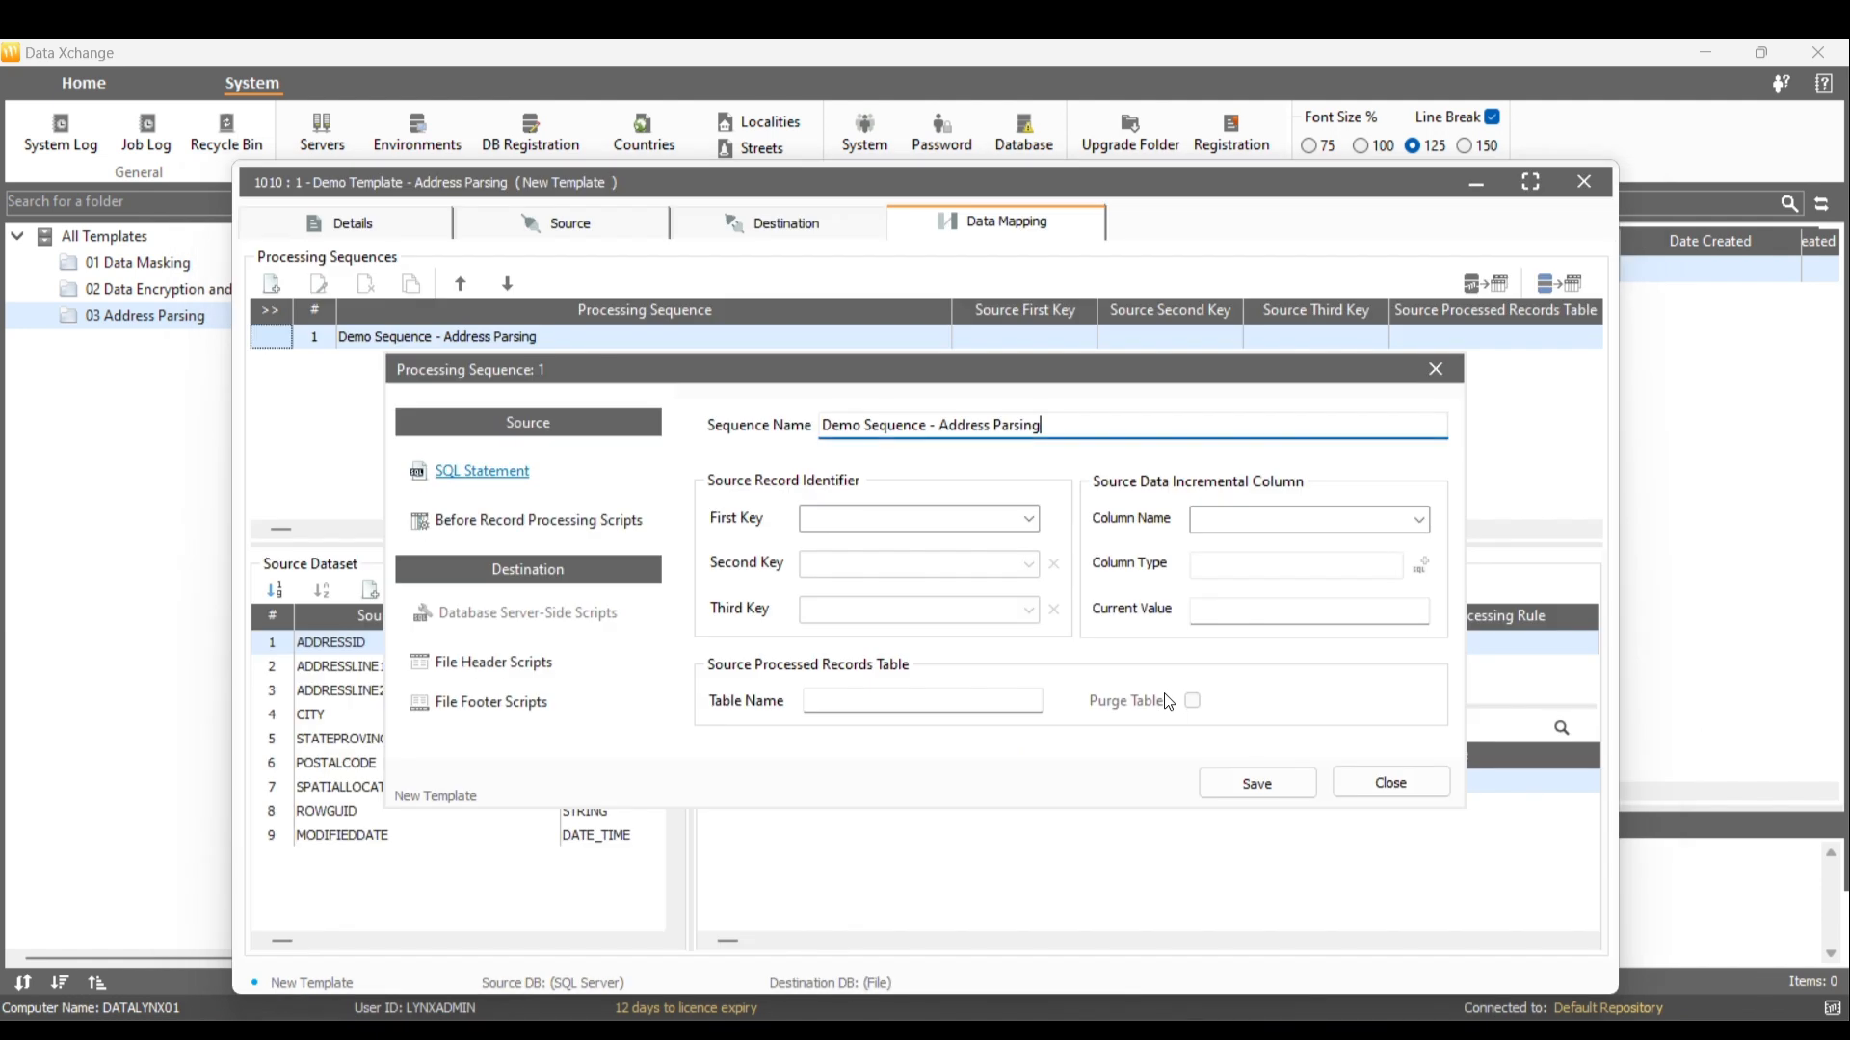
pyautogui.click(1033, 526)
pyautogui.click(1023, 542)
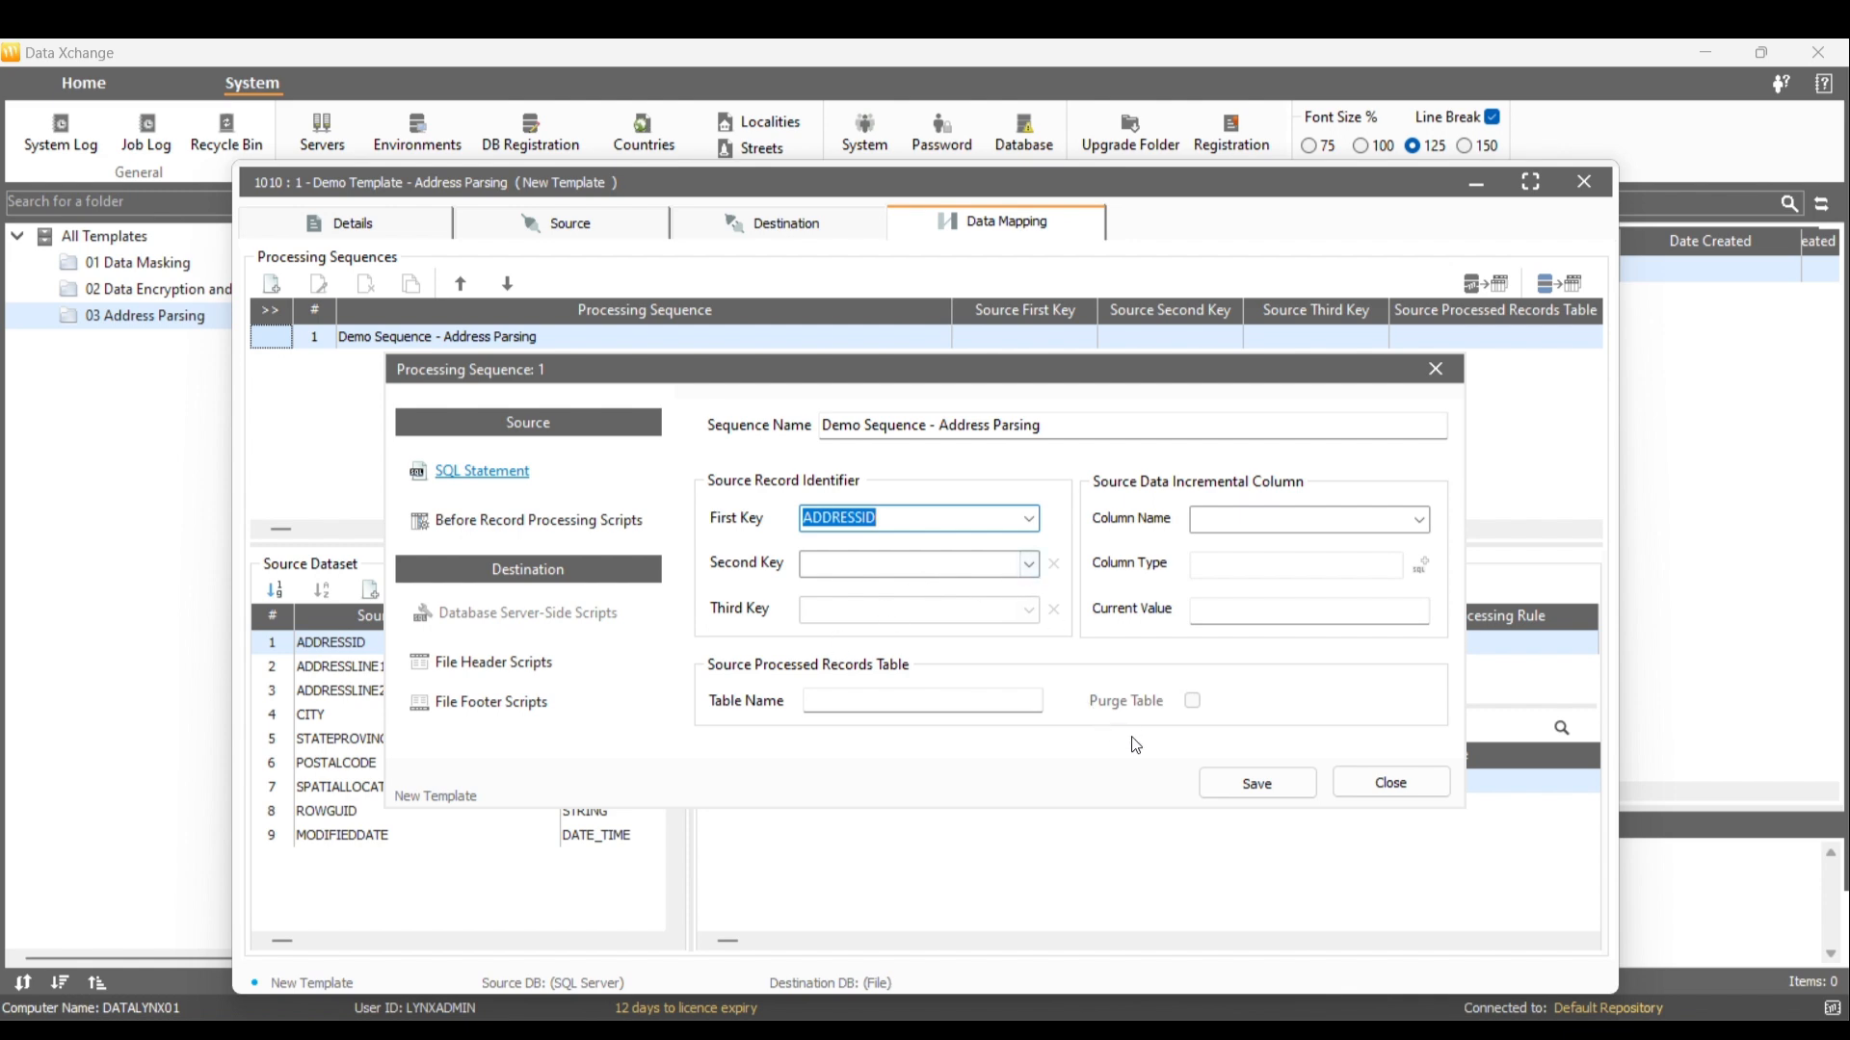
pyautogui.click(1231, 791)
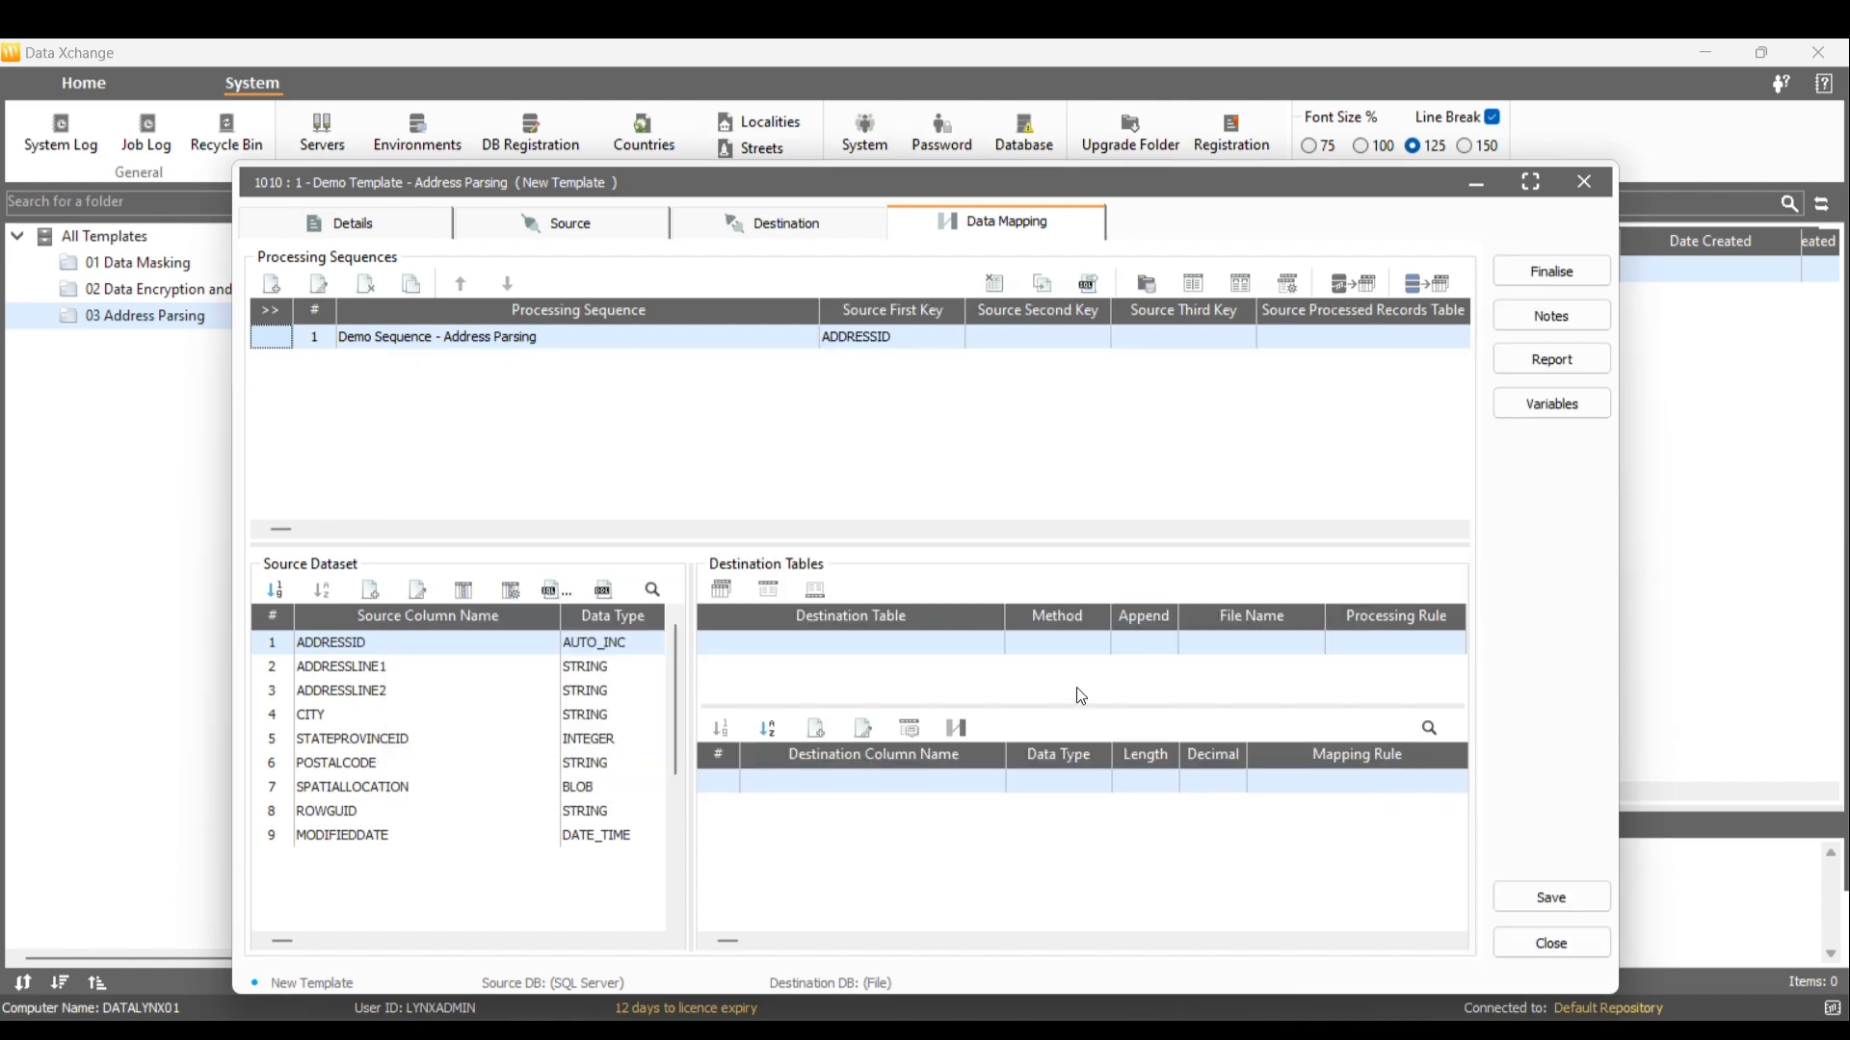
# Add destination table Address as a Text file in the Demo - Address Parsing folder
pyautogui.click(724, 592)
pyautogui.click(1514, 320)
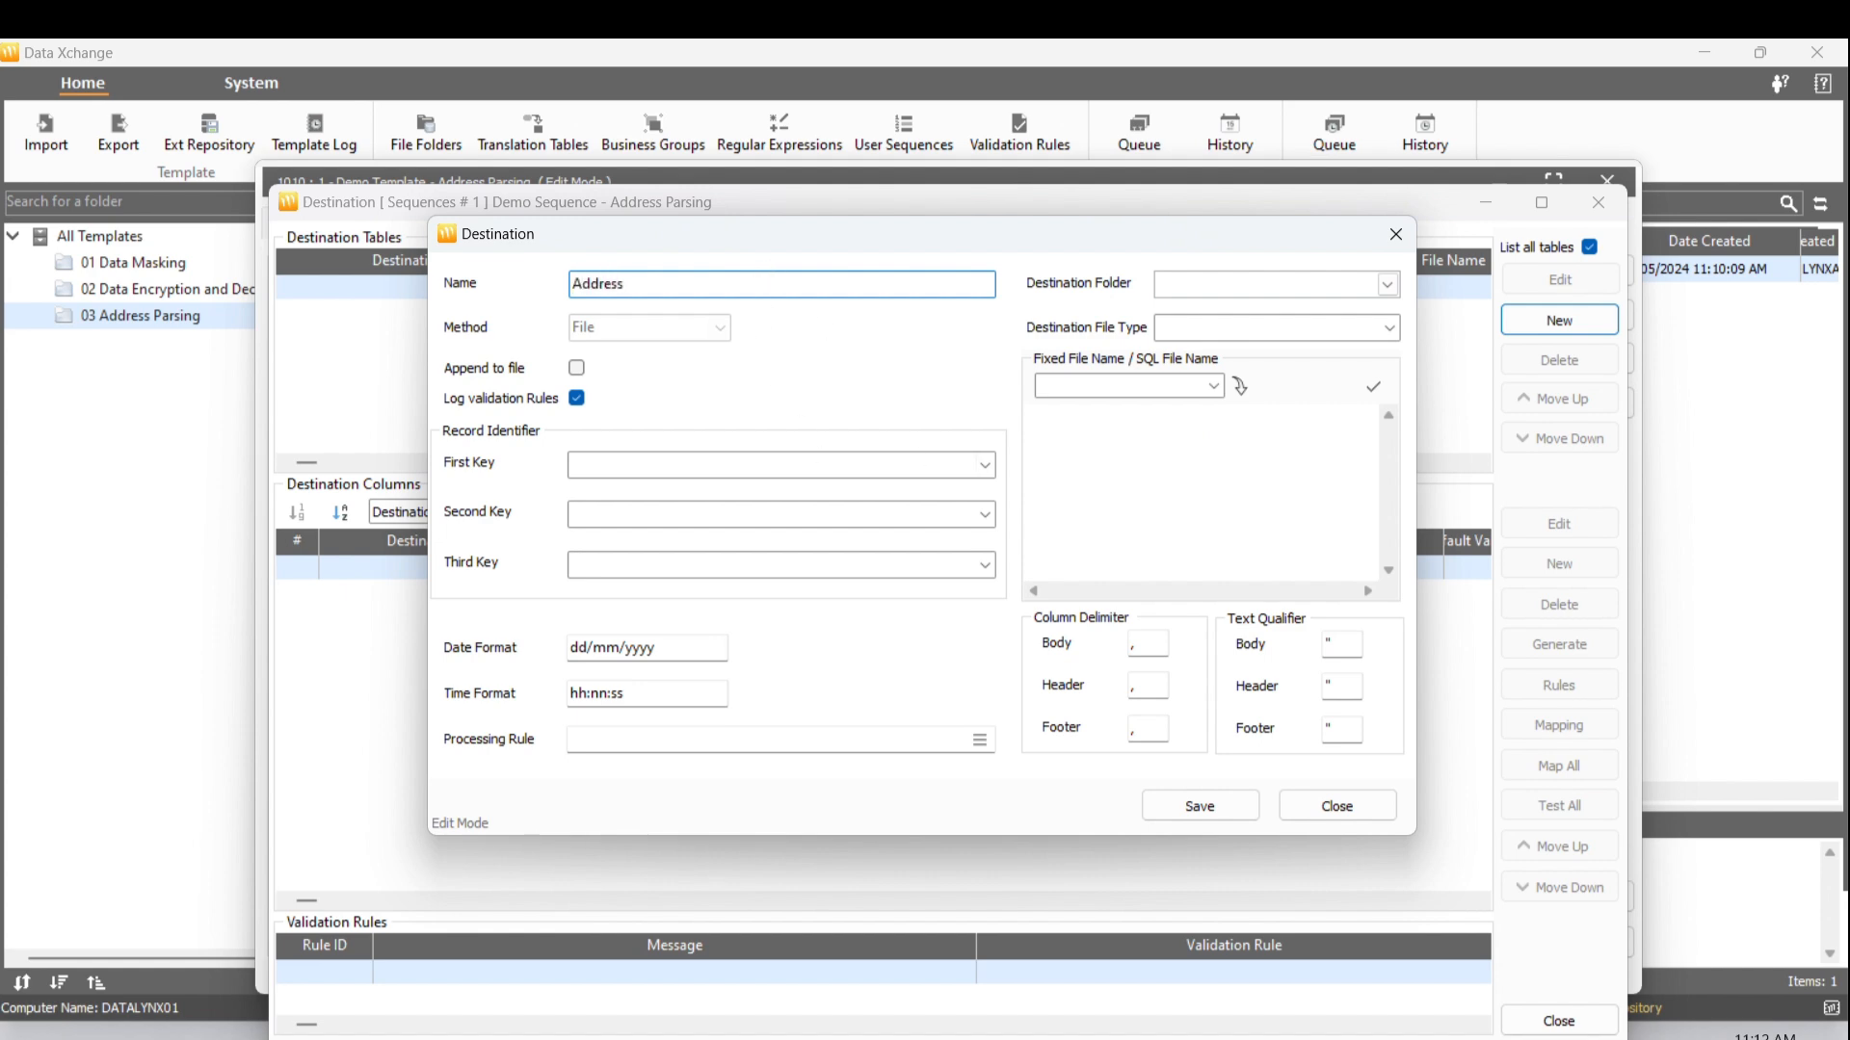
pyautogui.write('Address')
pyautogui.click(1387, 284)
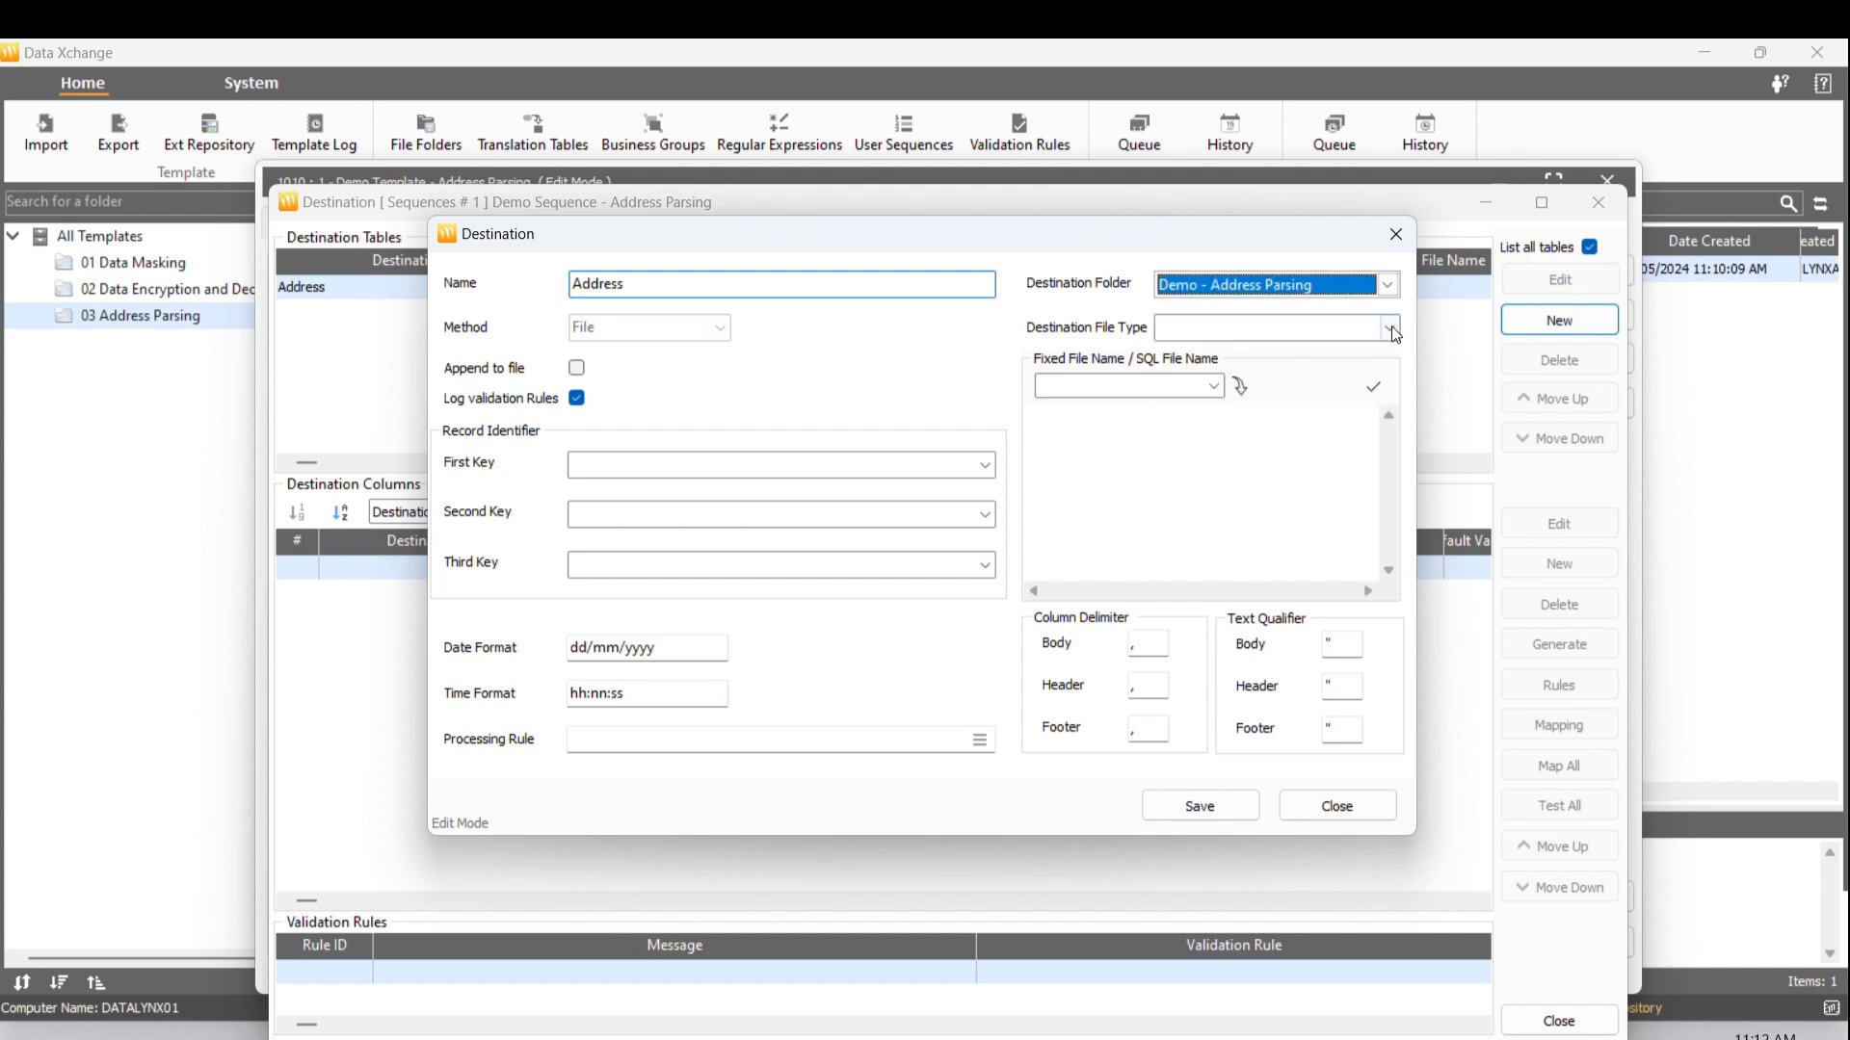
pyautogui.click(1396, 342)
pyautogui.click(1359, 355)
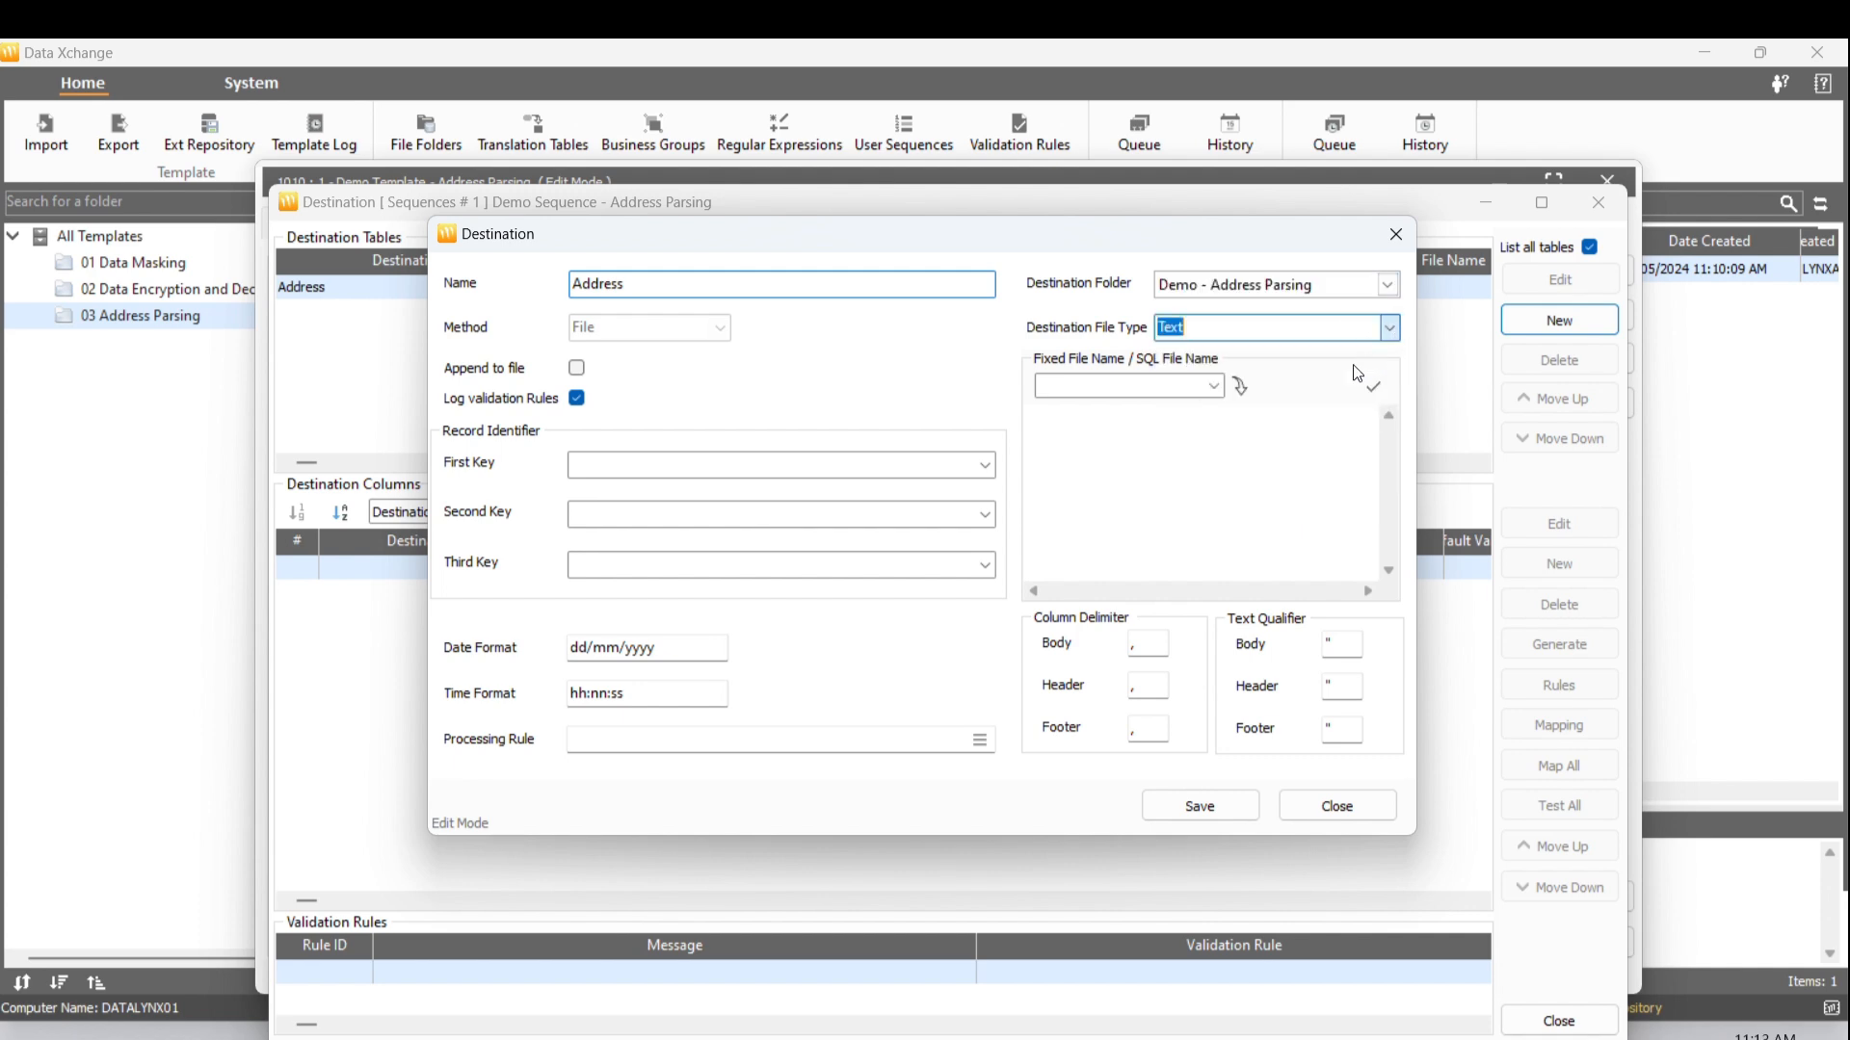
# Set the file name to Address.csv, save the table, and generate its destination columns
pyautogui.click(684, 282)
pyautogui.hotkey('ctrl', 'c')
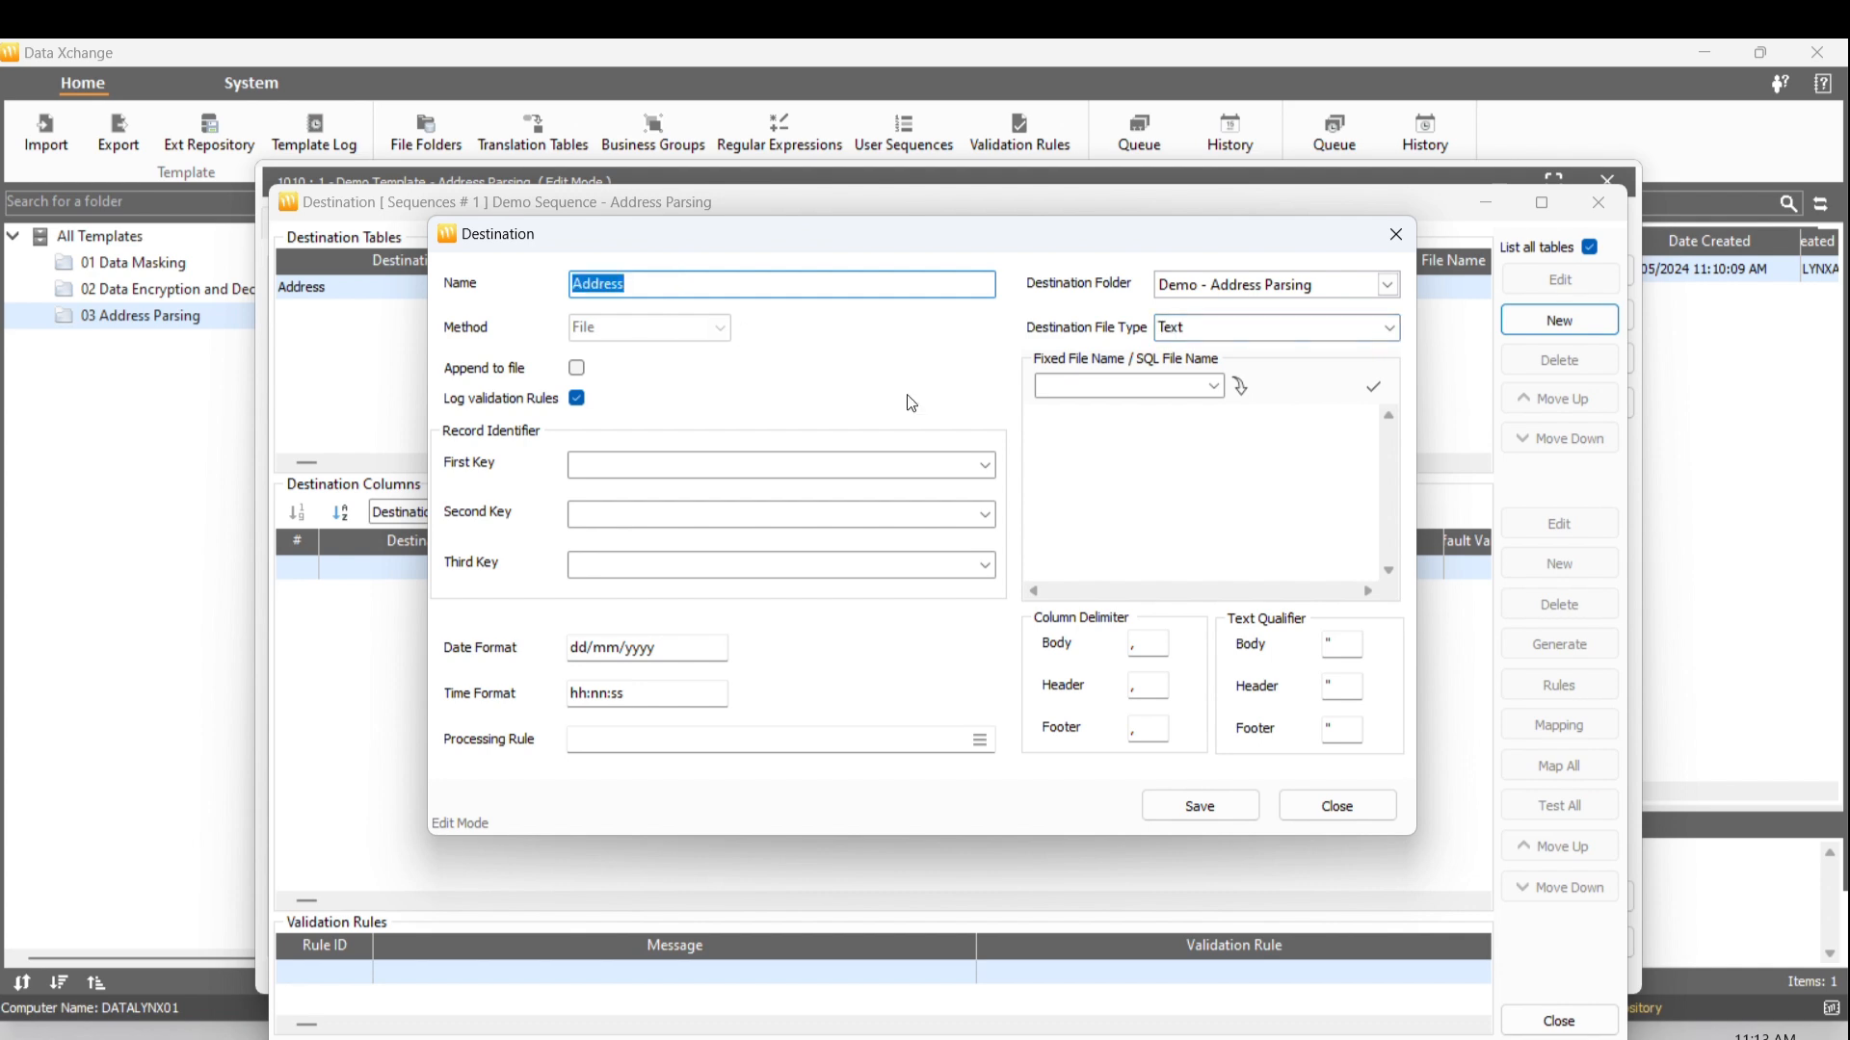
pyautogui.click(1175, 467)
pyautogui.hotkey('ctrl', 'v')
pyautogui.write('.csv')
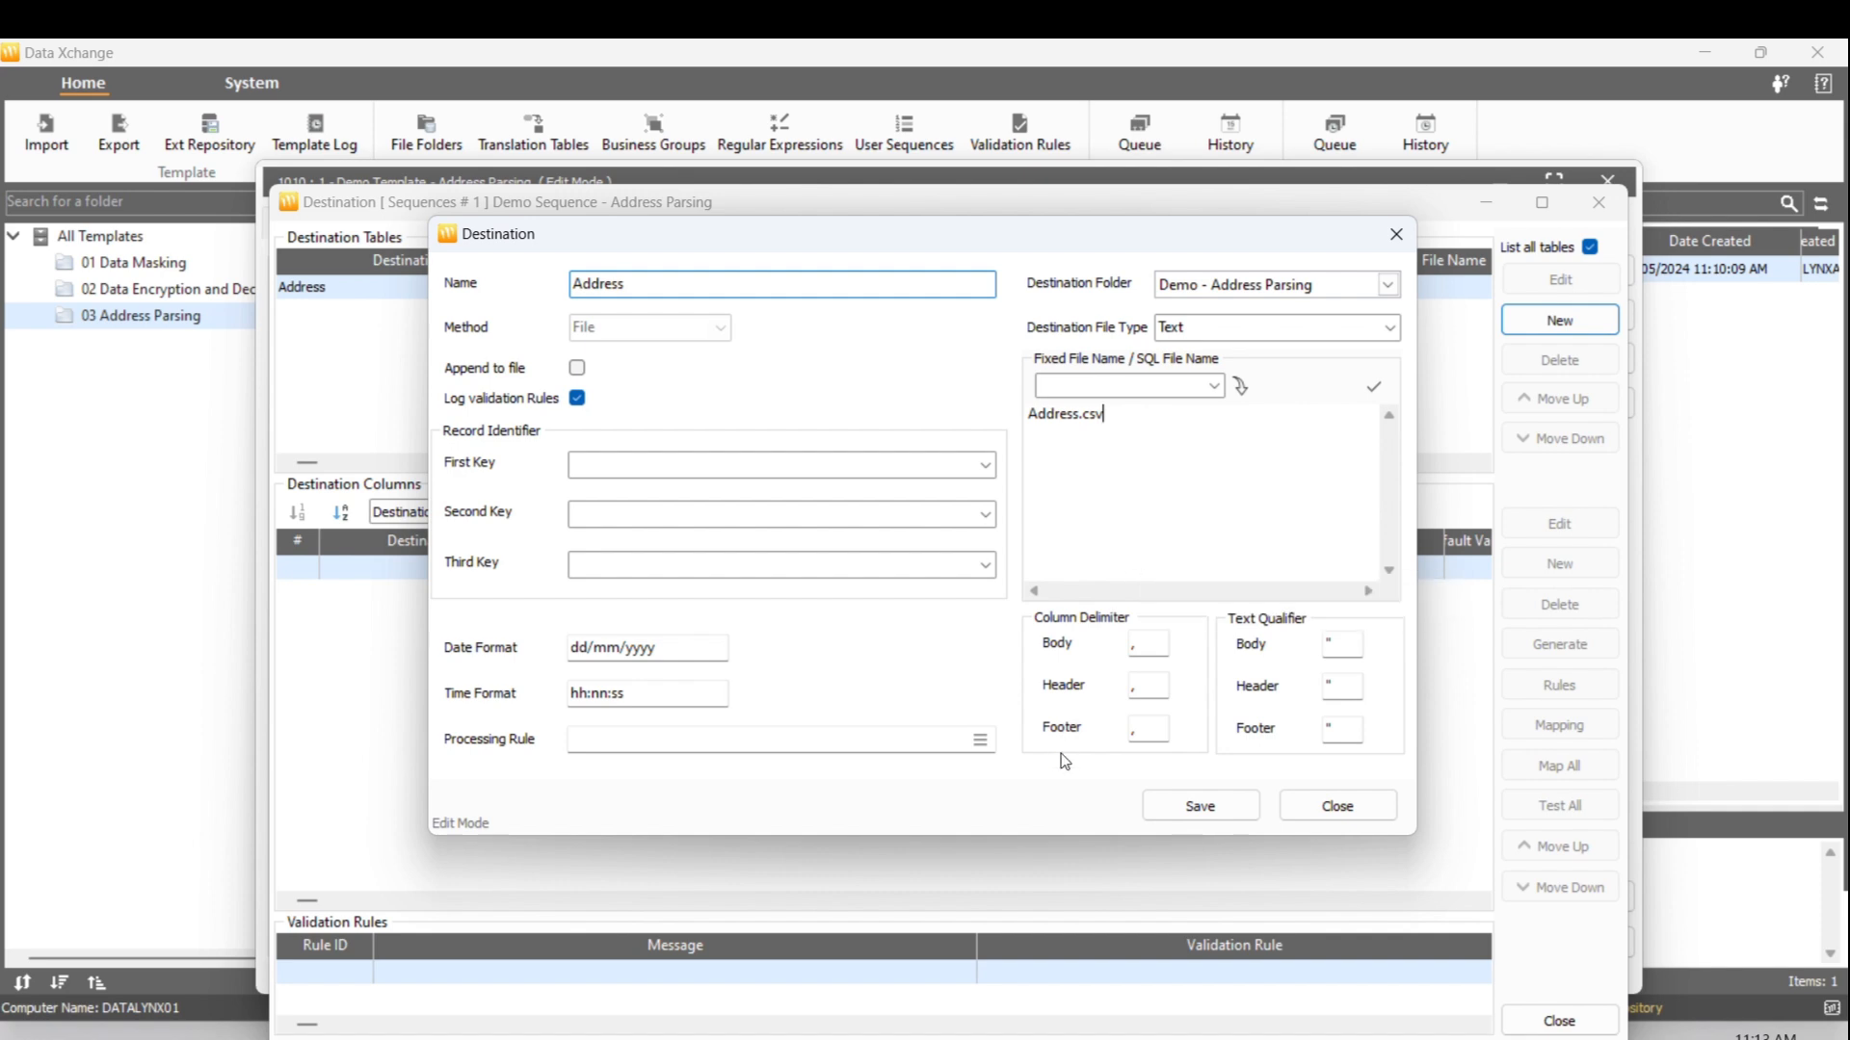
pyautogui.click(1173, 804)
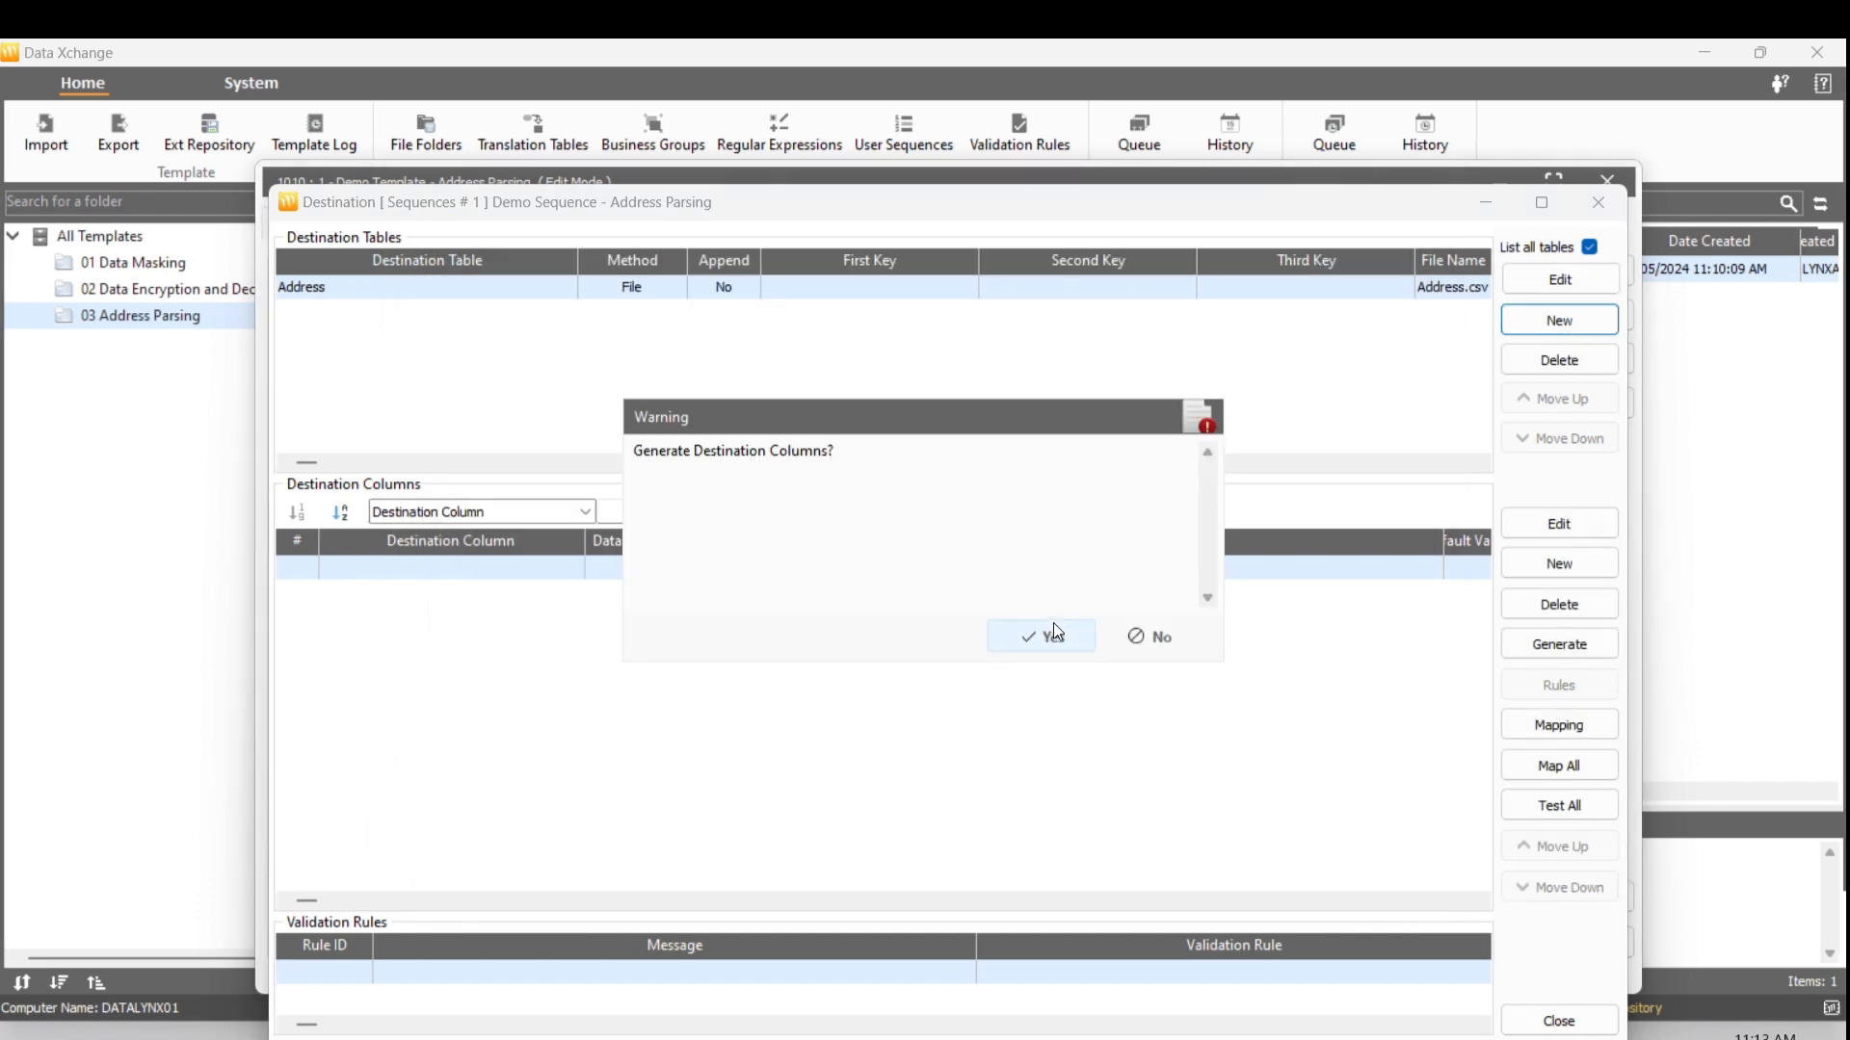
pyautogui.click(1054, 632)
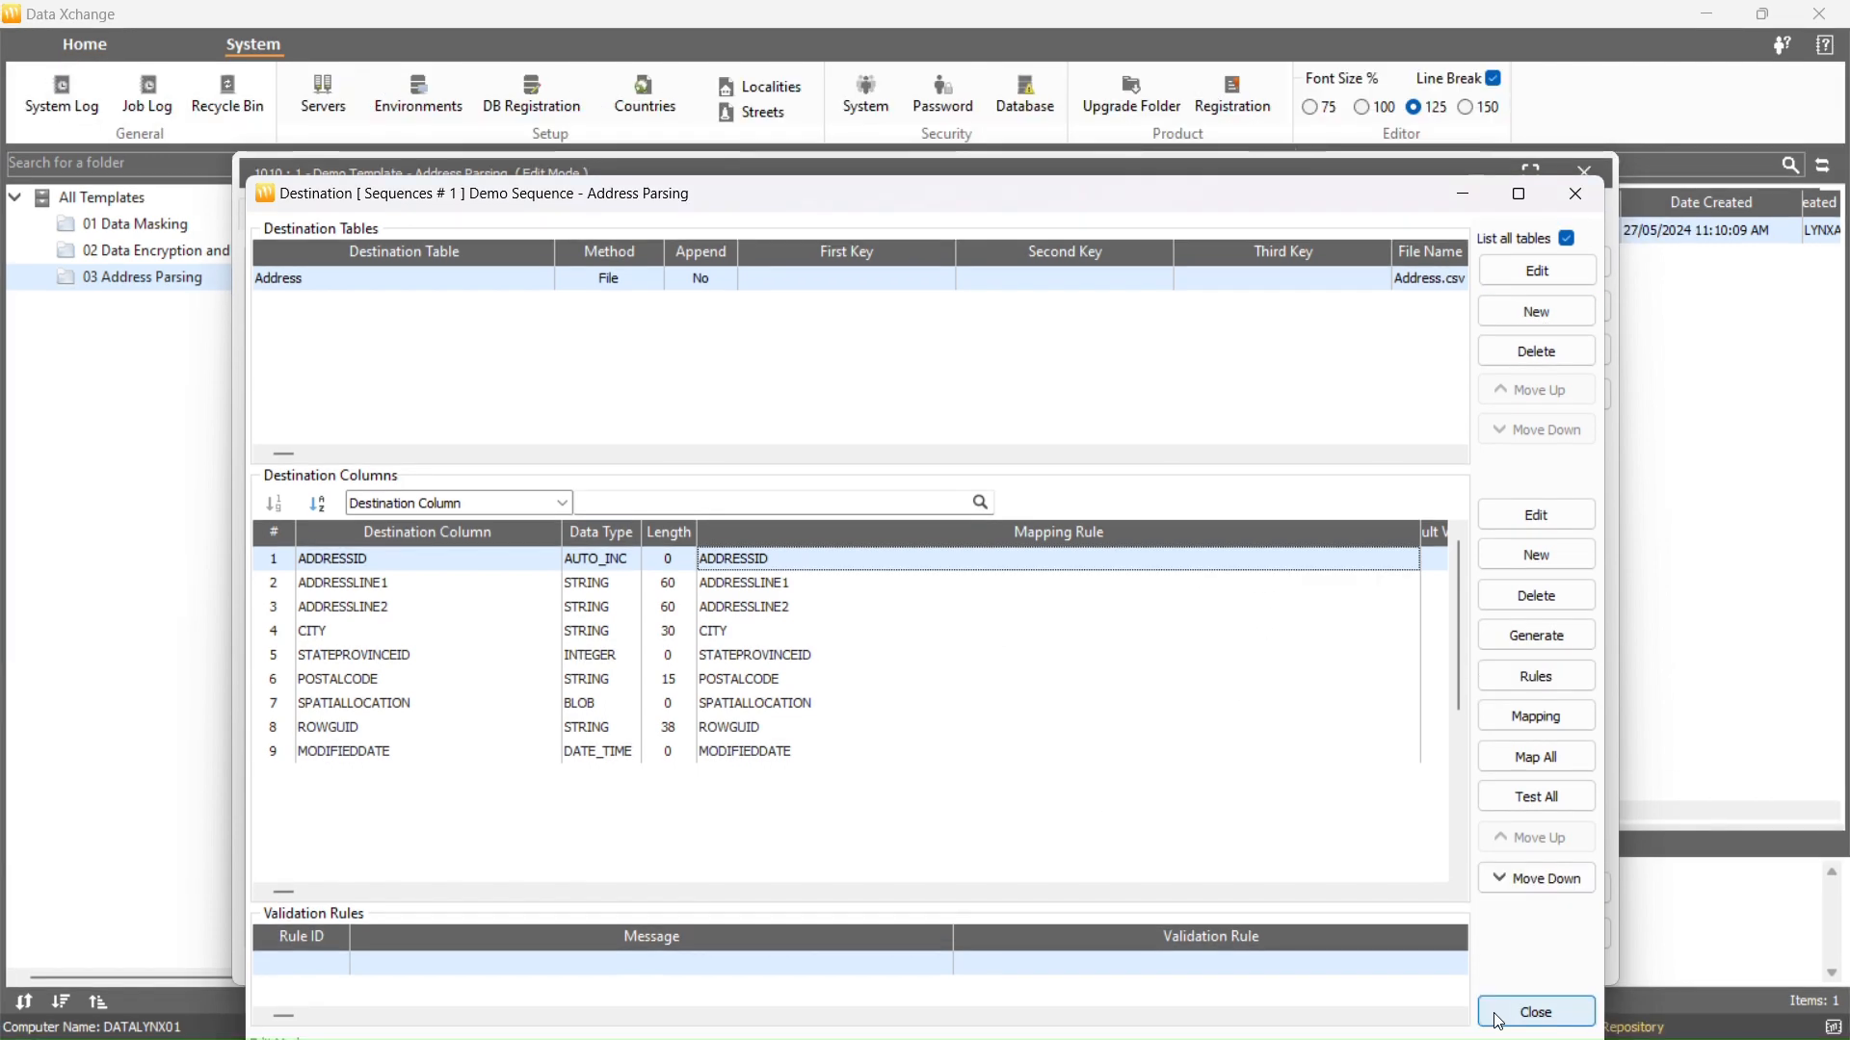
# Close the Destination window and maximize the template editor showing Address.csv's nine mapped columns
pyautogui.click(1535, 1011)
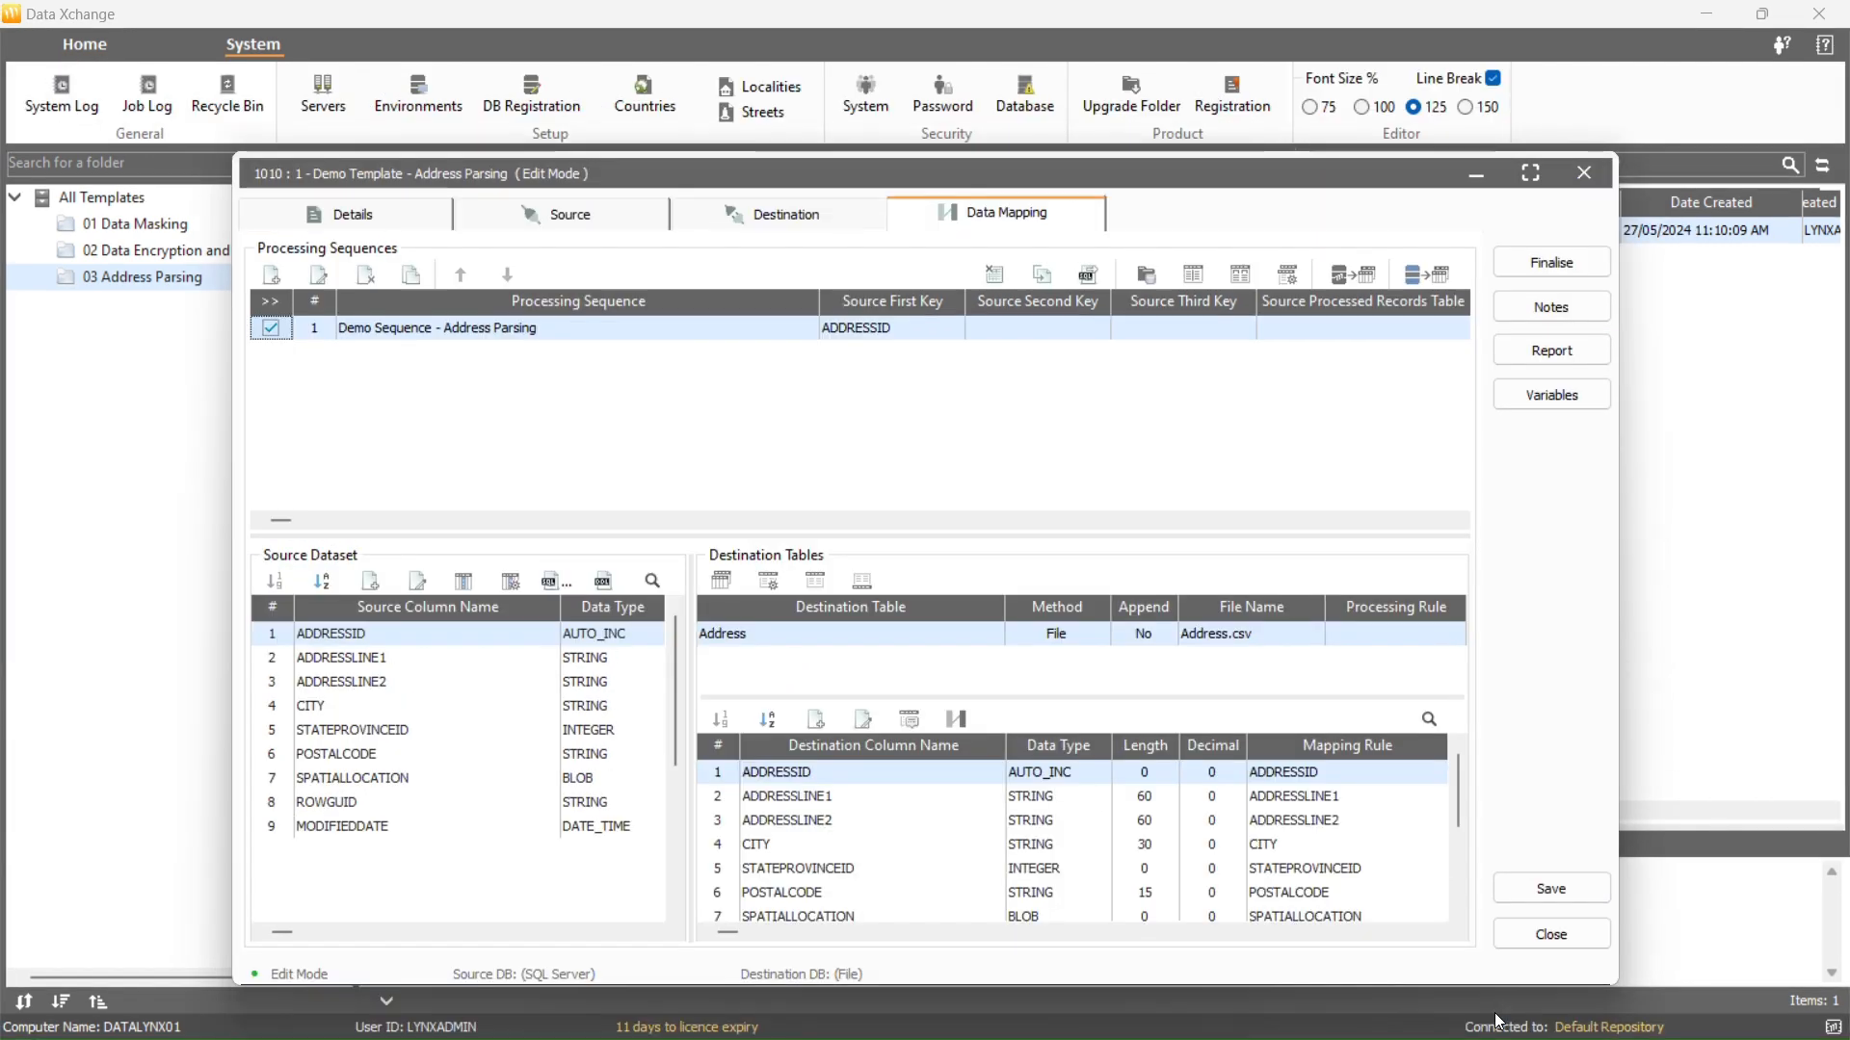
pyautogui.click(1530, 172)
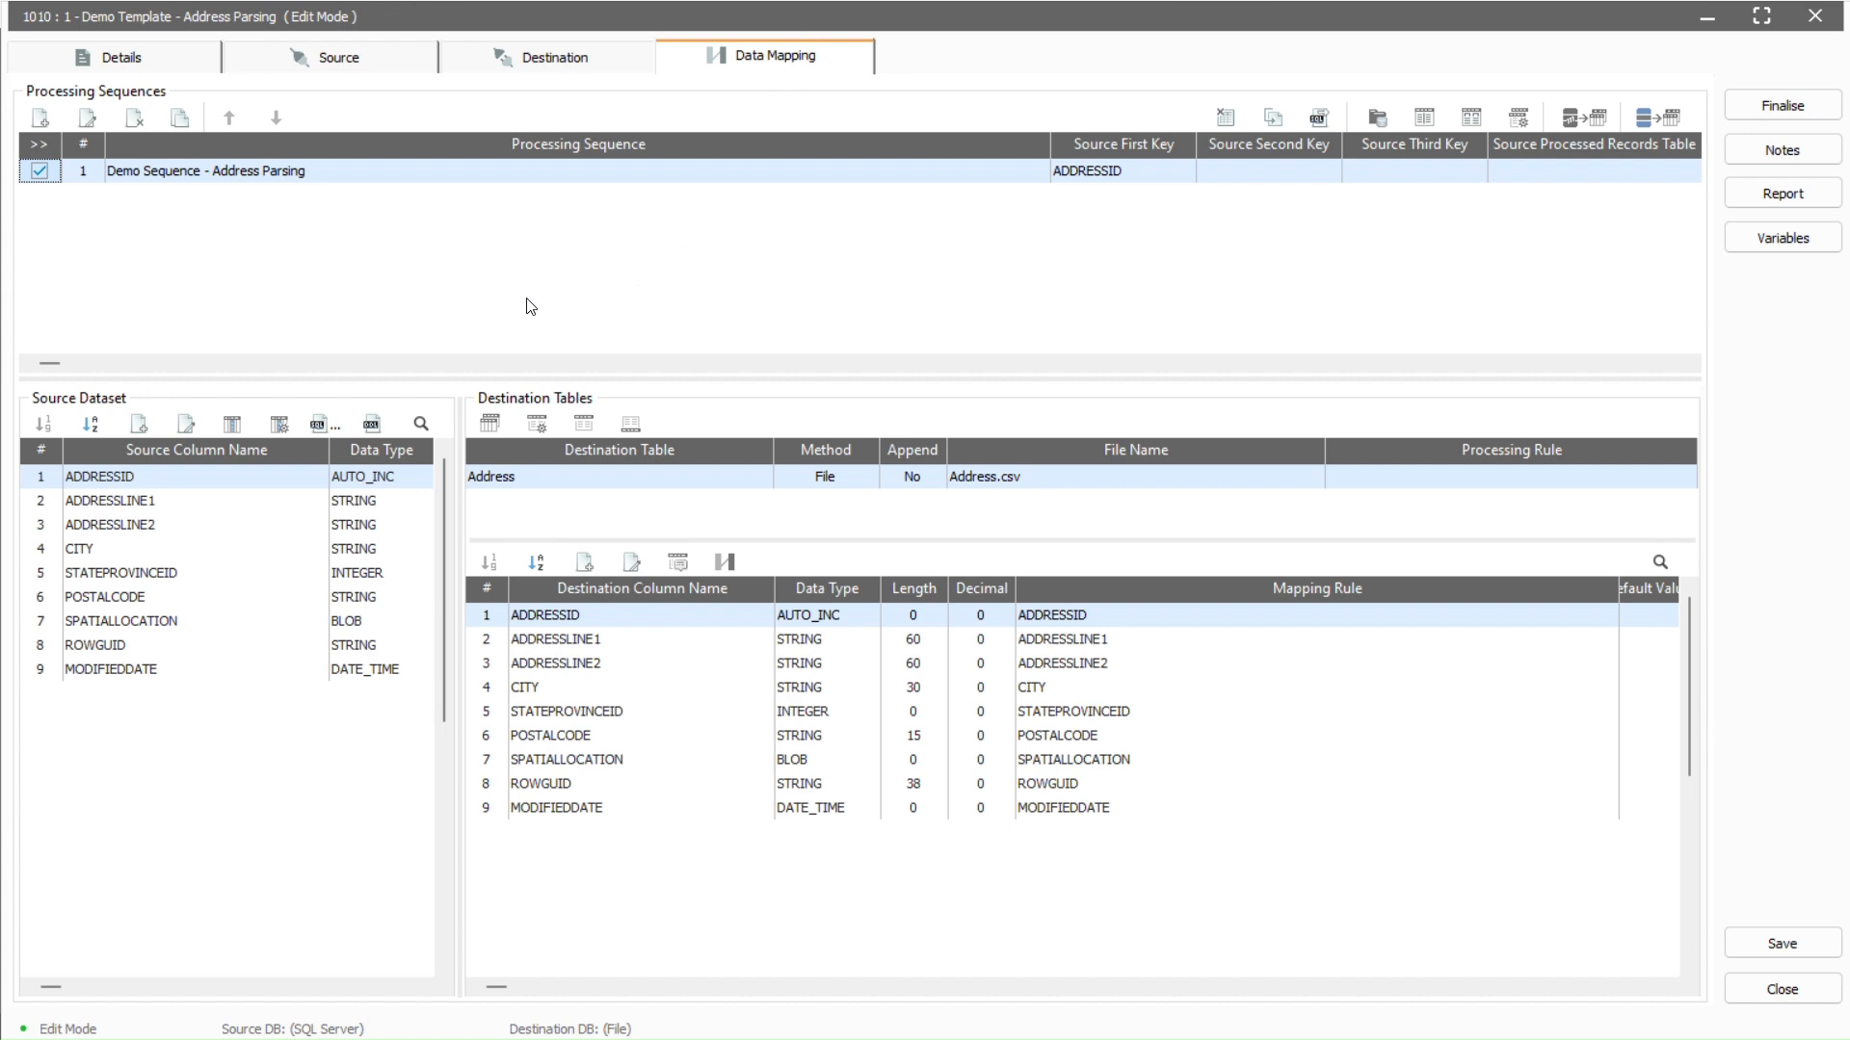
pyautogui.click(235, 427)
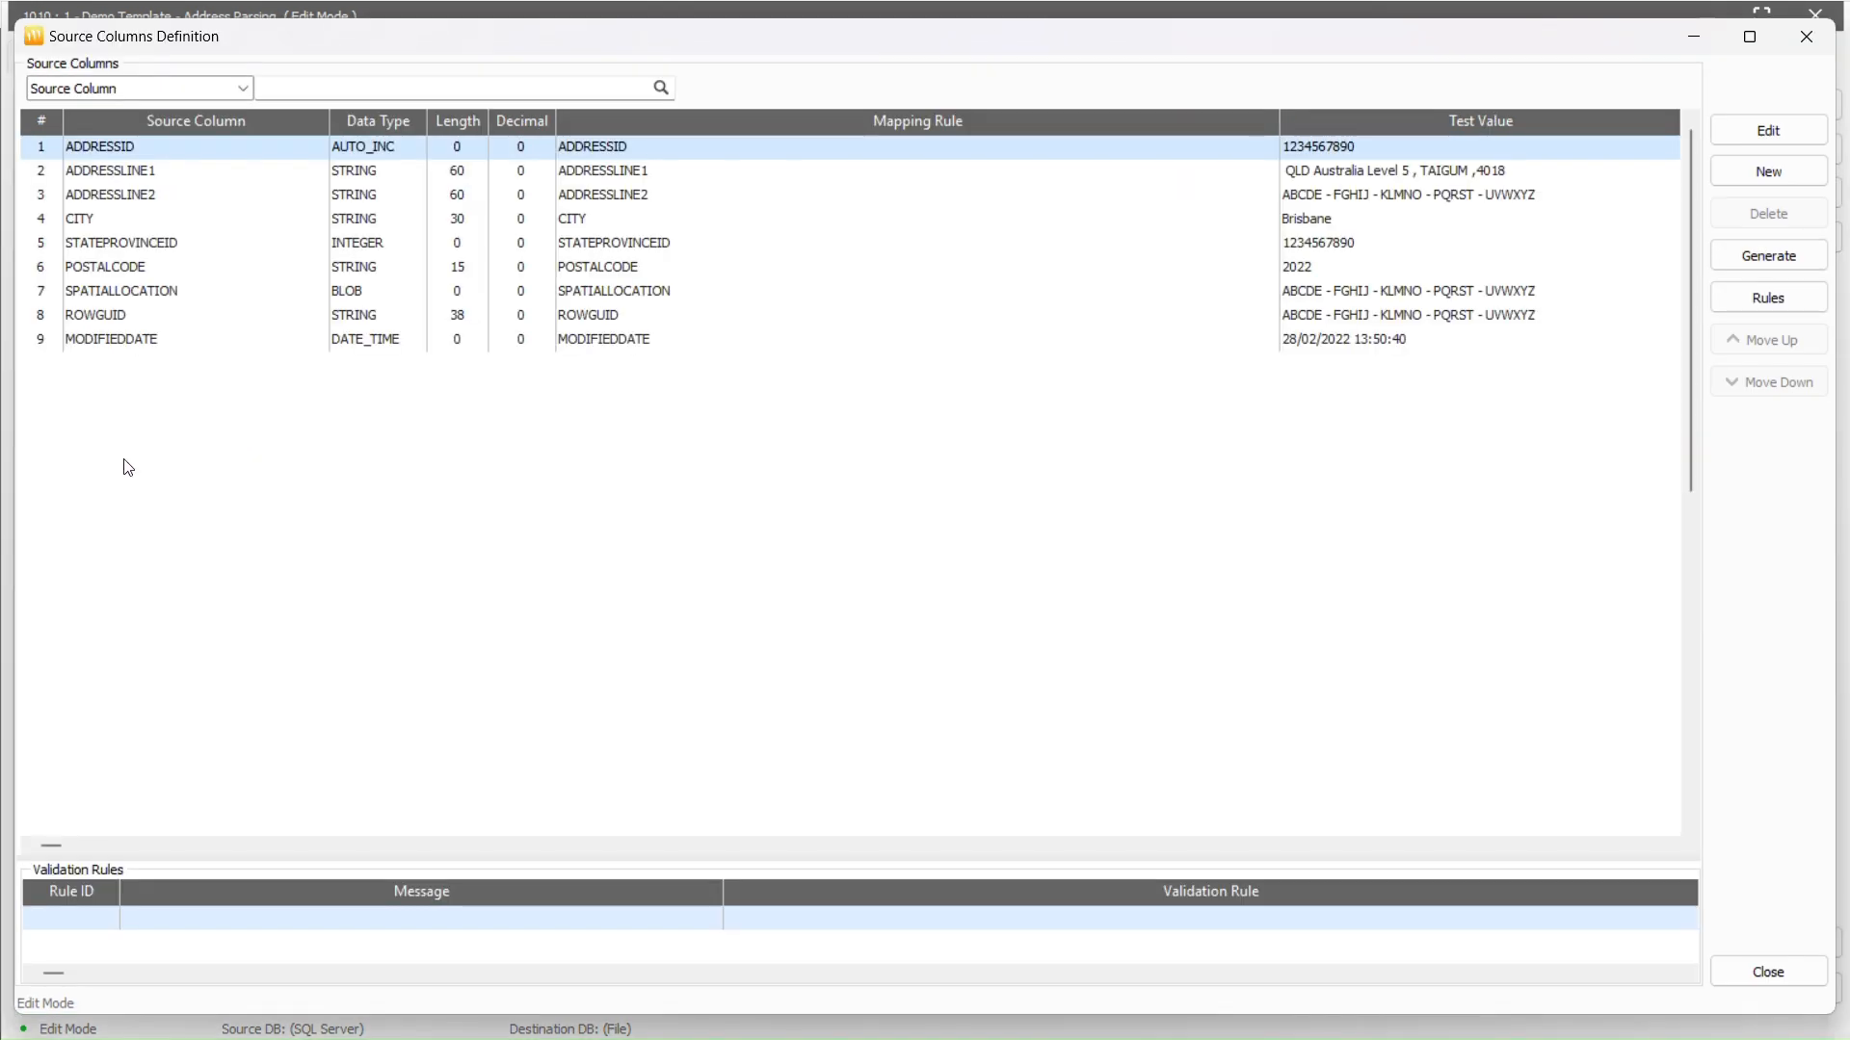
# Add source column DEMO_ADDRESS of type INTEGER and open its Mapping Rule editor
pyautogui.click(1724, 177)
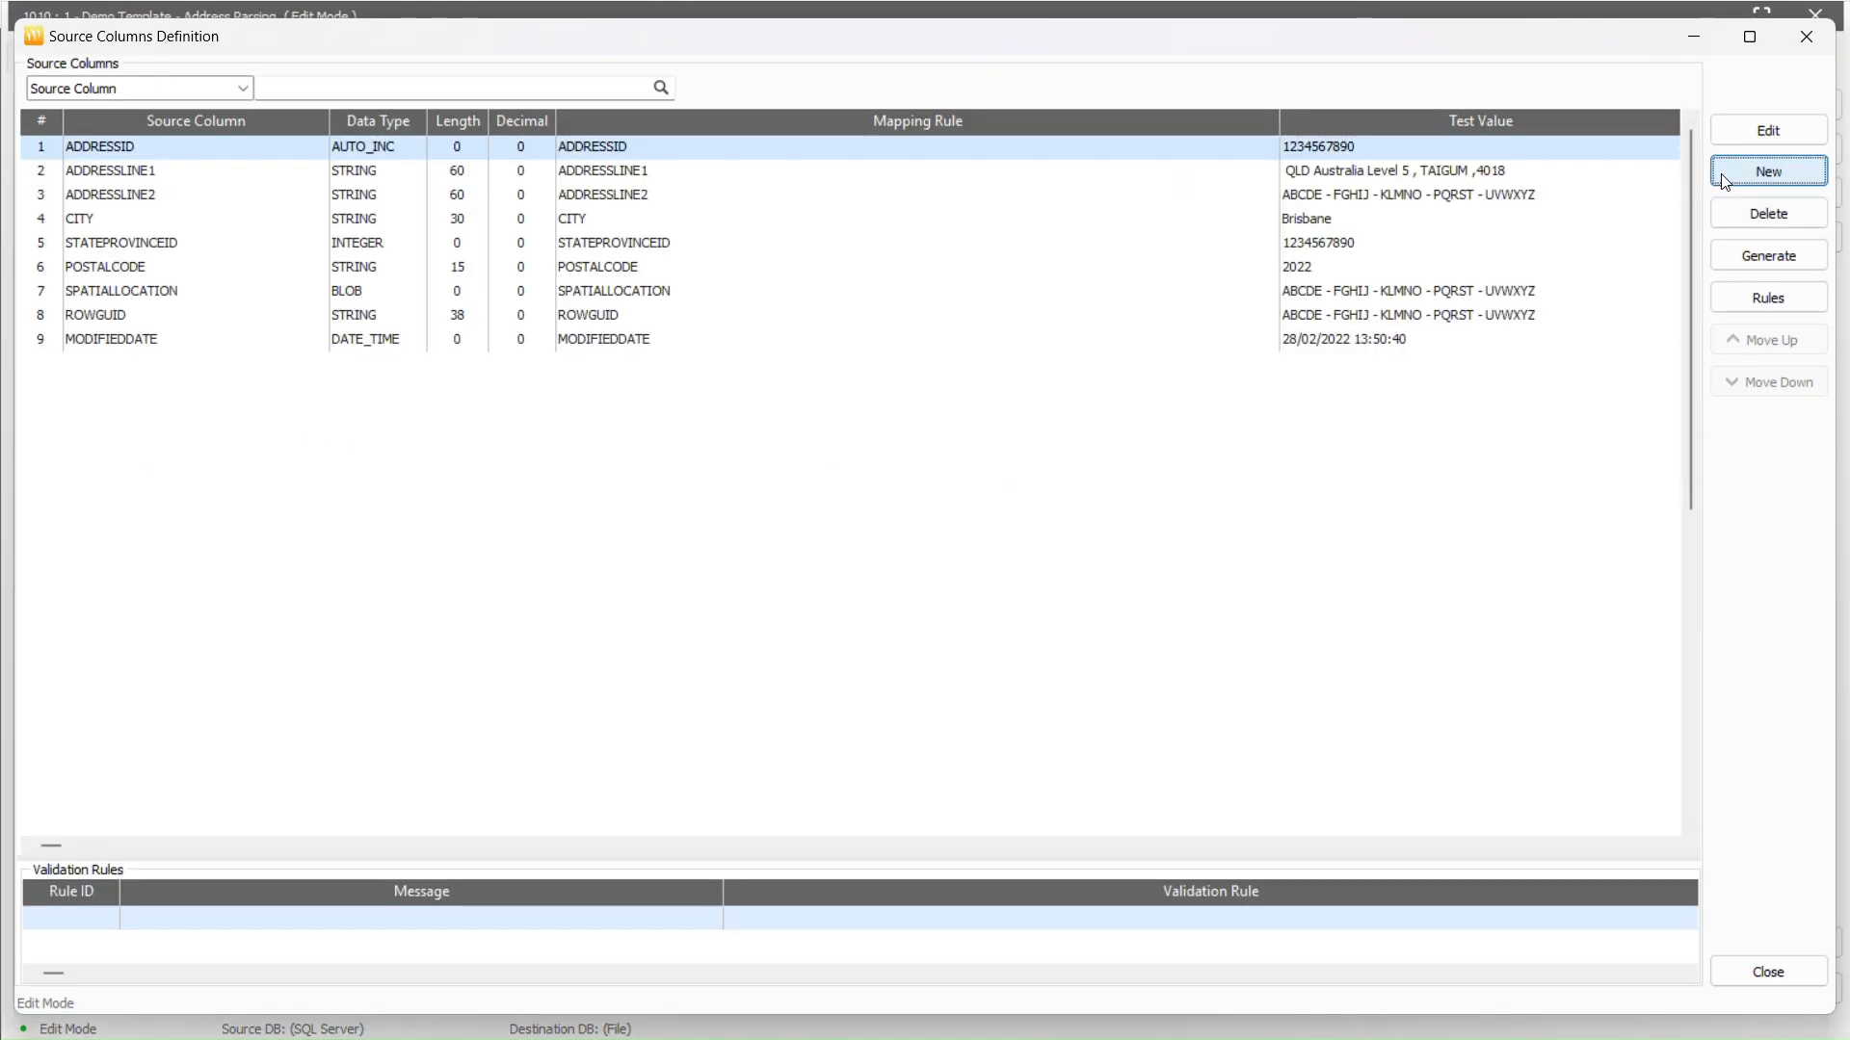
pyautogui.write('DEMO_ADDRESS')
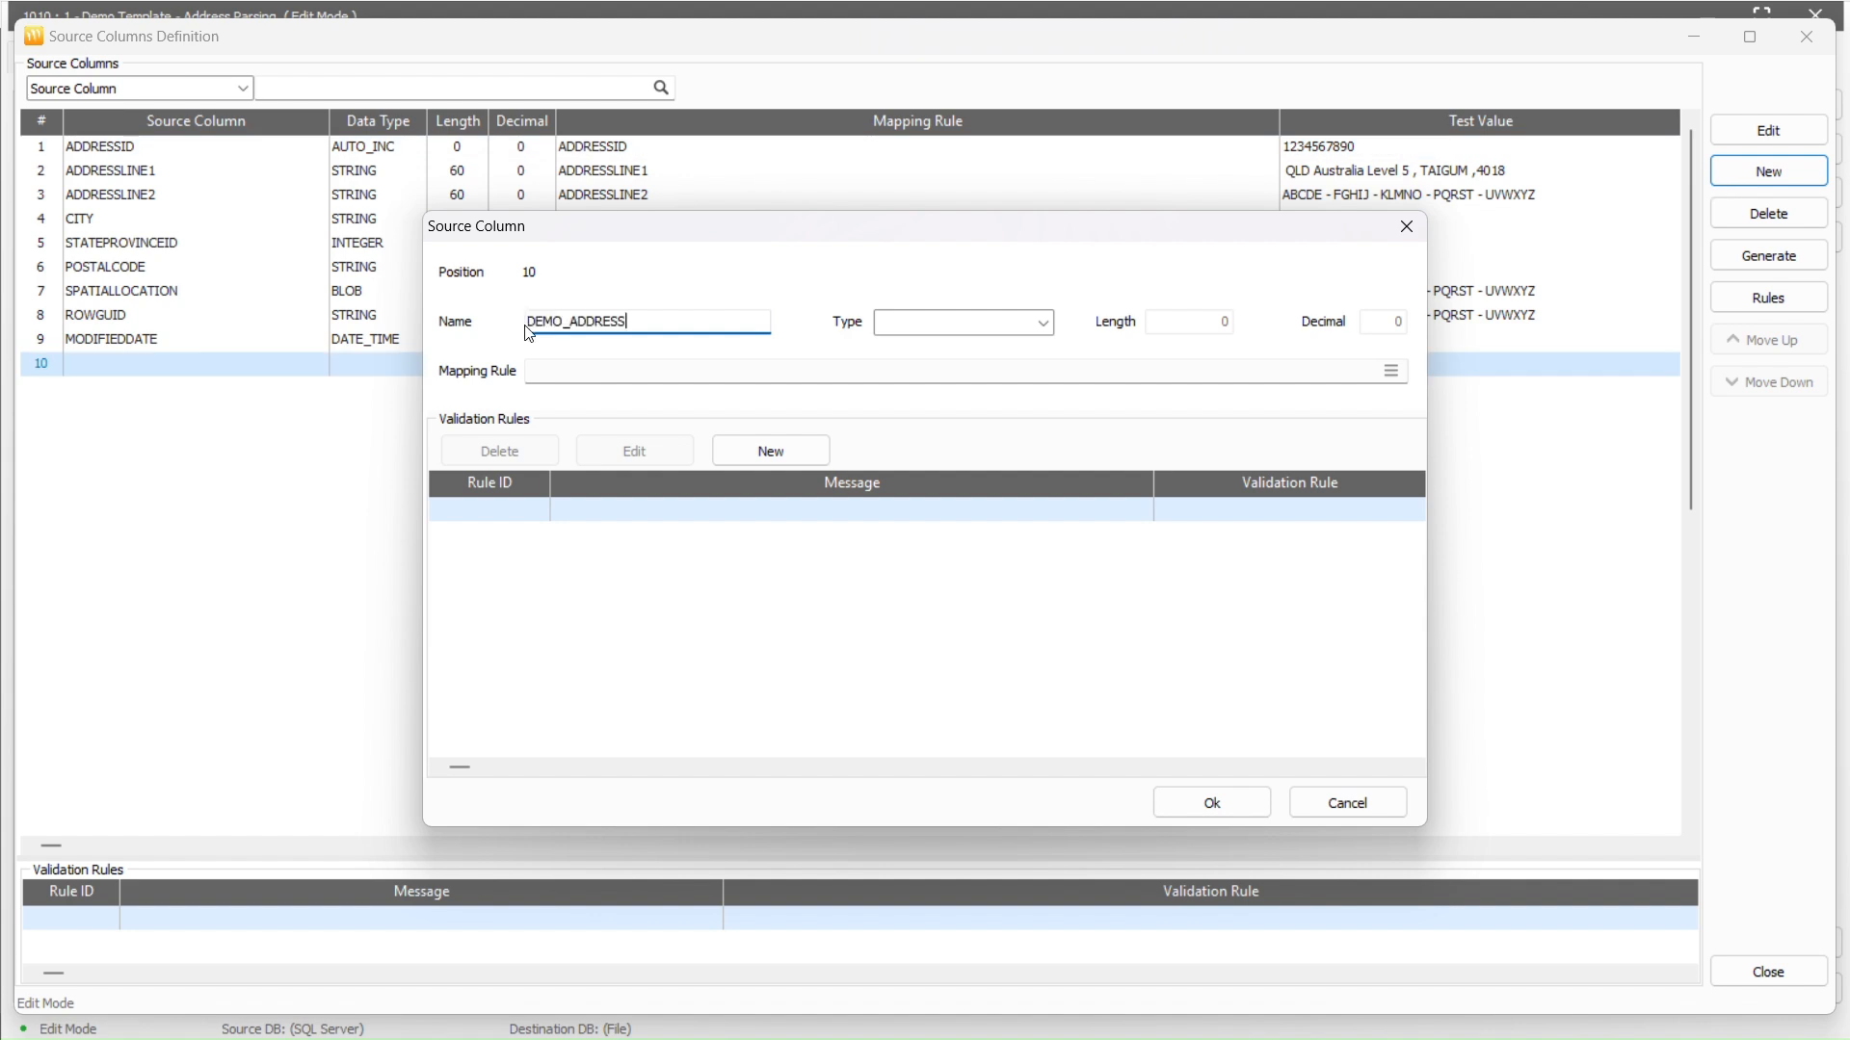
pyautogui.click(1044, 324)
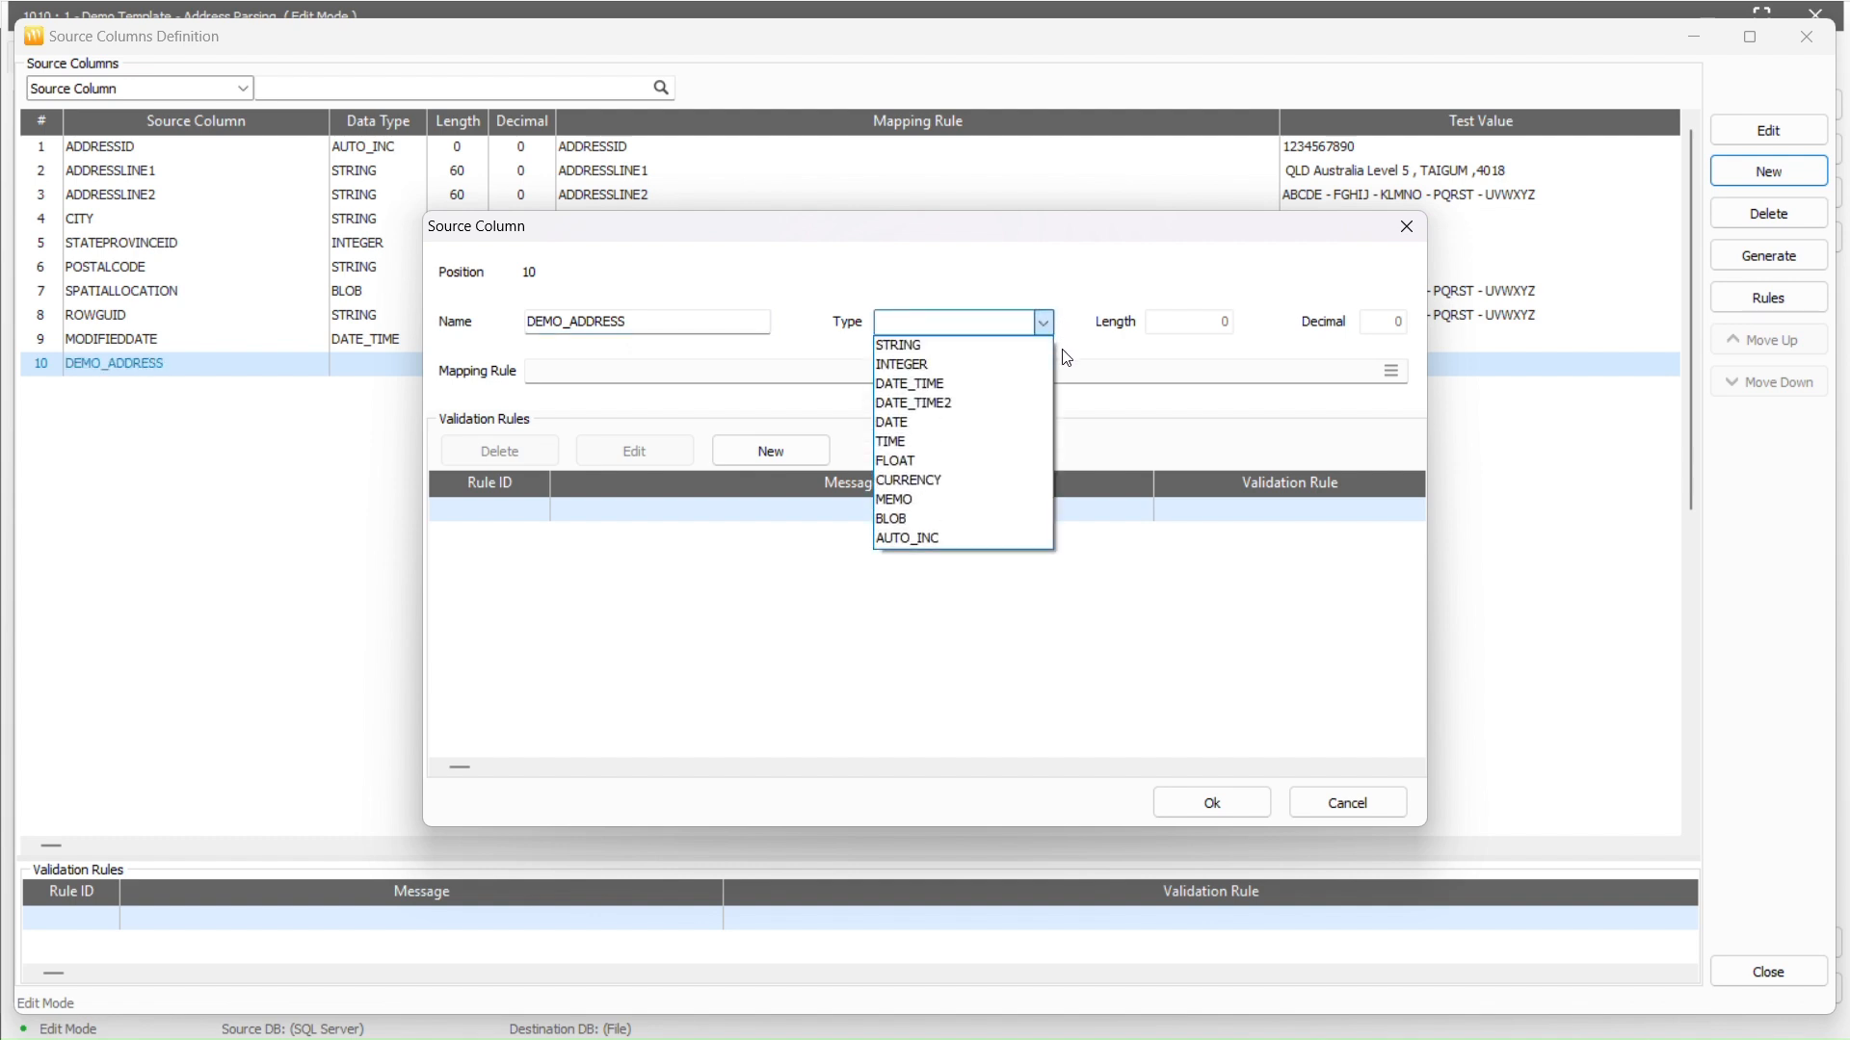
pyautogui.click(1031, 365)
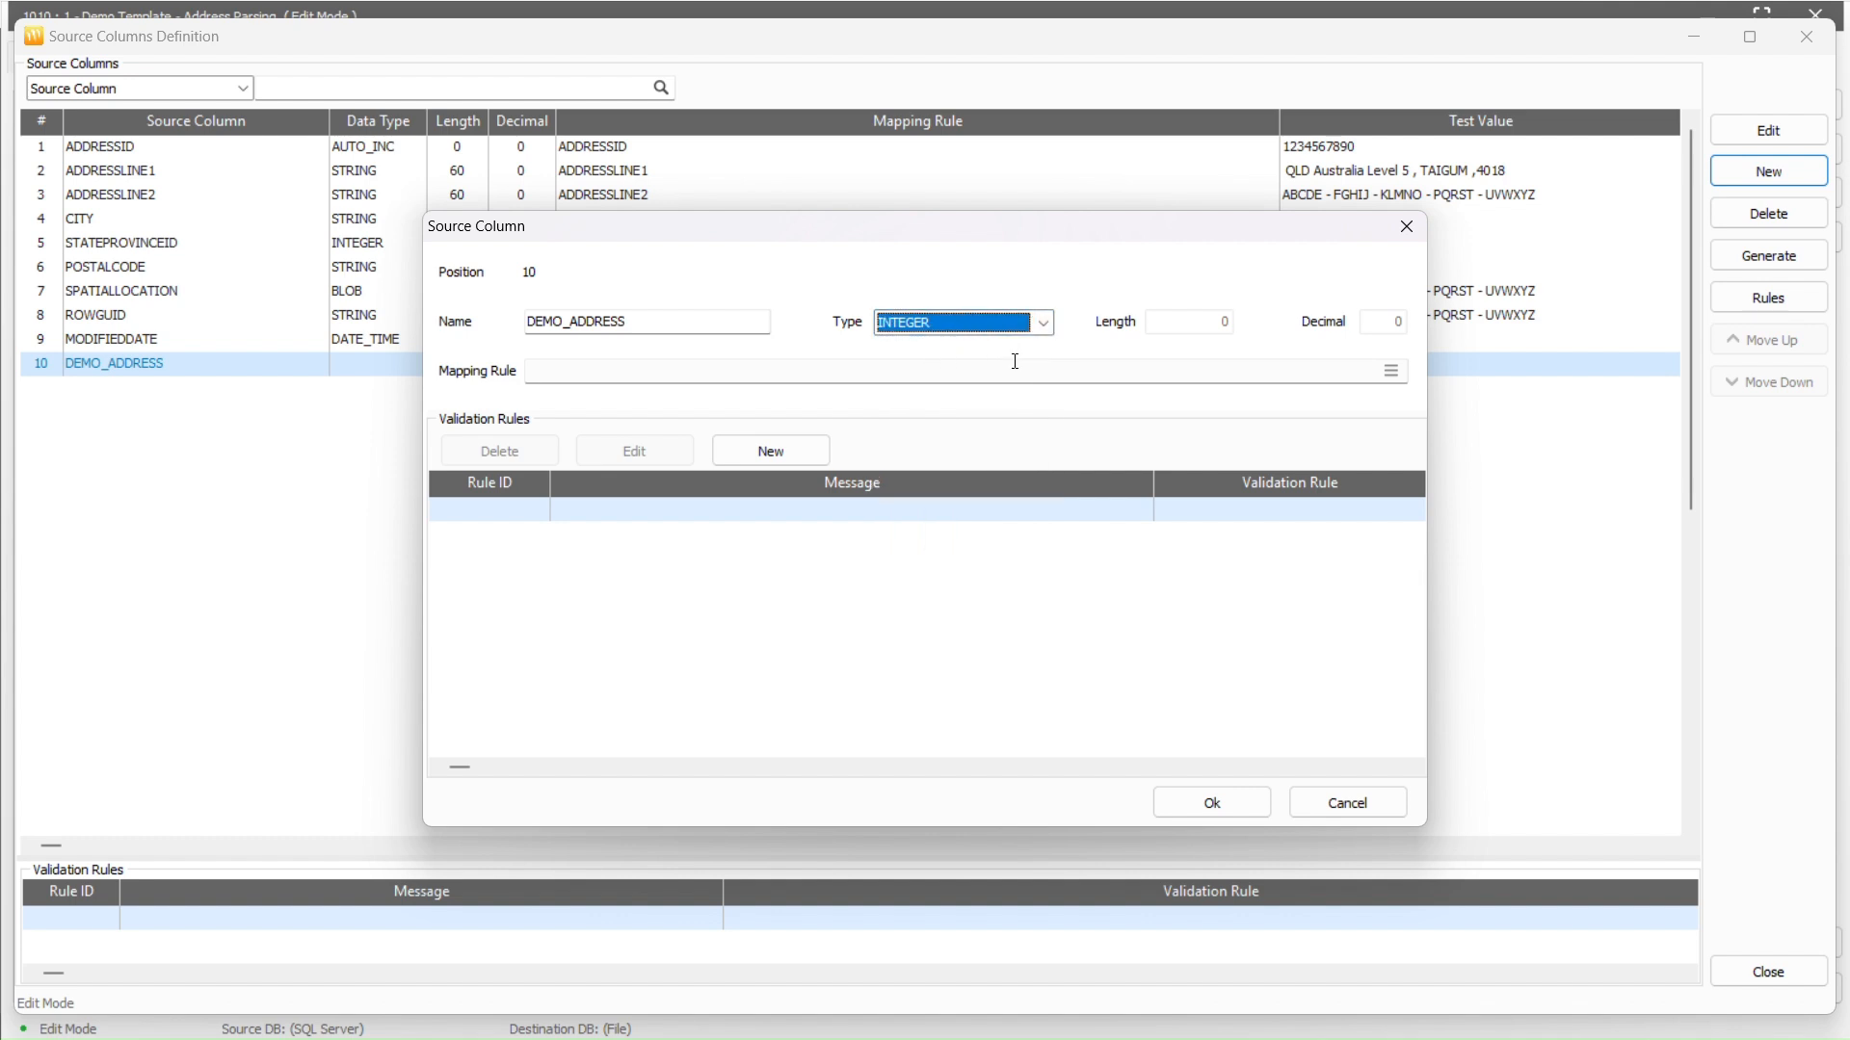
pyautogui.click(1390, 371)
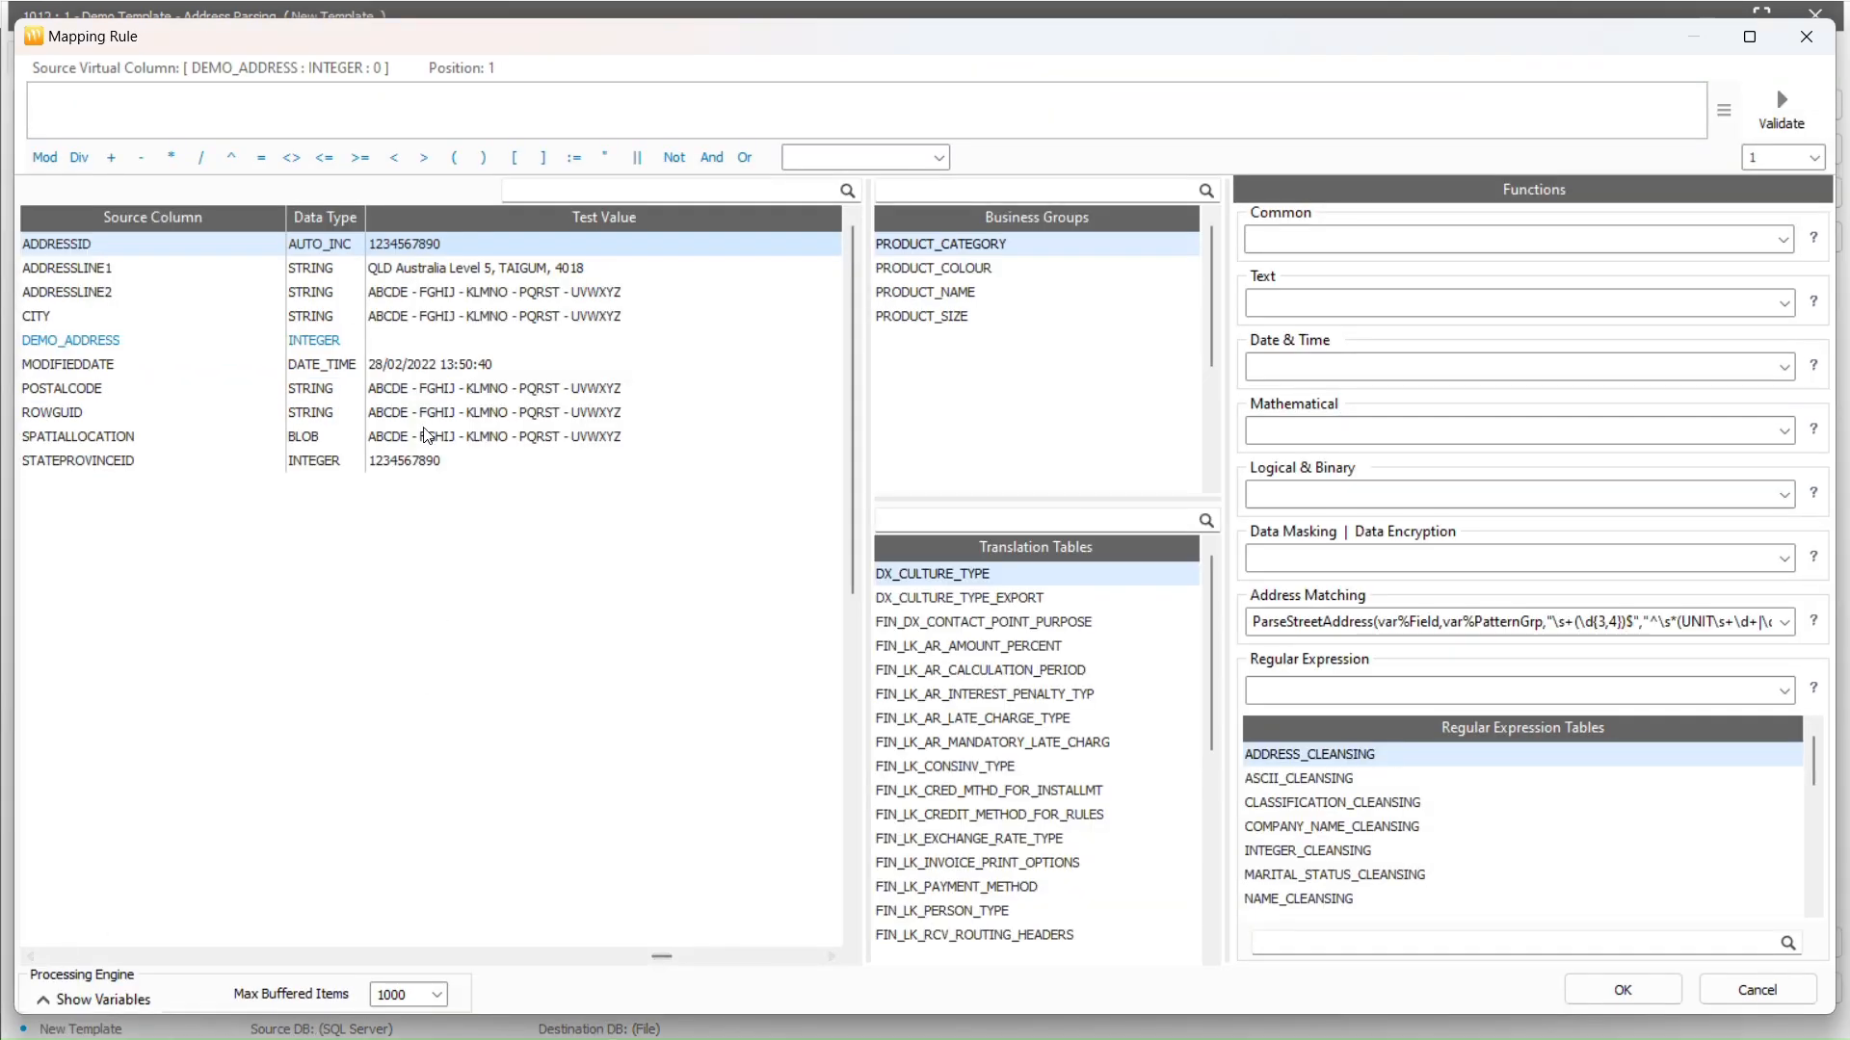
# Build the rule ParseStreetAddress on ADDRESSLINE1 with max buffered items 50000 and validate it
pyautogui.click(288, 267)
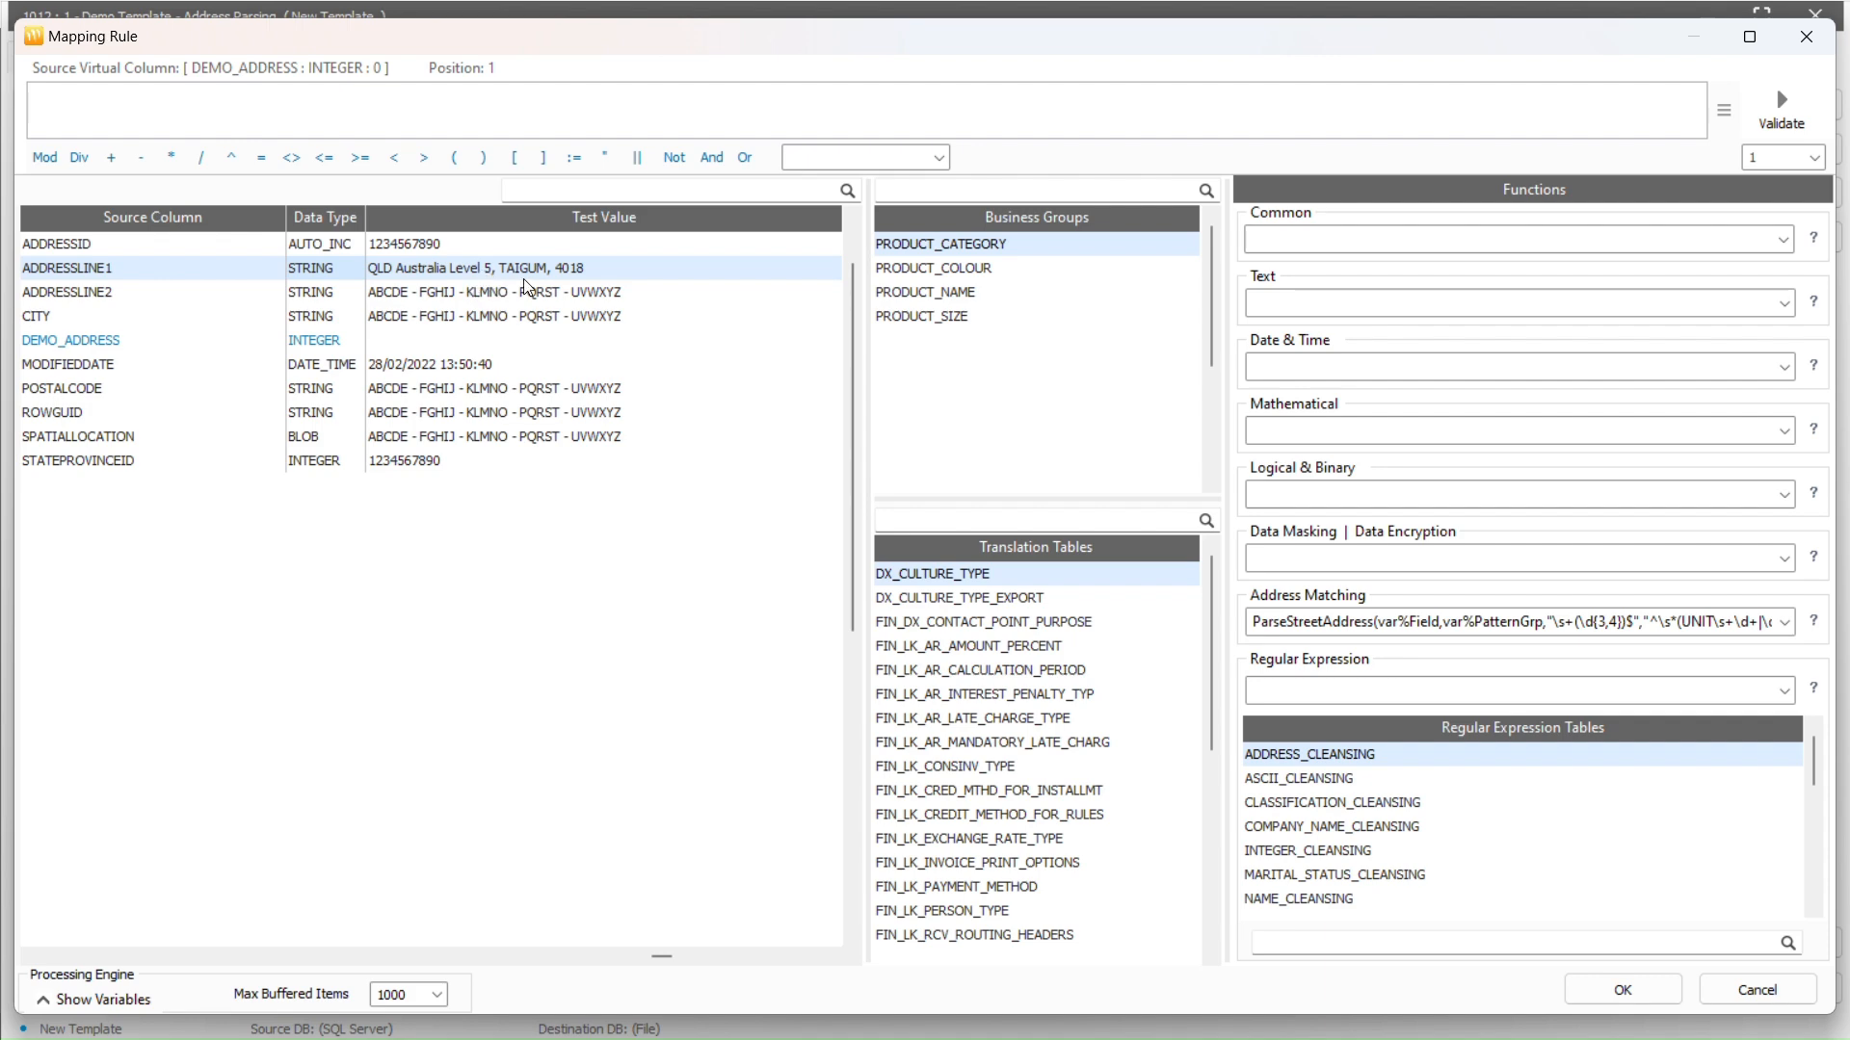
pyautogui.click(1787, 622)
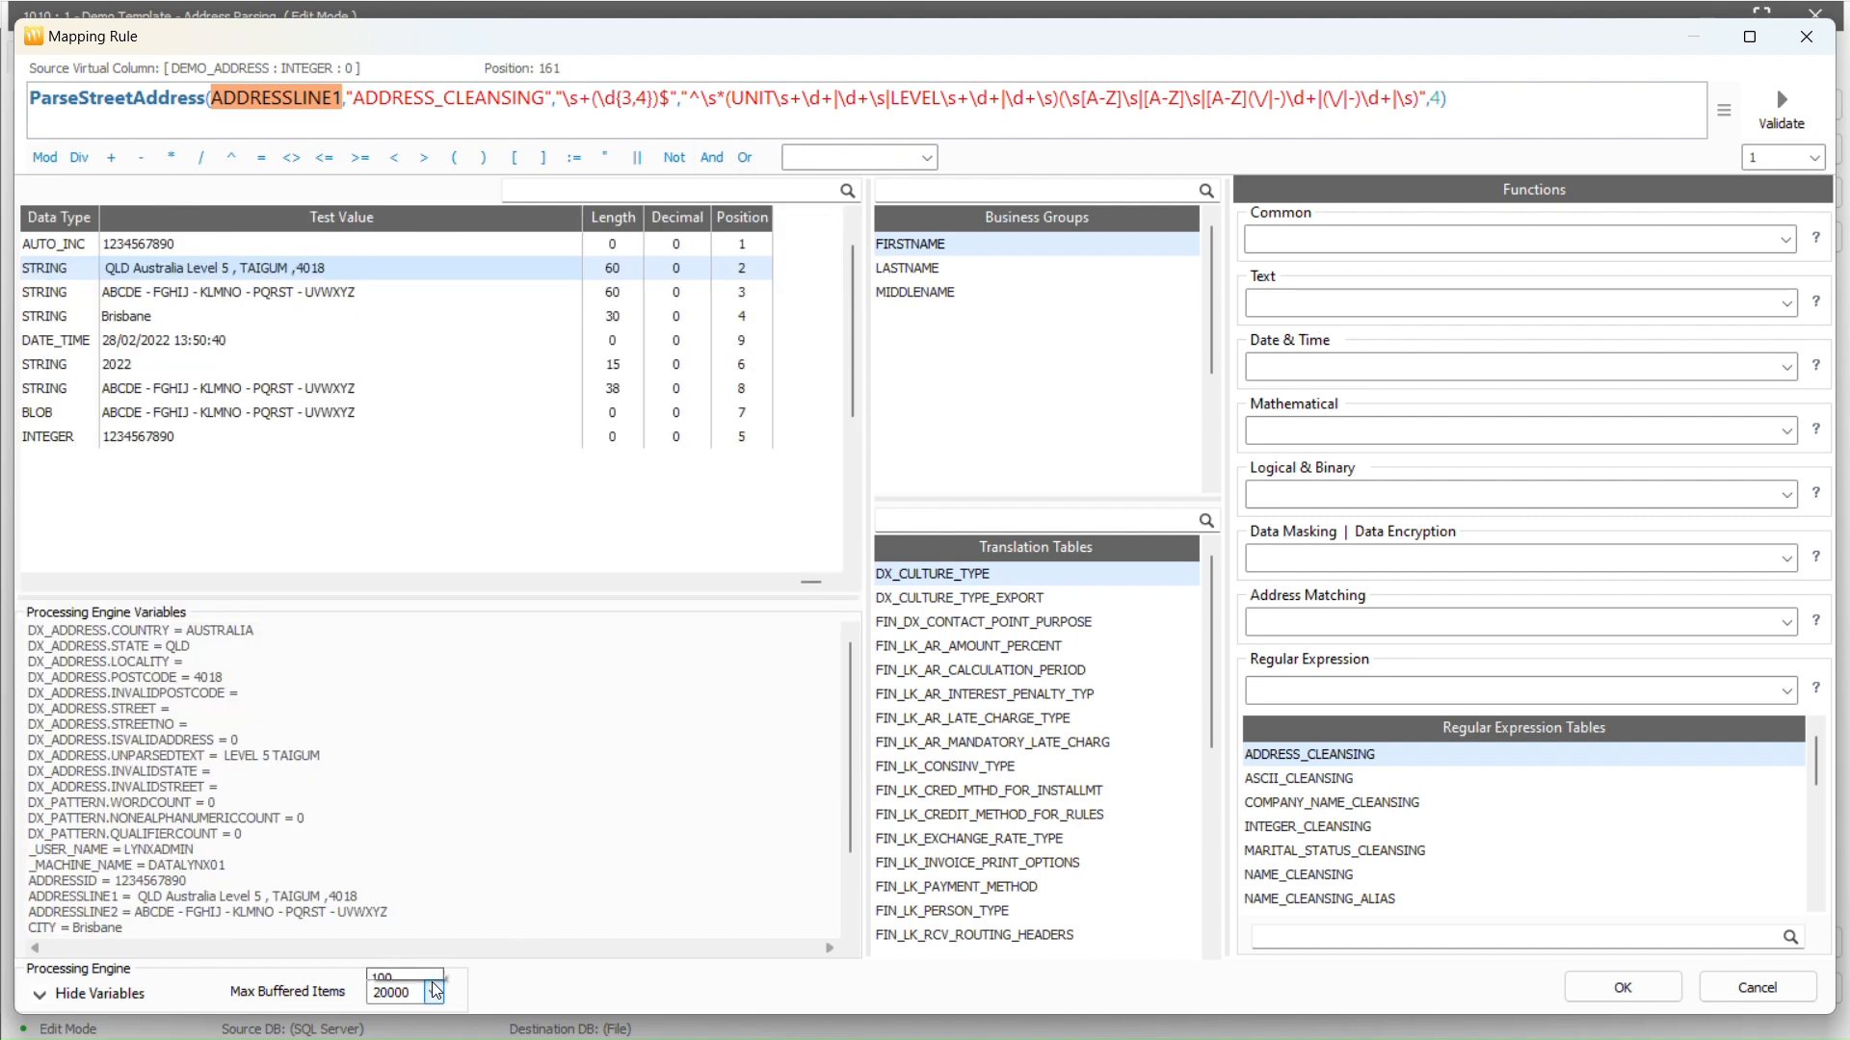
pyautogui.click(432, 993)
pyautogui.click(410, 963)
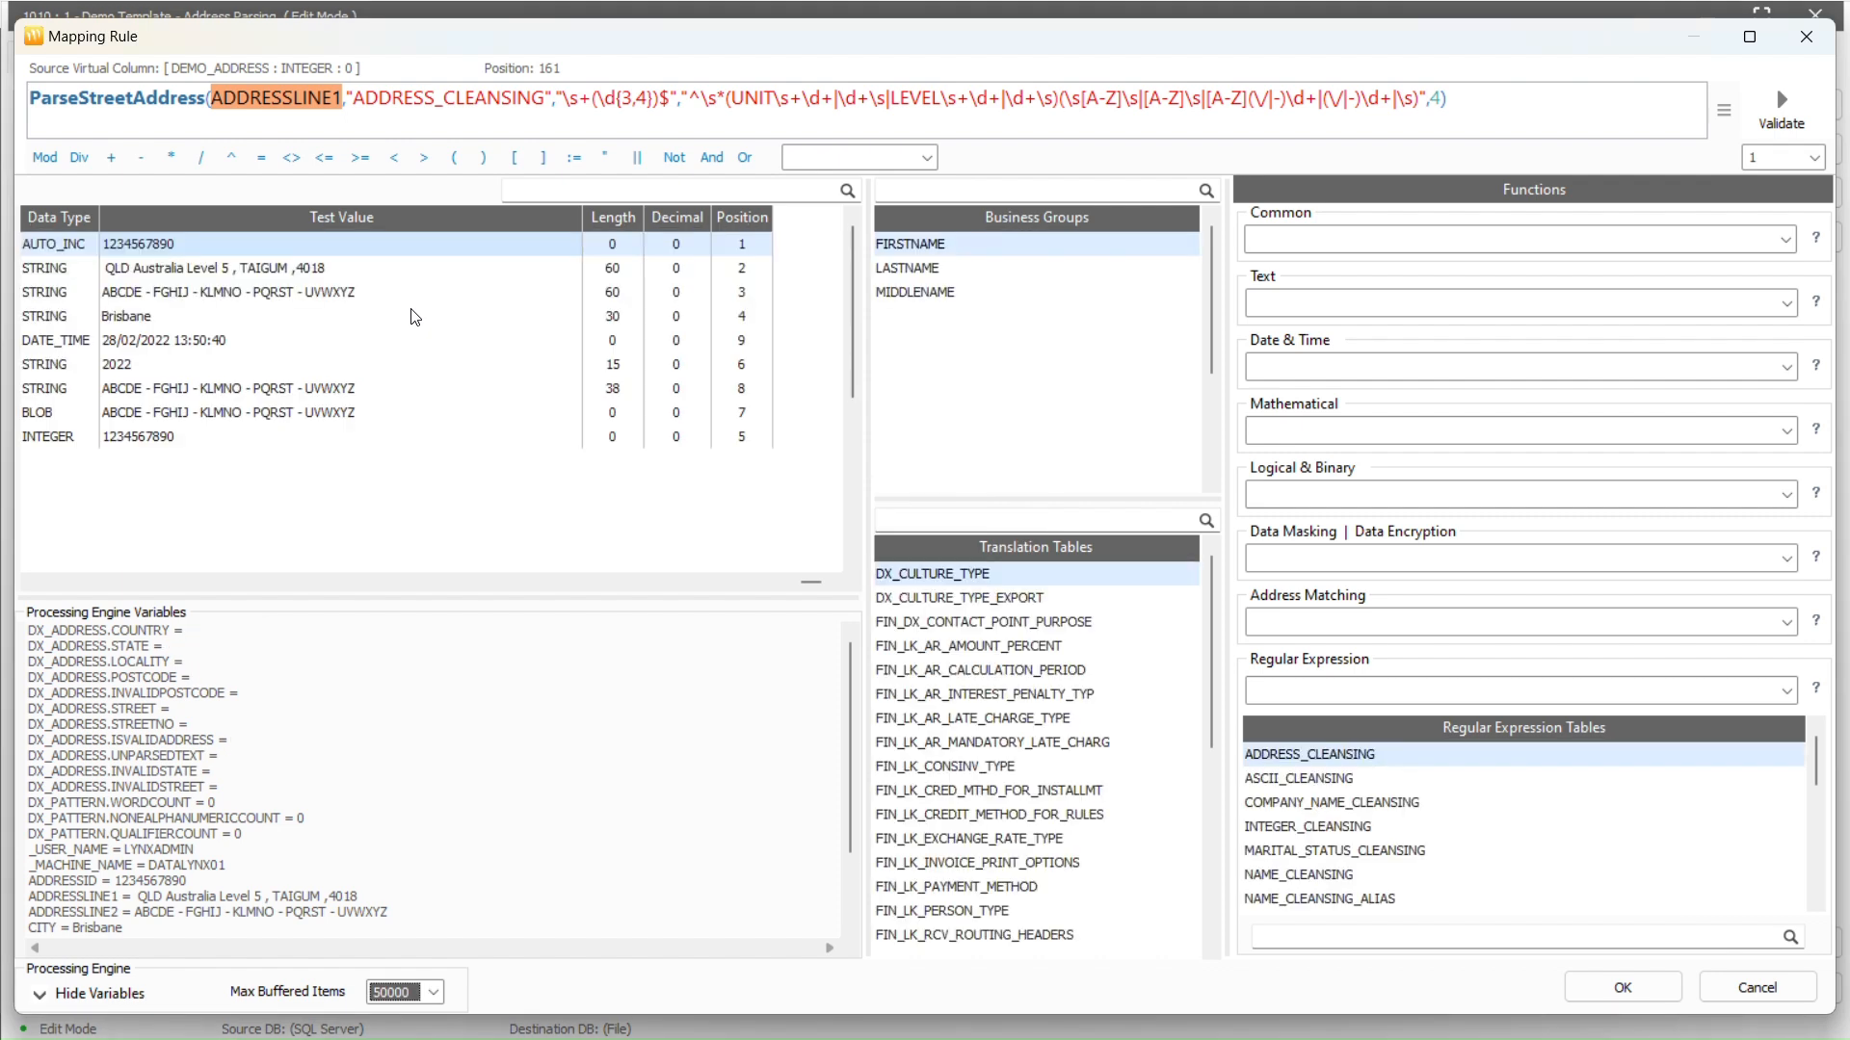
pyautogui.click(1801, 127)
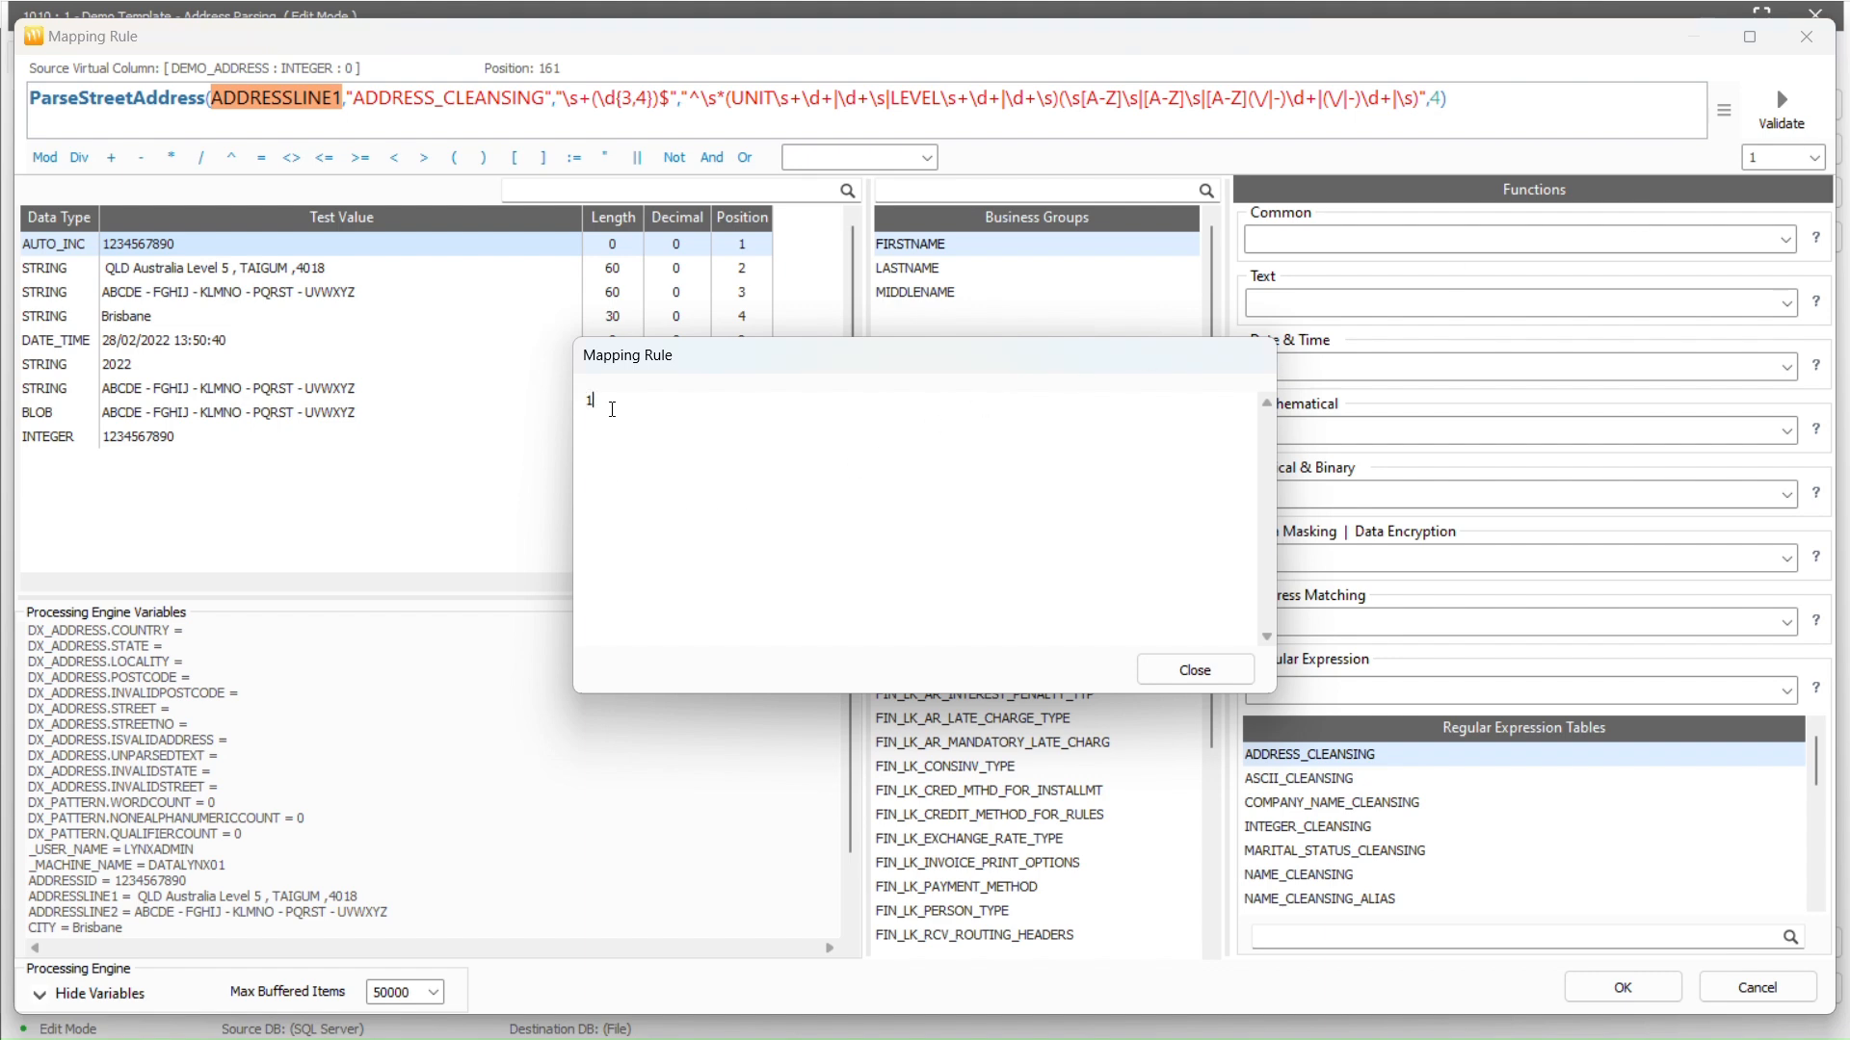
pyautogui.click(1194, 672)
# Check the parsed TAIGUM, QLD, AUSTRALIA and unparsed LEVEL 5 values, then accept the rule
pyautogui.doubleClick(204, 662)
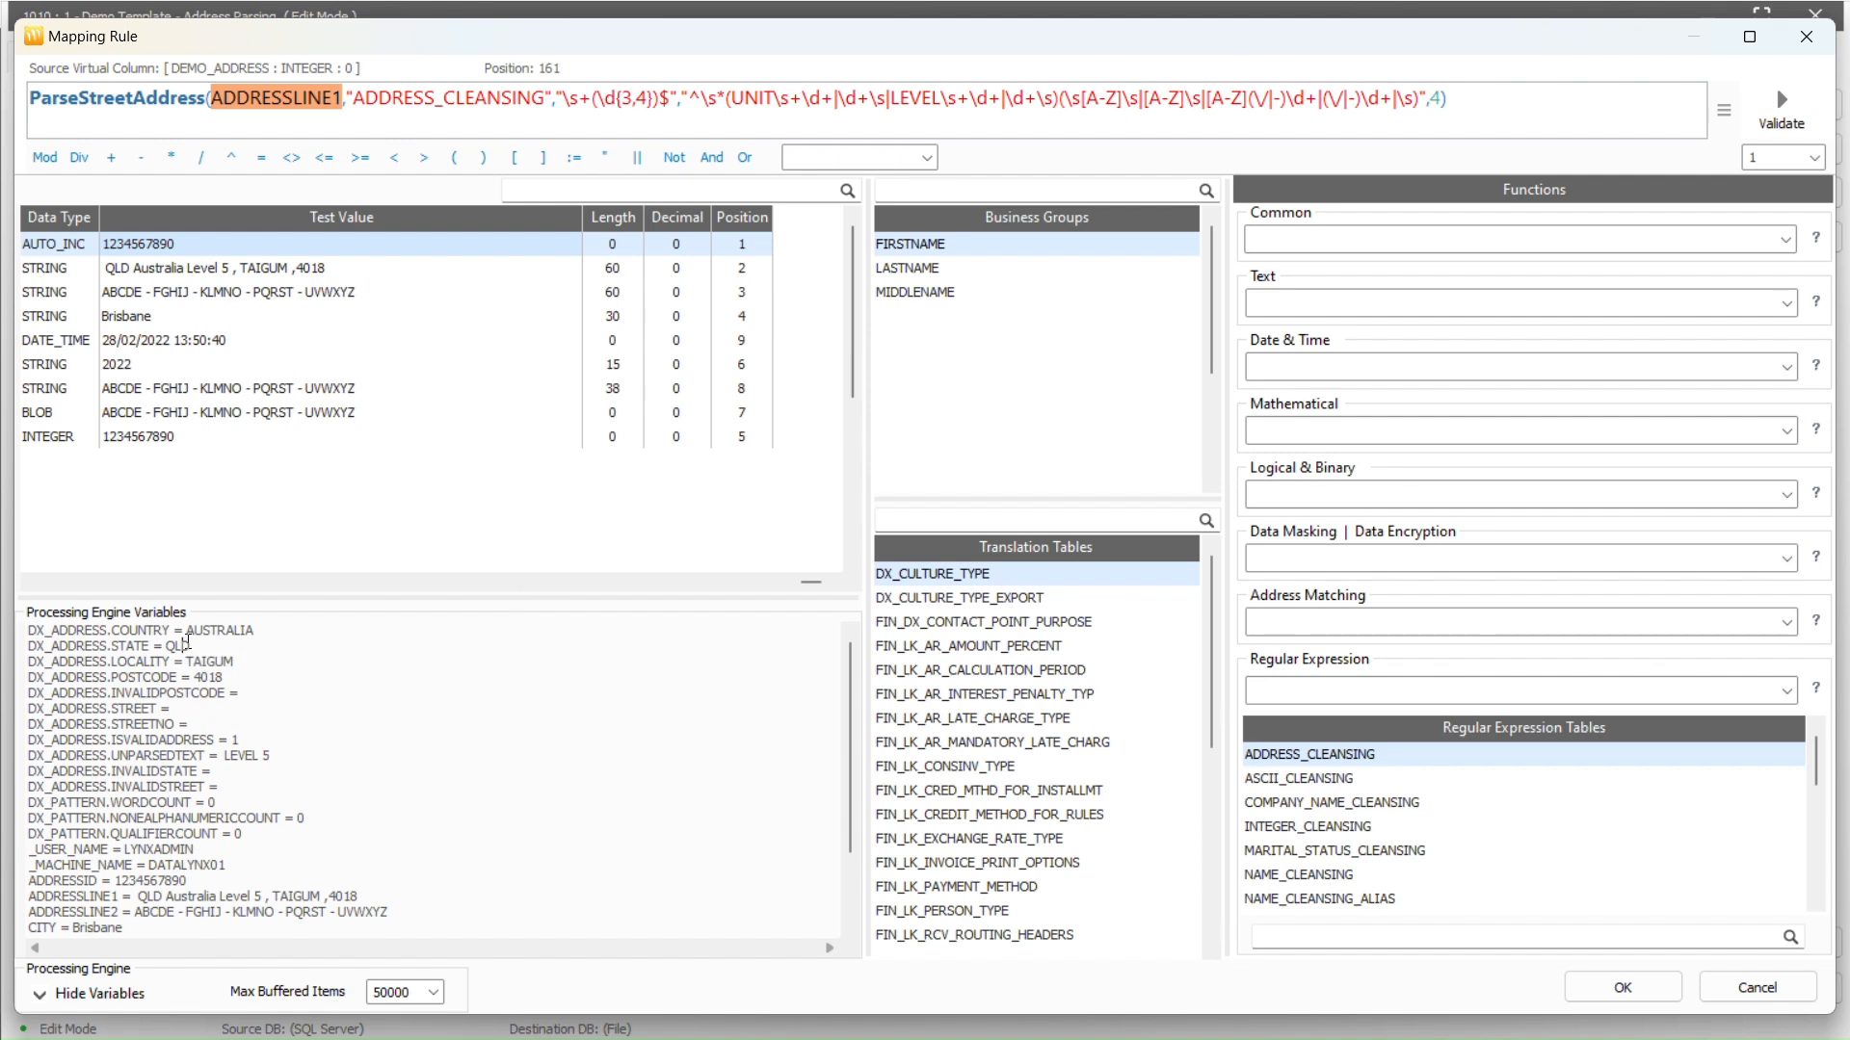
pyautogui.doubleClick(179, 646)
pyautogui.click(271, 628)
pyautogui.doubleClick(272, 628)
pyautogui.click(198, 671)
pyautogui.doubleClick(237, 755)
pyautogui.moveTo(275, 756); pyautogui.dragTo(227, 757)
pyautogui.click(1674, 990)
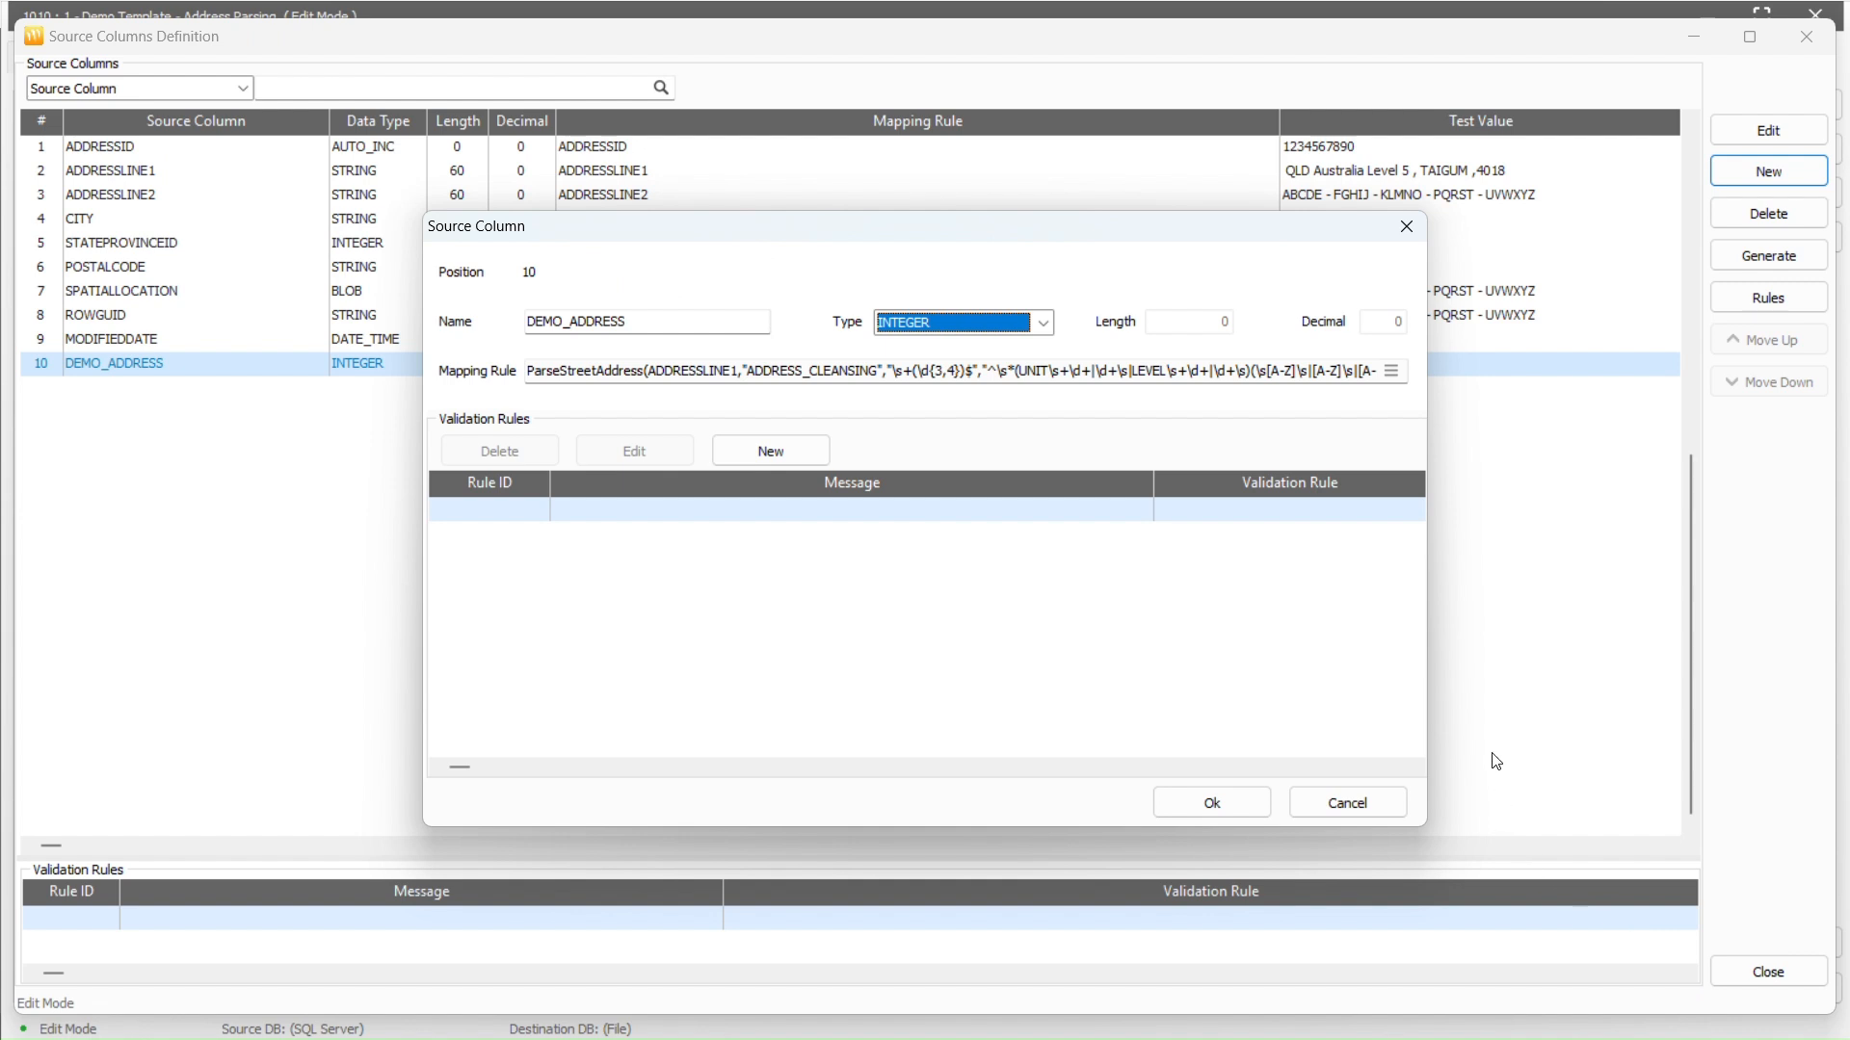
# Save the DEMO_ADDRESS column and start a new source column named DEMO_LOCALITY
pyautogui.click(1238, 807)
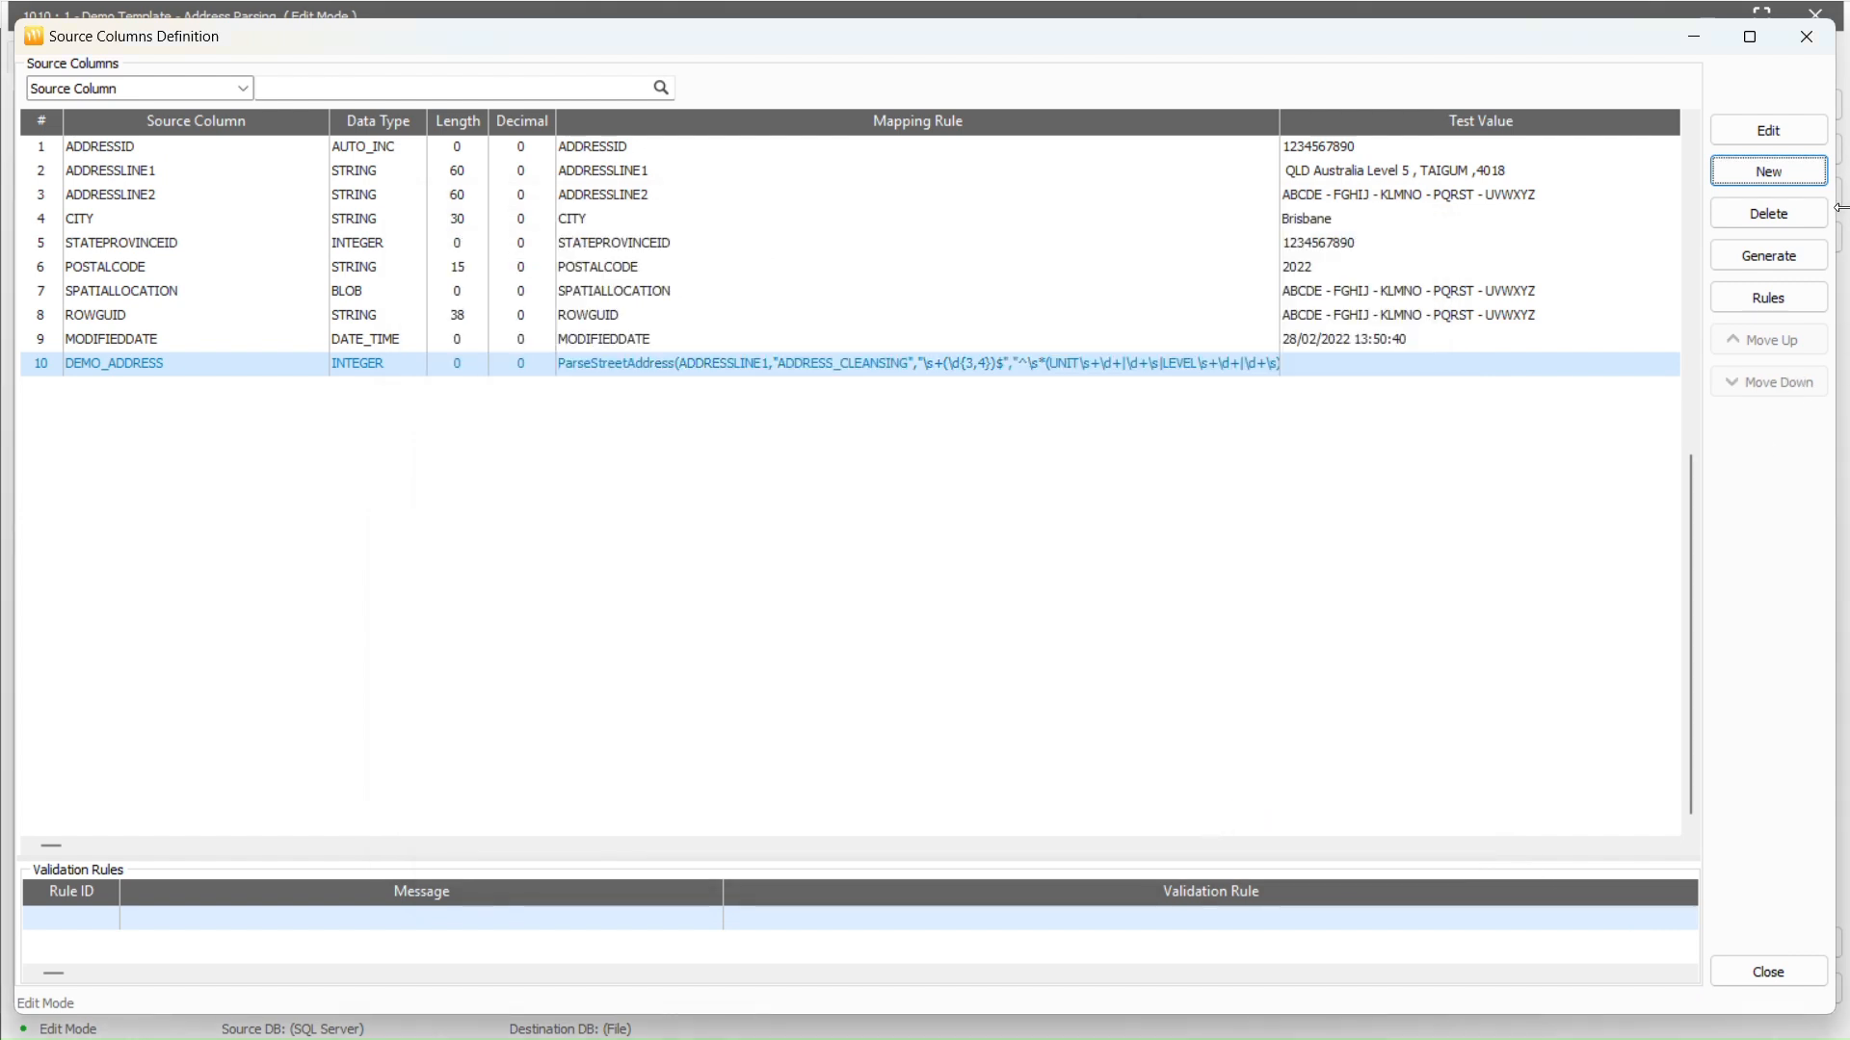
pyautogui.click(1815, 162)
pyautogui.write('DEMO_LOC')
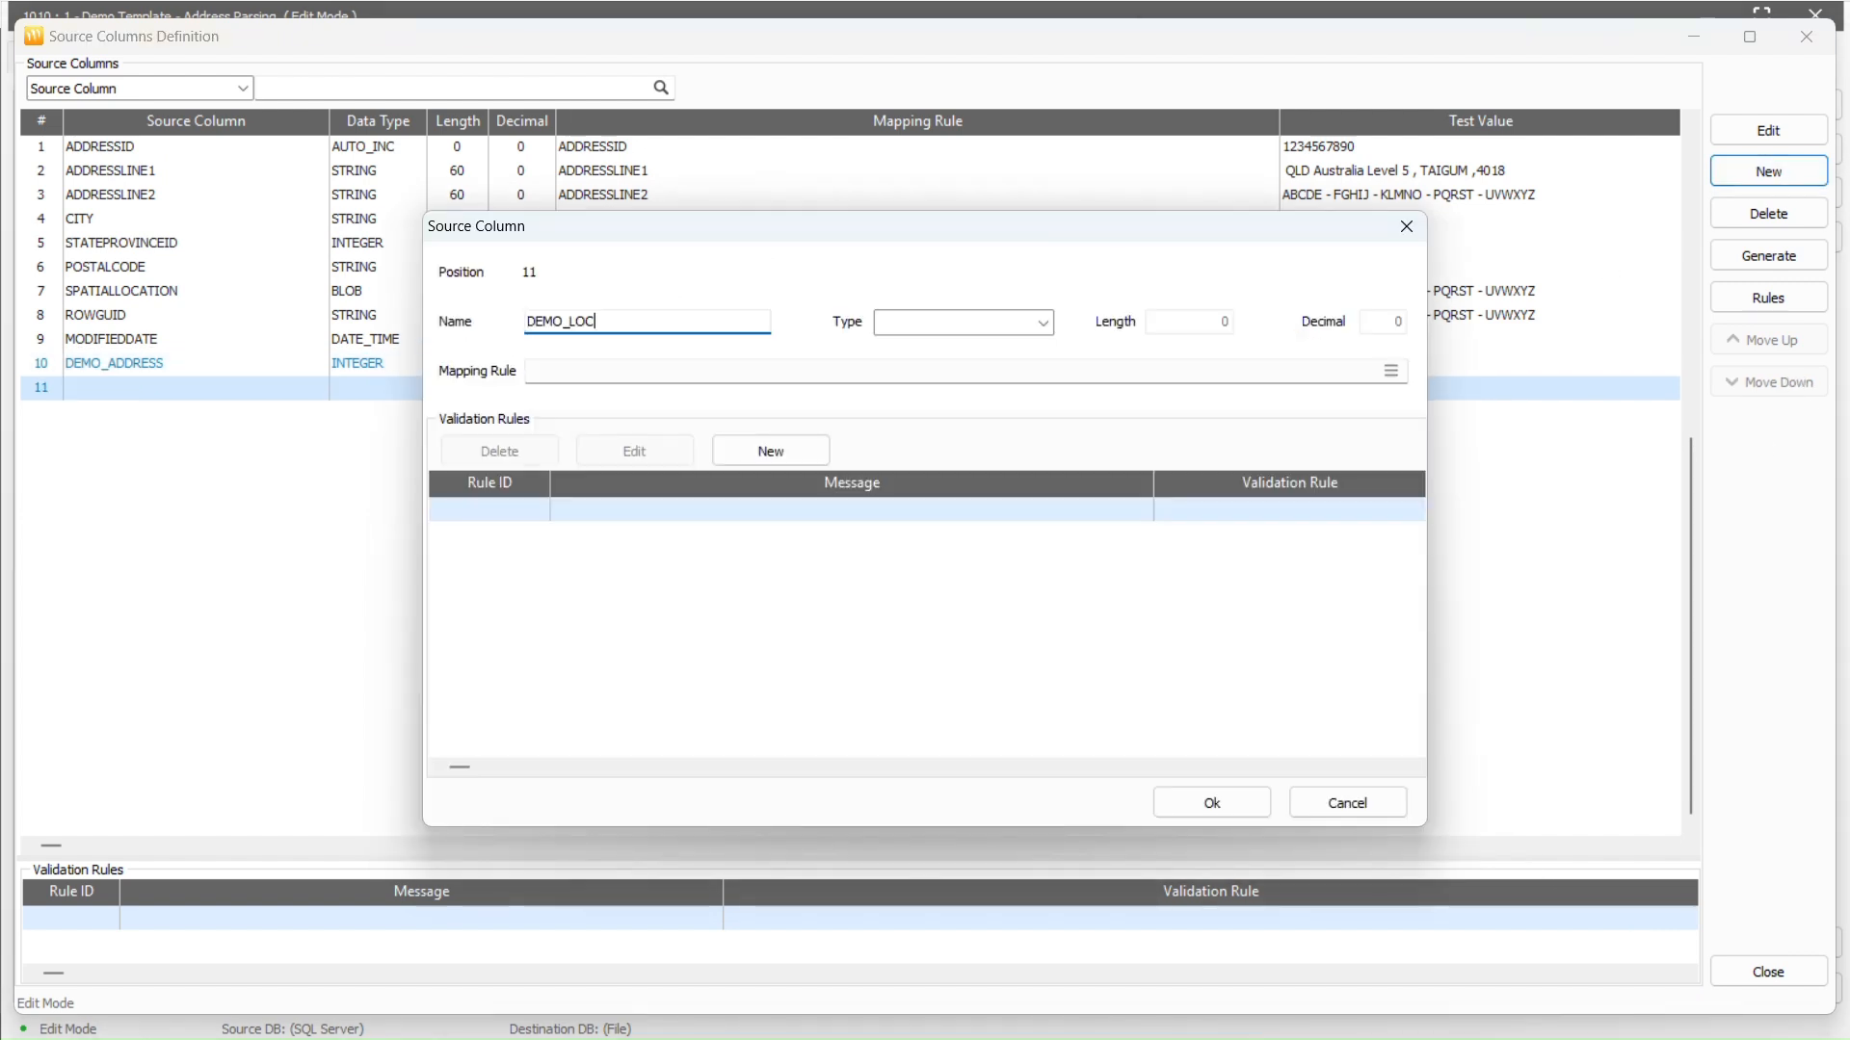
pyautogui.write('ALITY')
# Make DEMO_LOCALITY an INTEGER column and open its mapping rule's address matching functions
pyautogui.click(1033, 330)
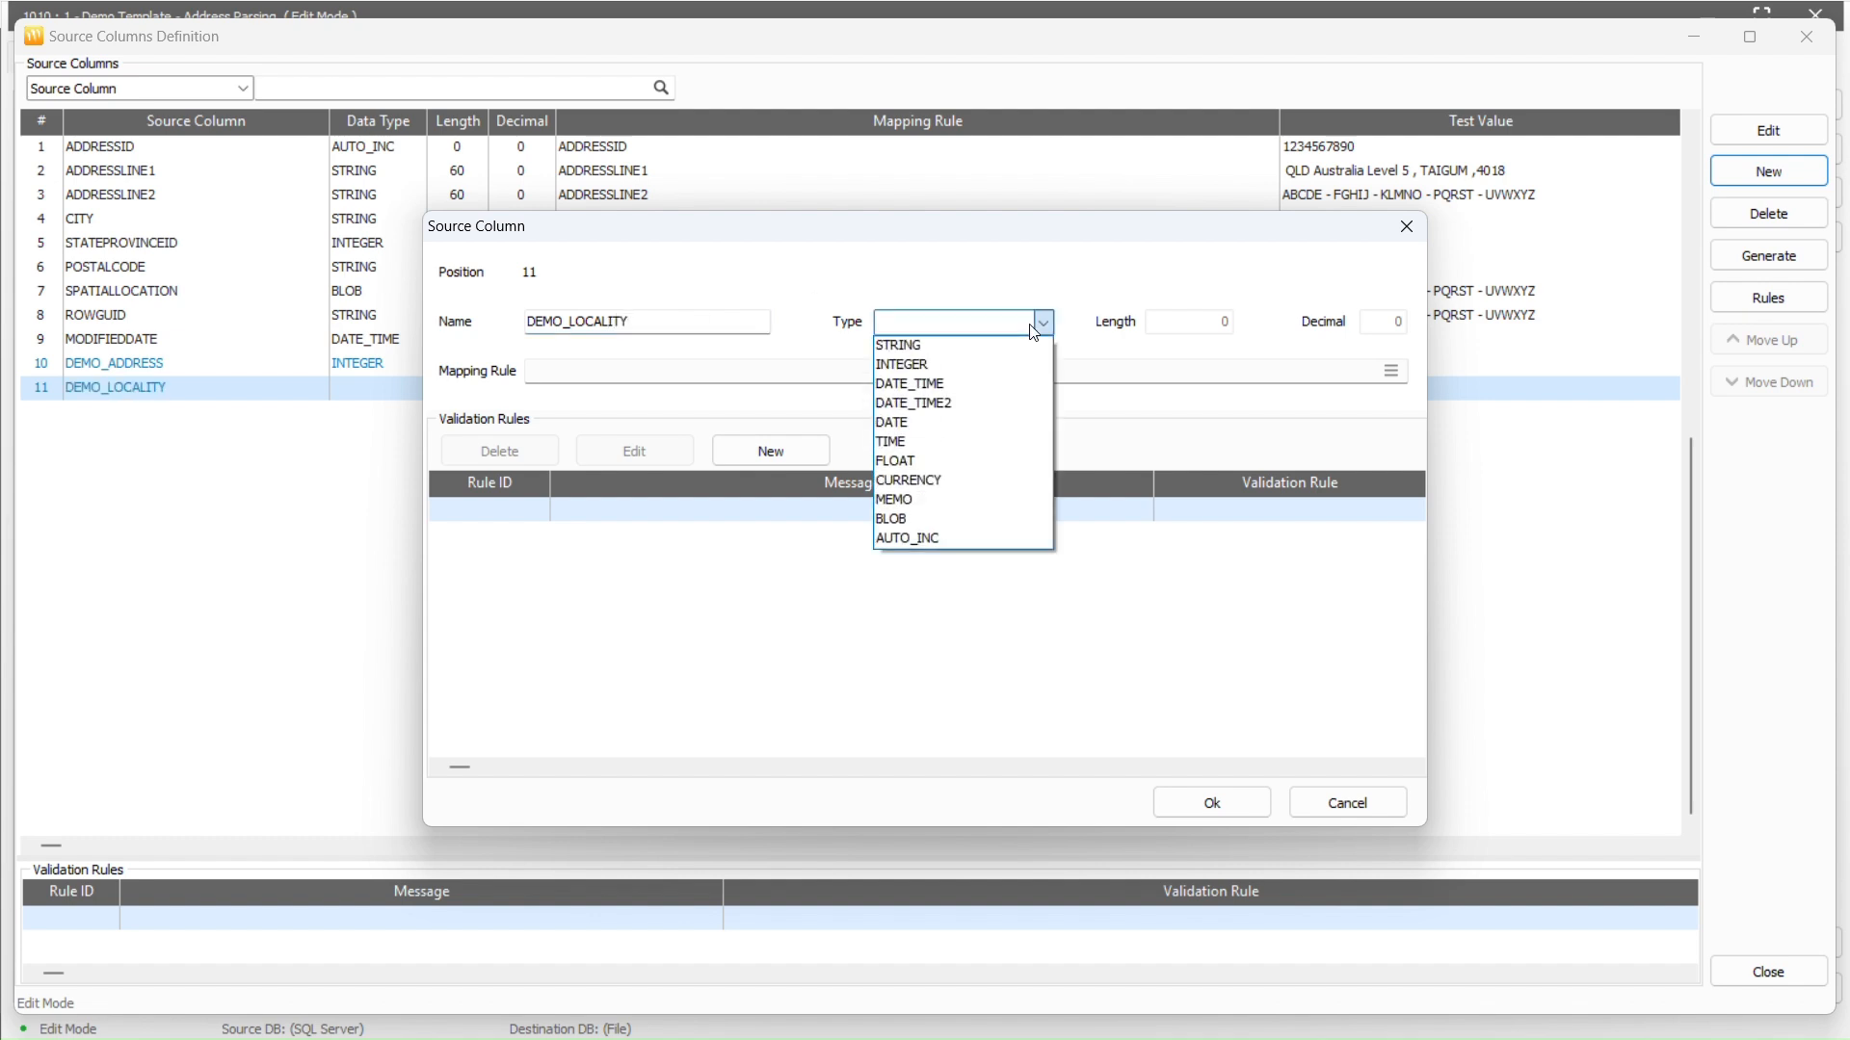
pyautogui.click(1040, 364)
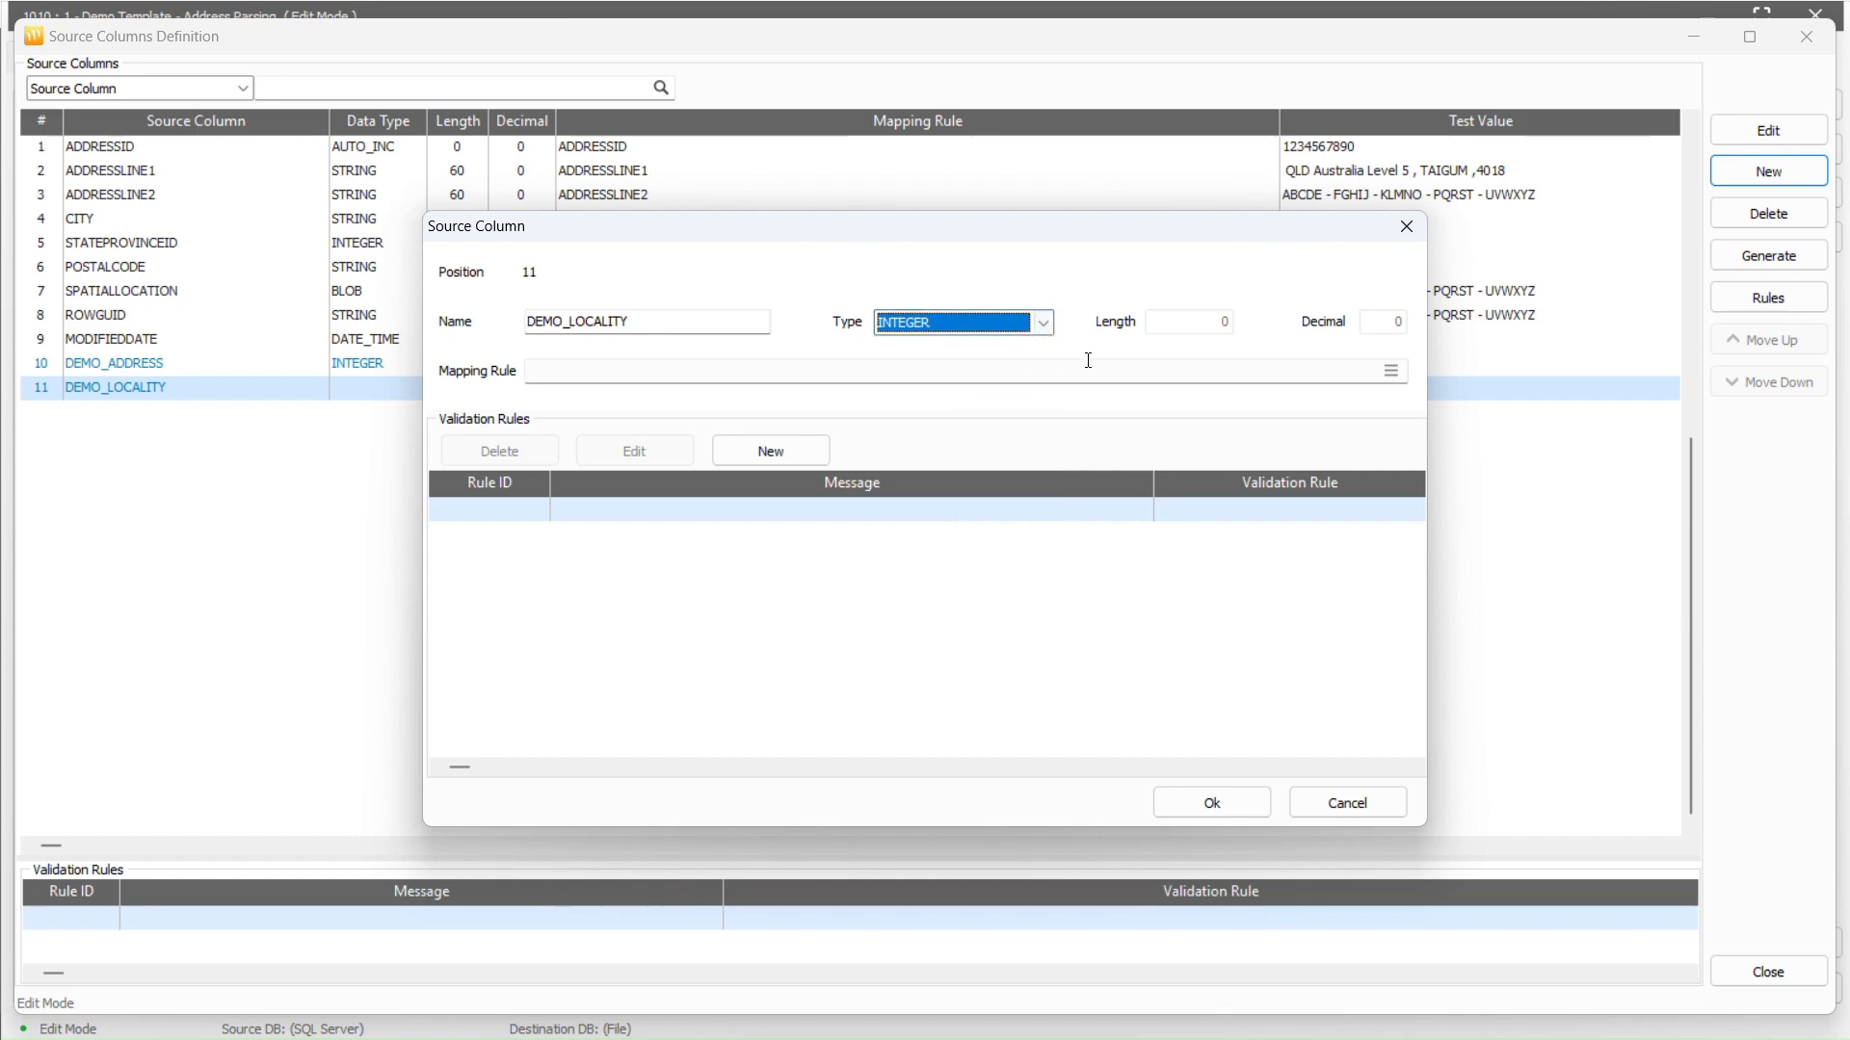
pyautogui.click(1390, 371)
pyautogui.click(1785, 622)
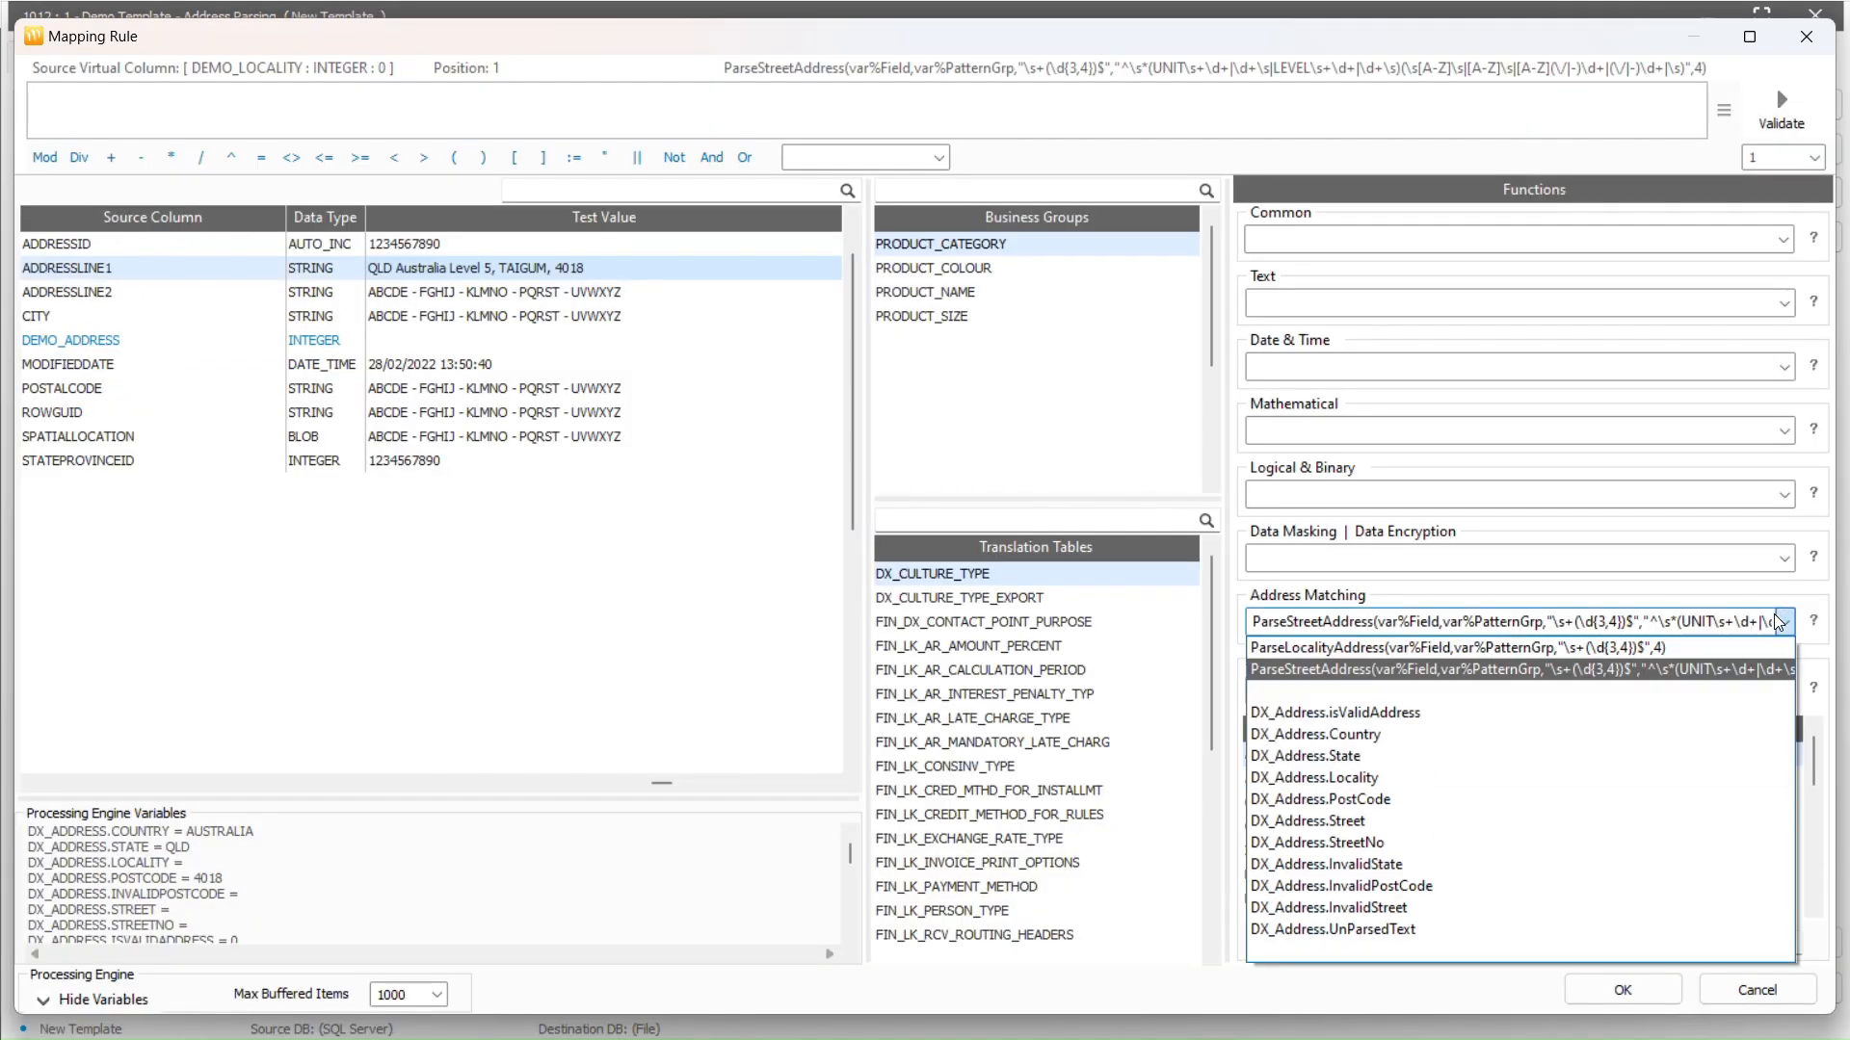
# Insert the ParseLocalityAddress expression as DEMO_LOCALITY's rule and validate it
pyautogui.click(1693, 649)
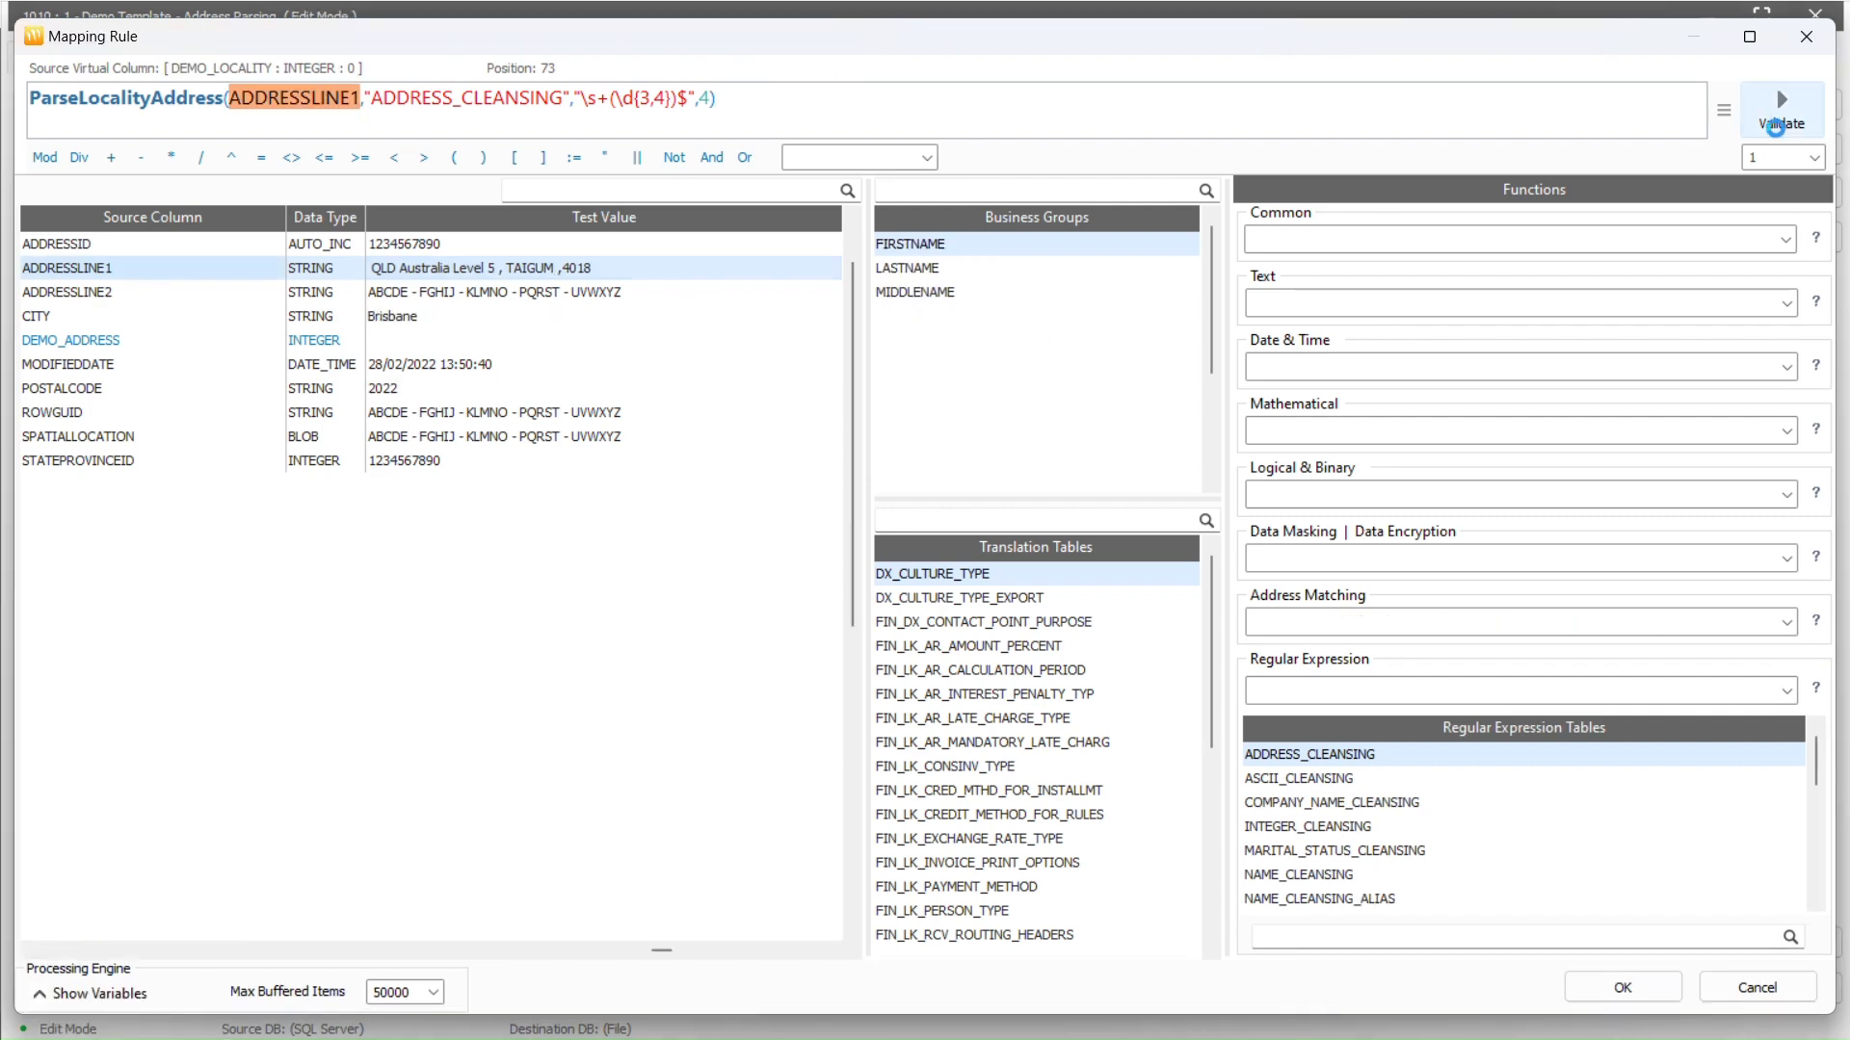
pyautogui.click(1780, 121)
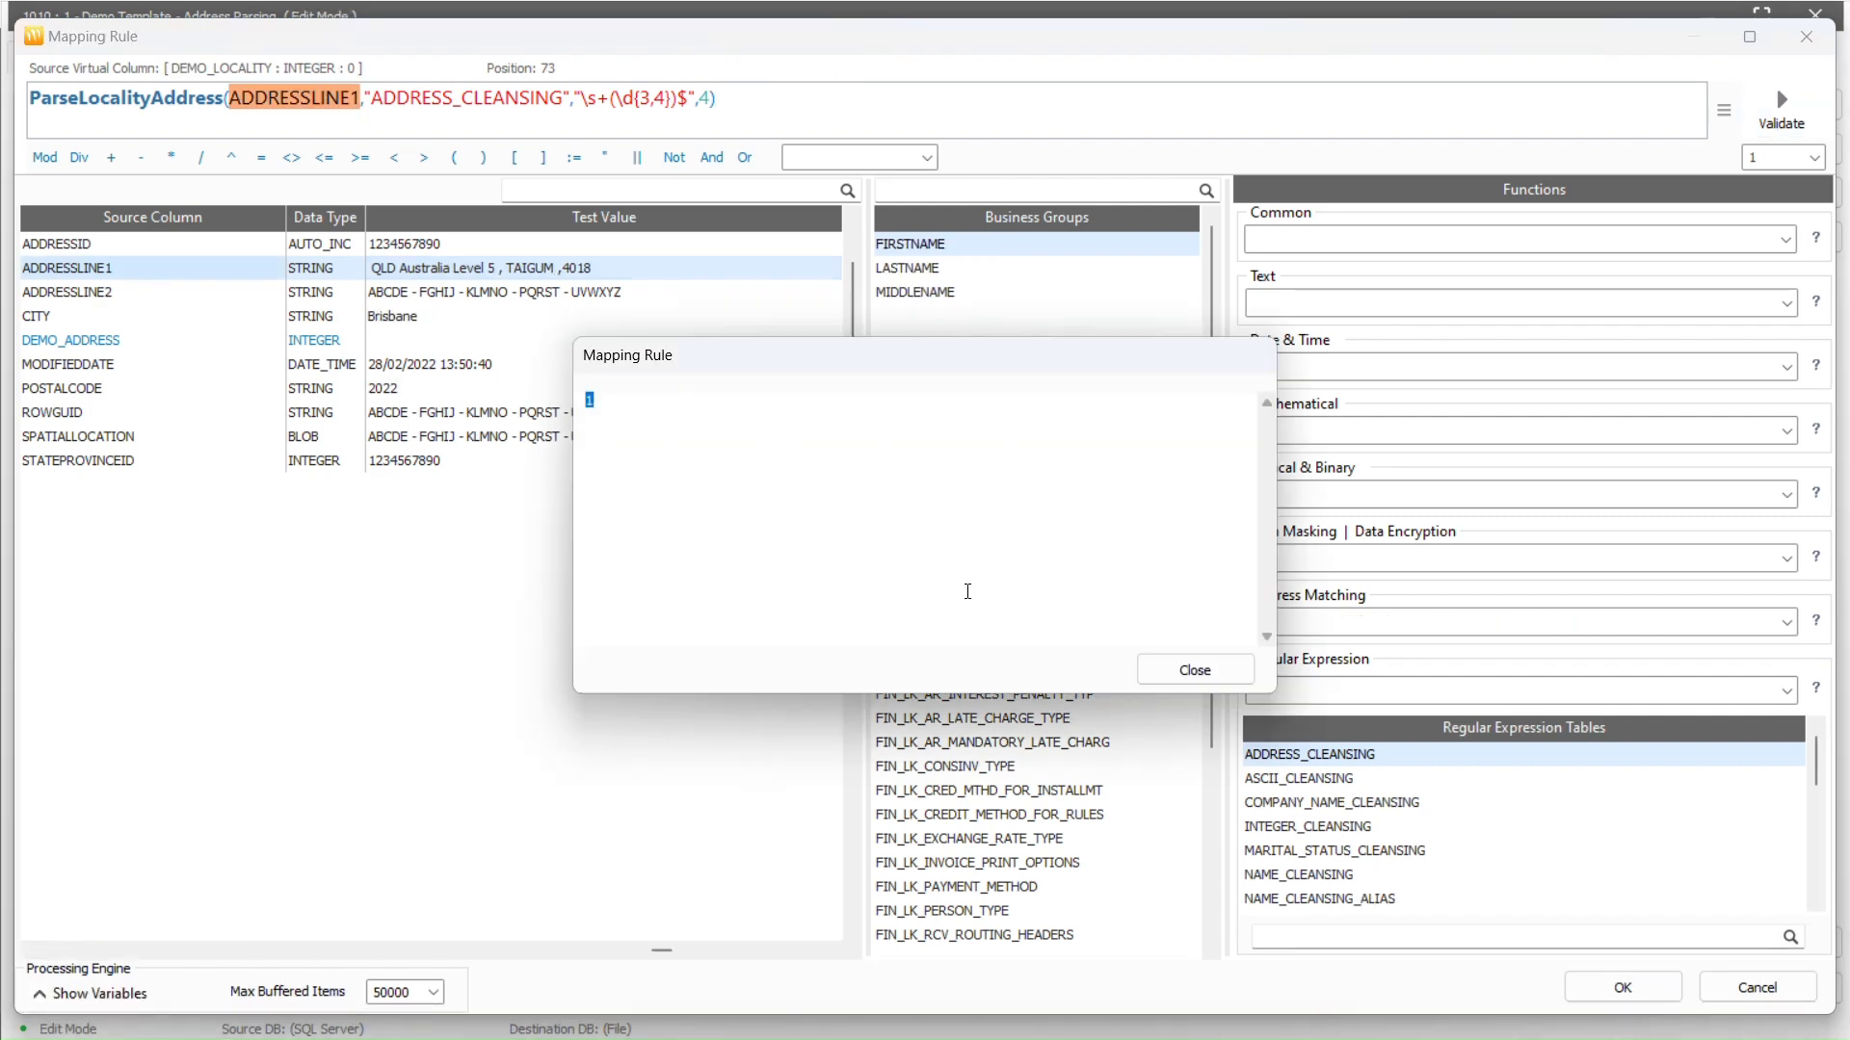
pyautogui.click(1197, 674)
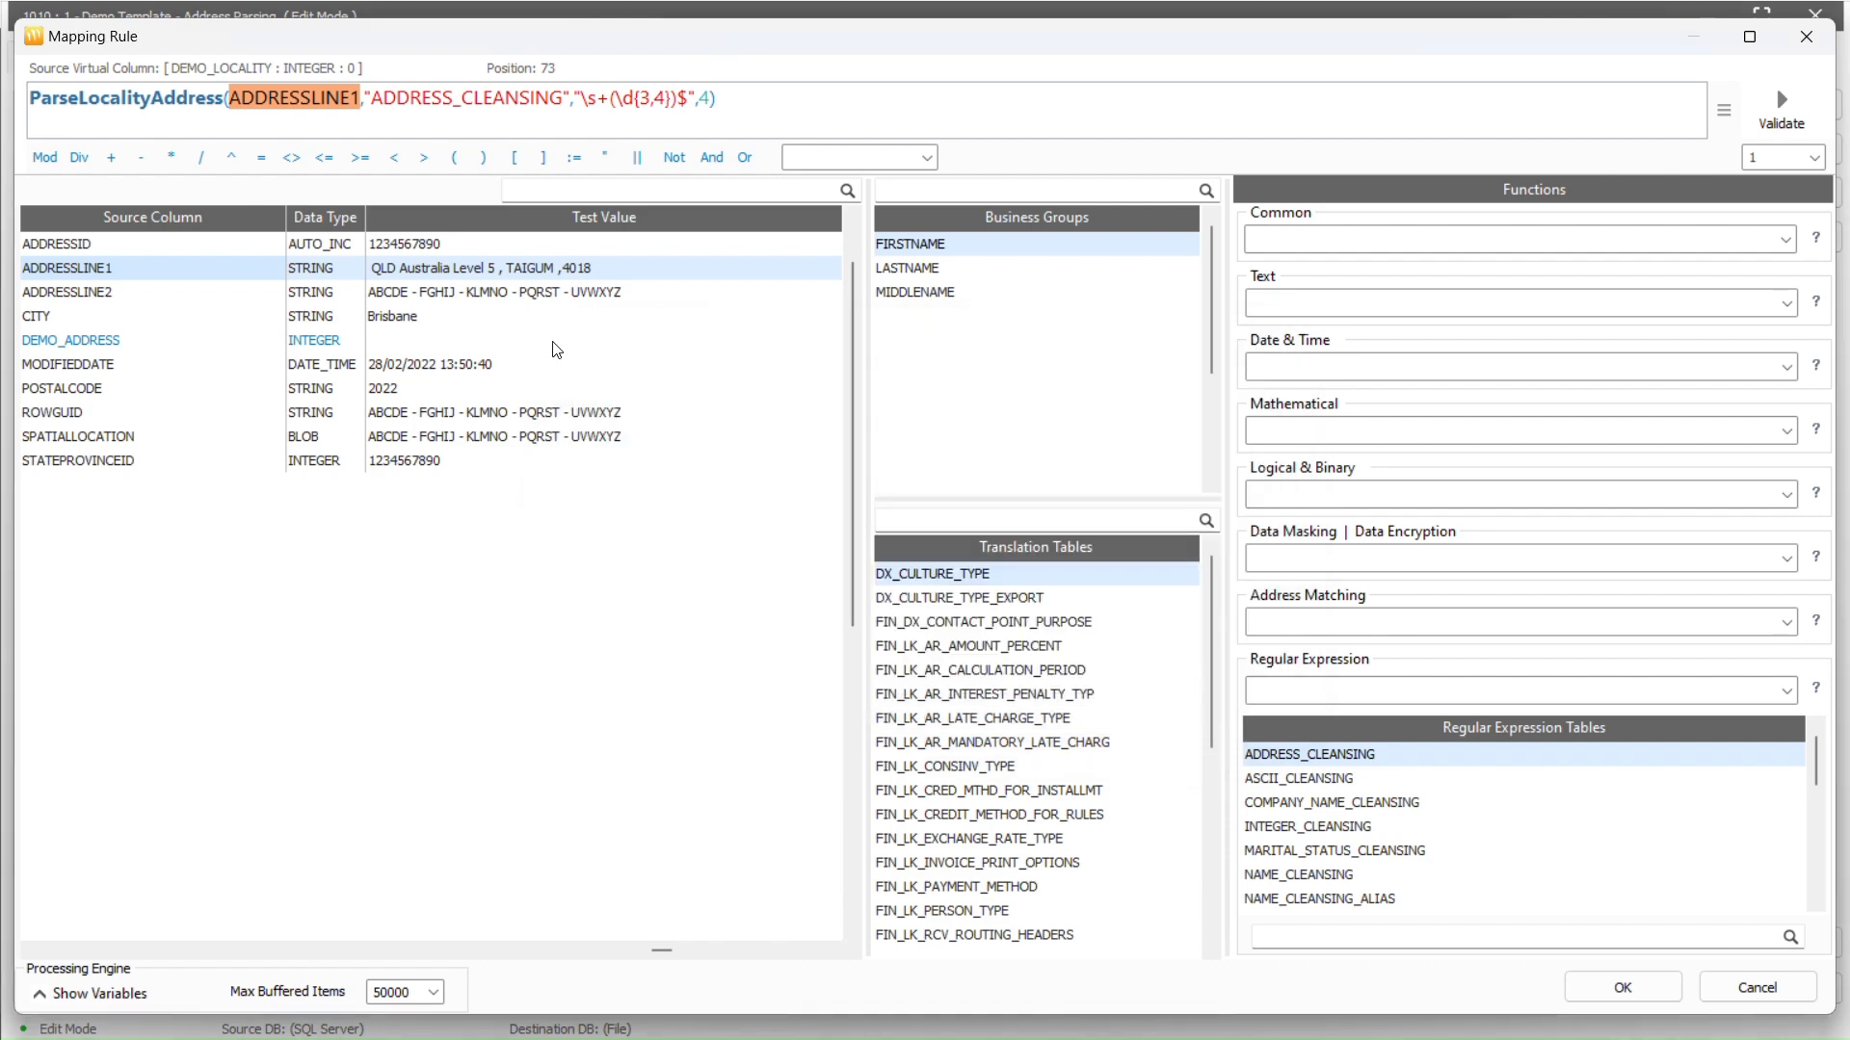
# Change the ADDRESSLINE1 test value, replacing TAIGUM with North Sydney
pyautogui.click(77, 990)
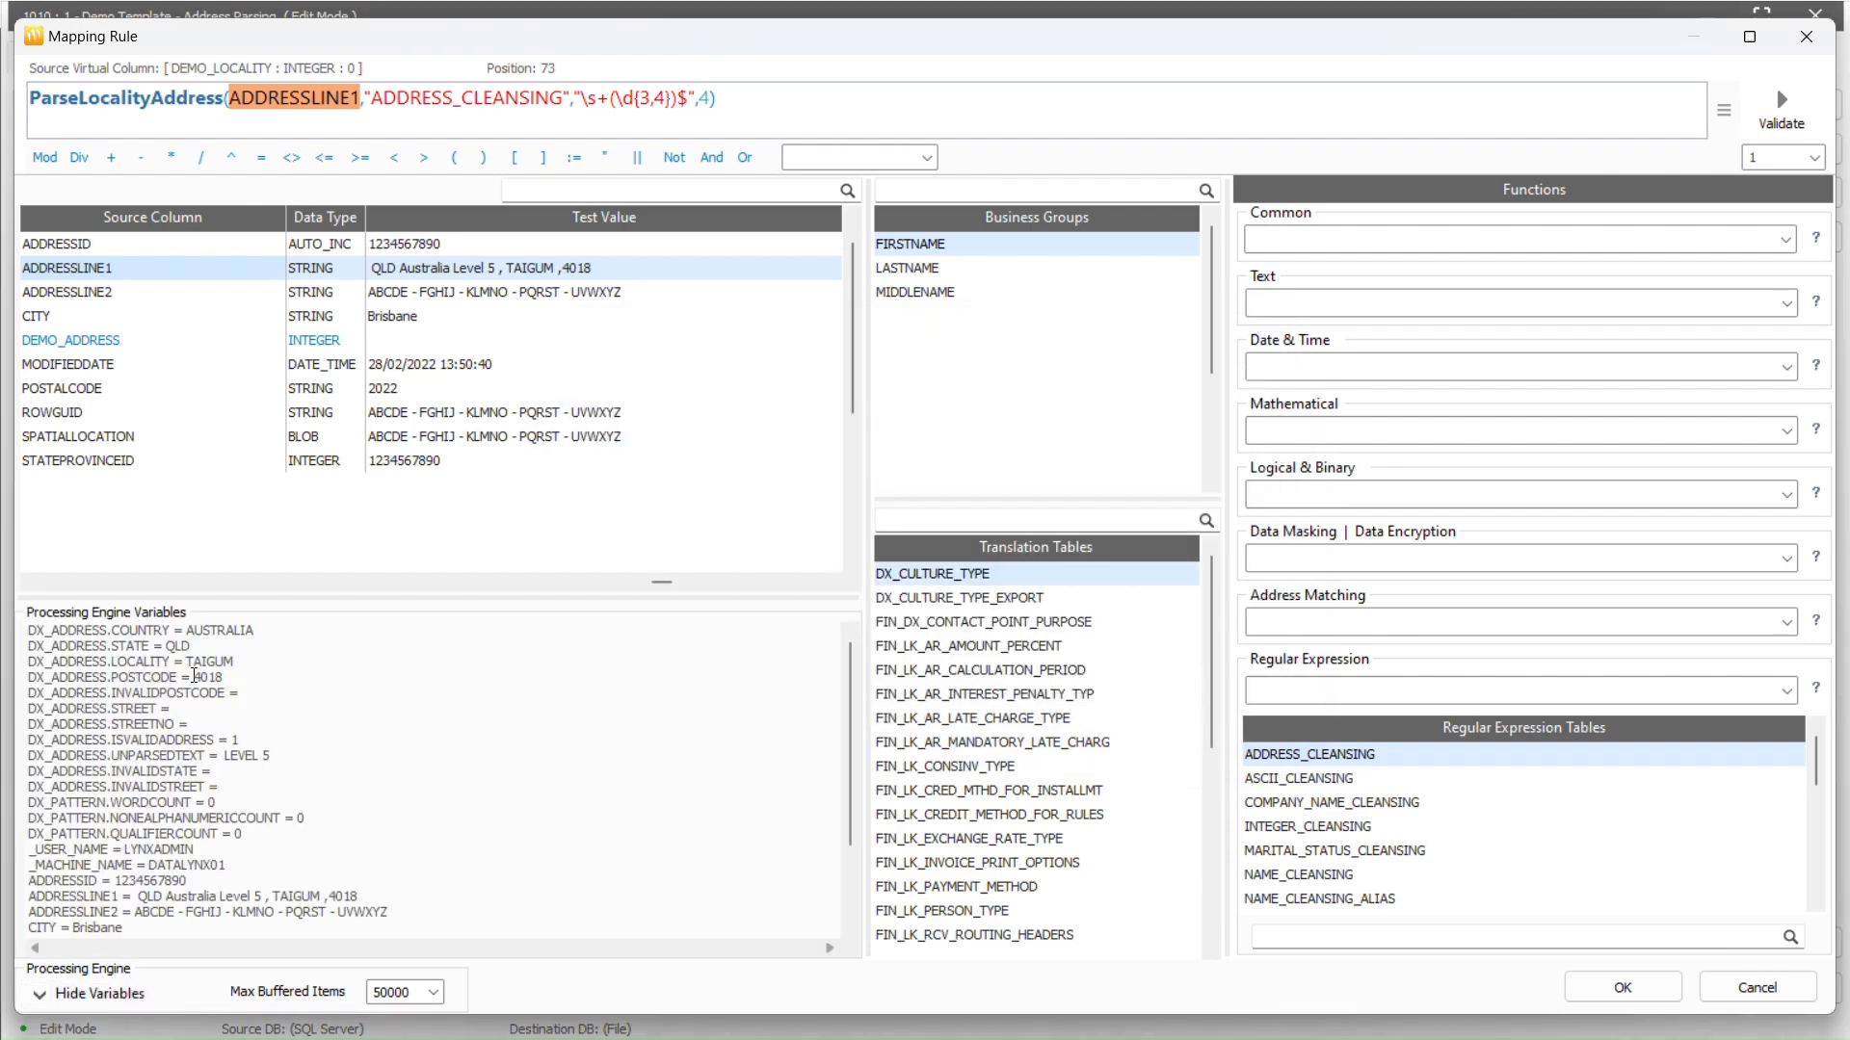
pyautogui.rightClick(472, 271)
pyautogui.click(540, 282)
pyautogui.doubleClick(751, 337)
pyautogui.write('North')
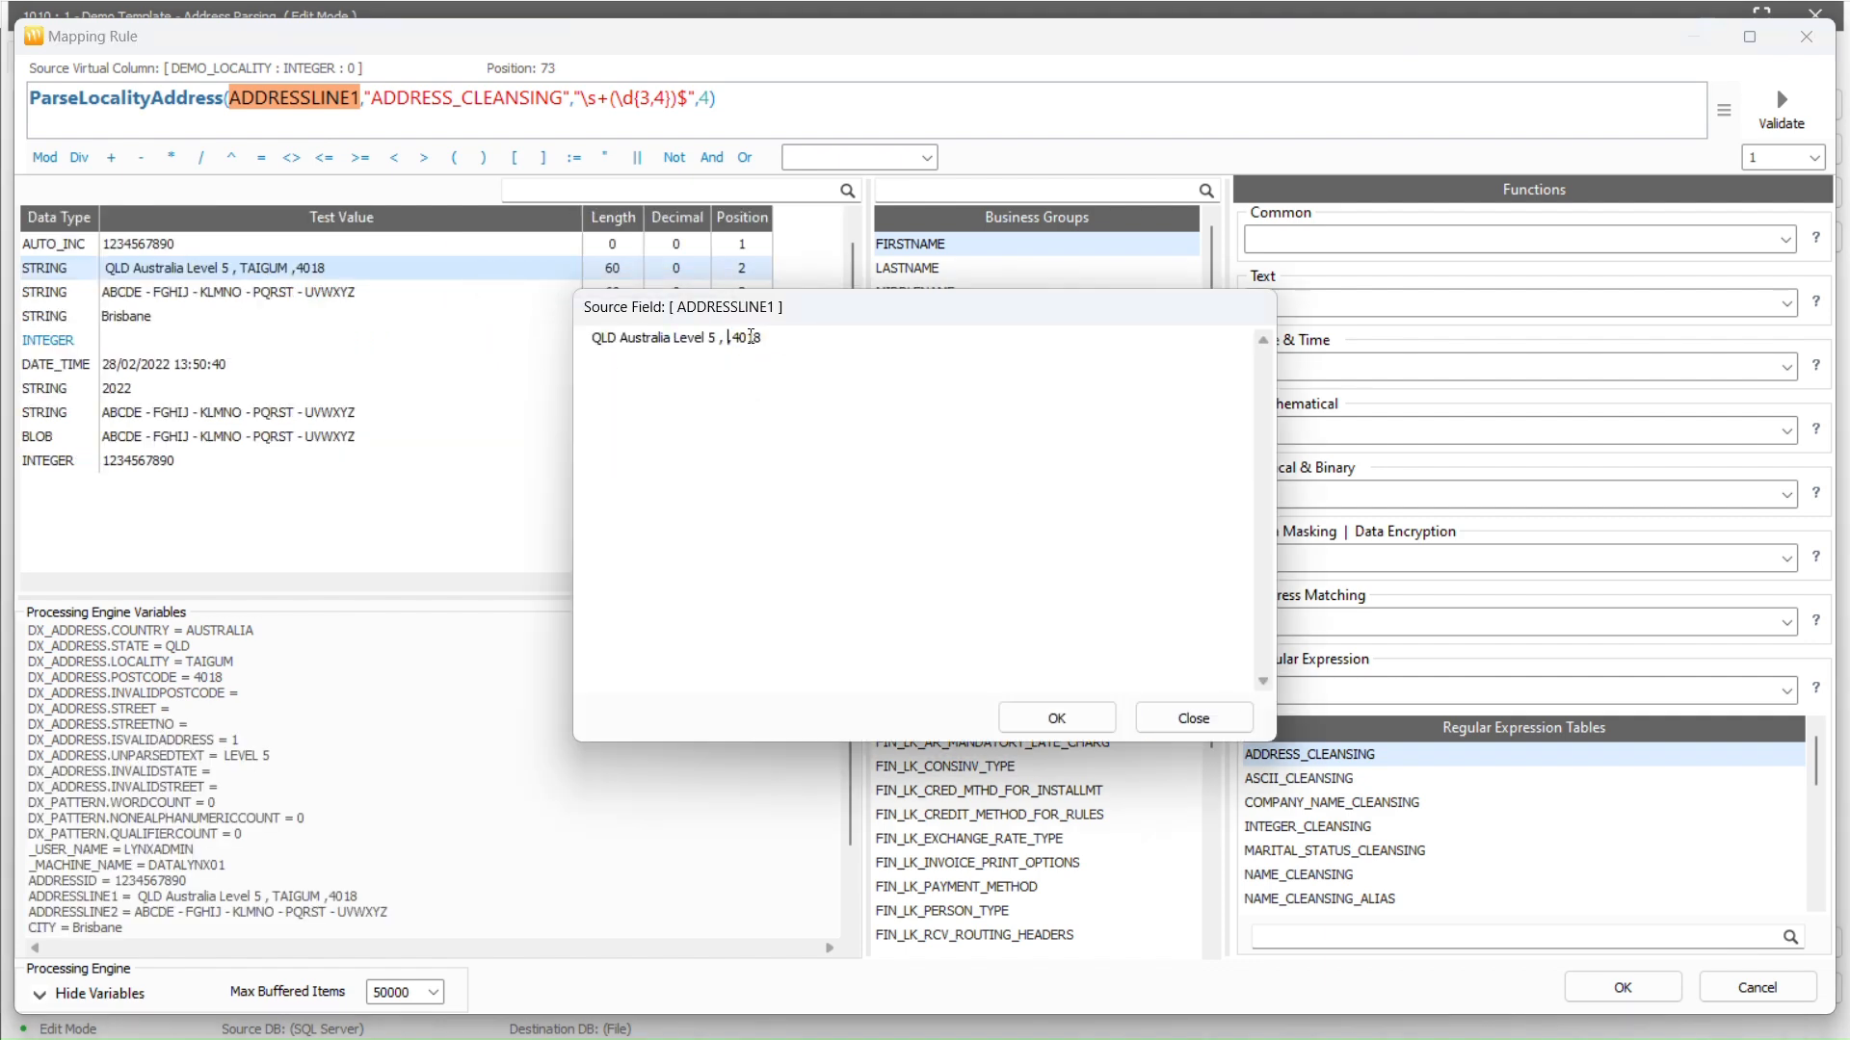
pyautogui.write(' Sydney')
pyautogui.click(1062, 717)
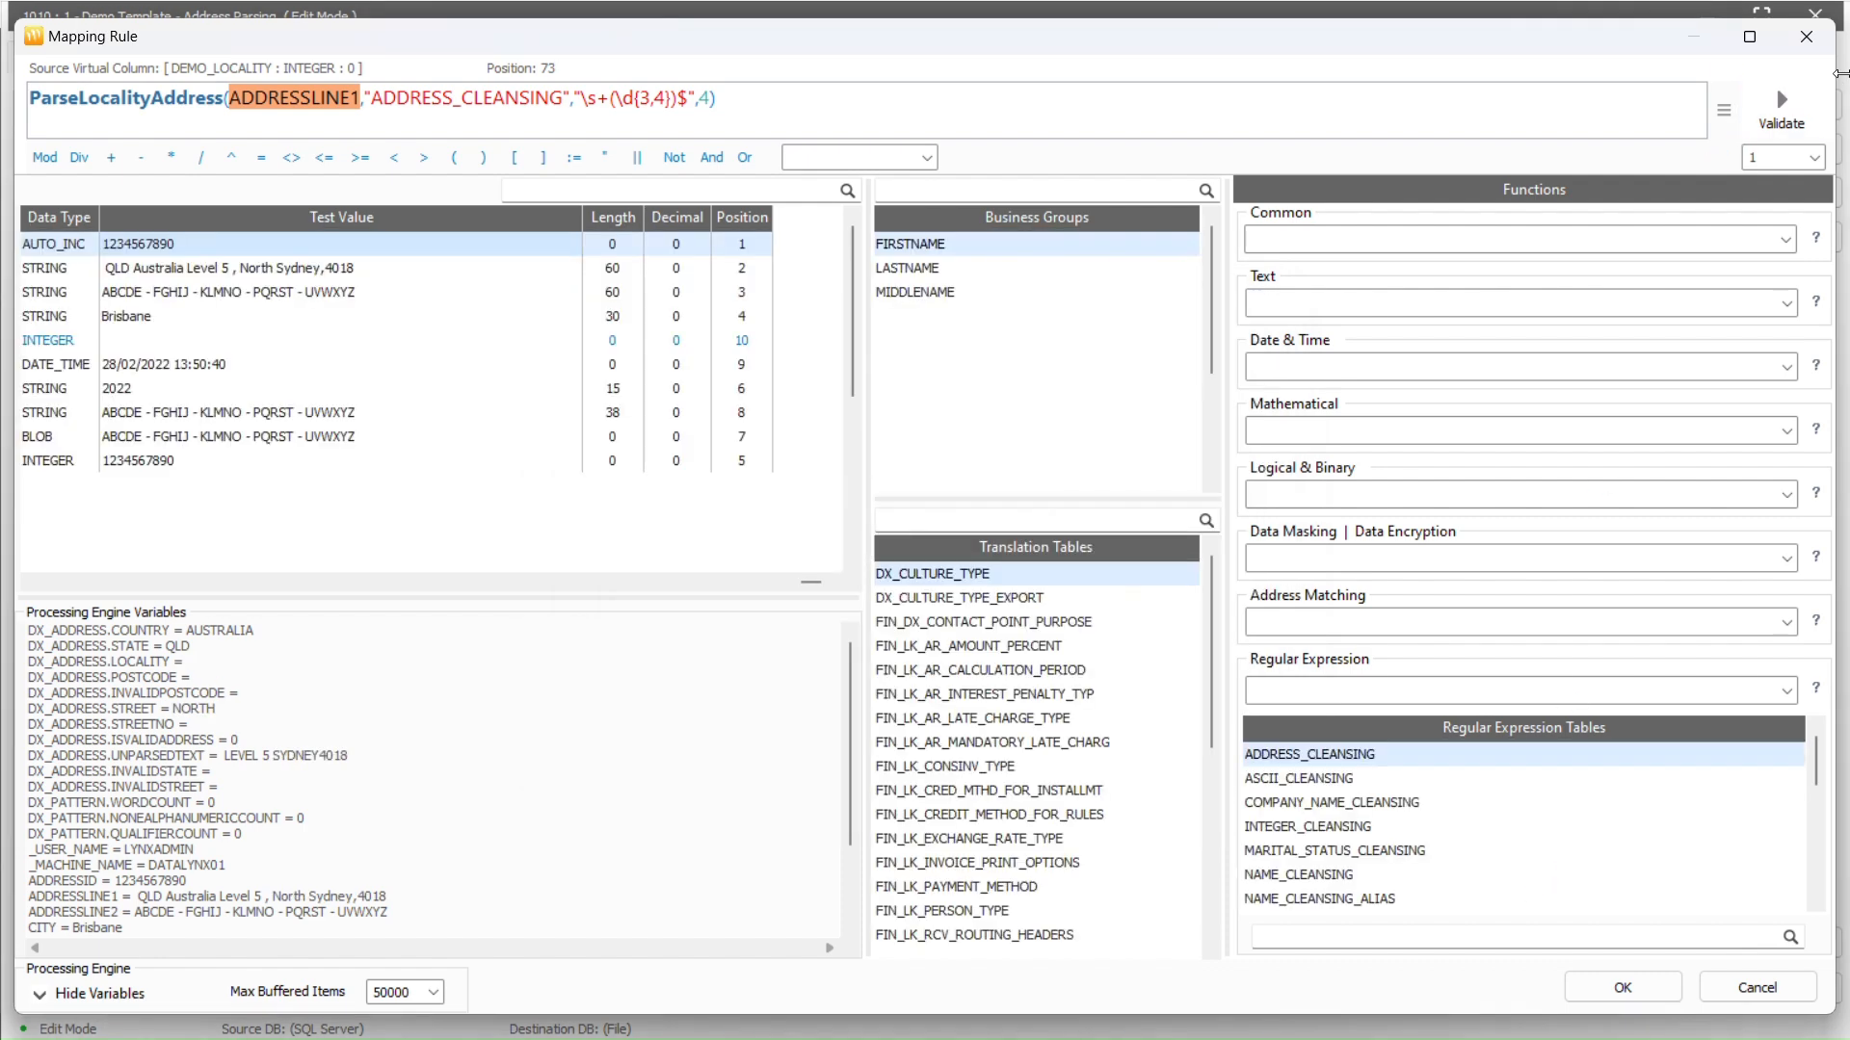
# Re-validate the locality rule against the North Sydney address and accept it
pyautogui.click(1765, 117)
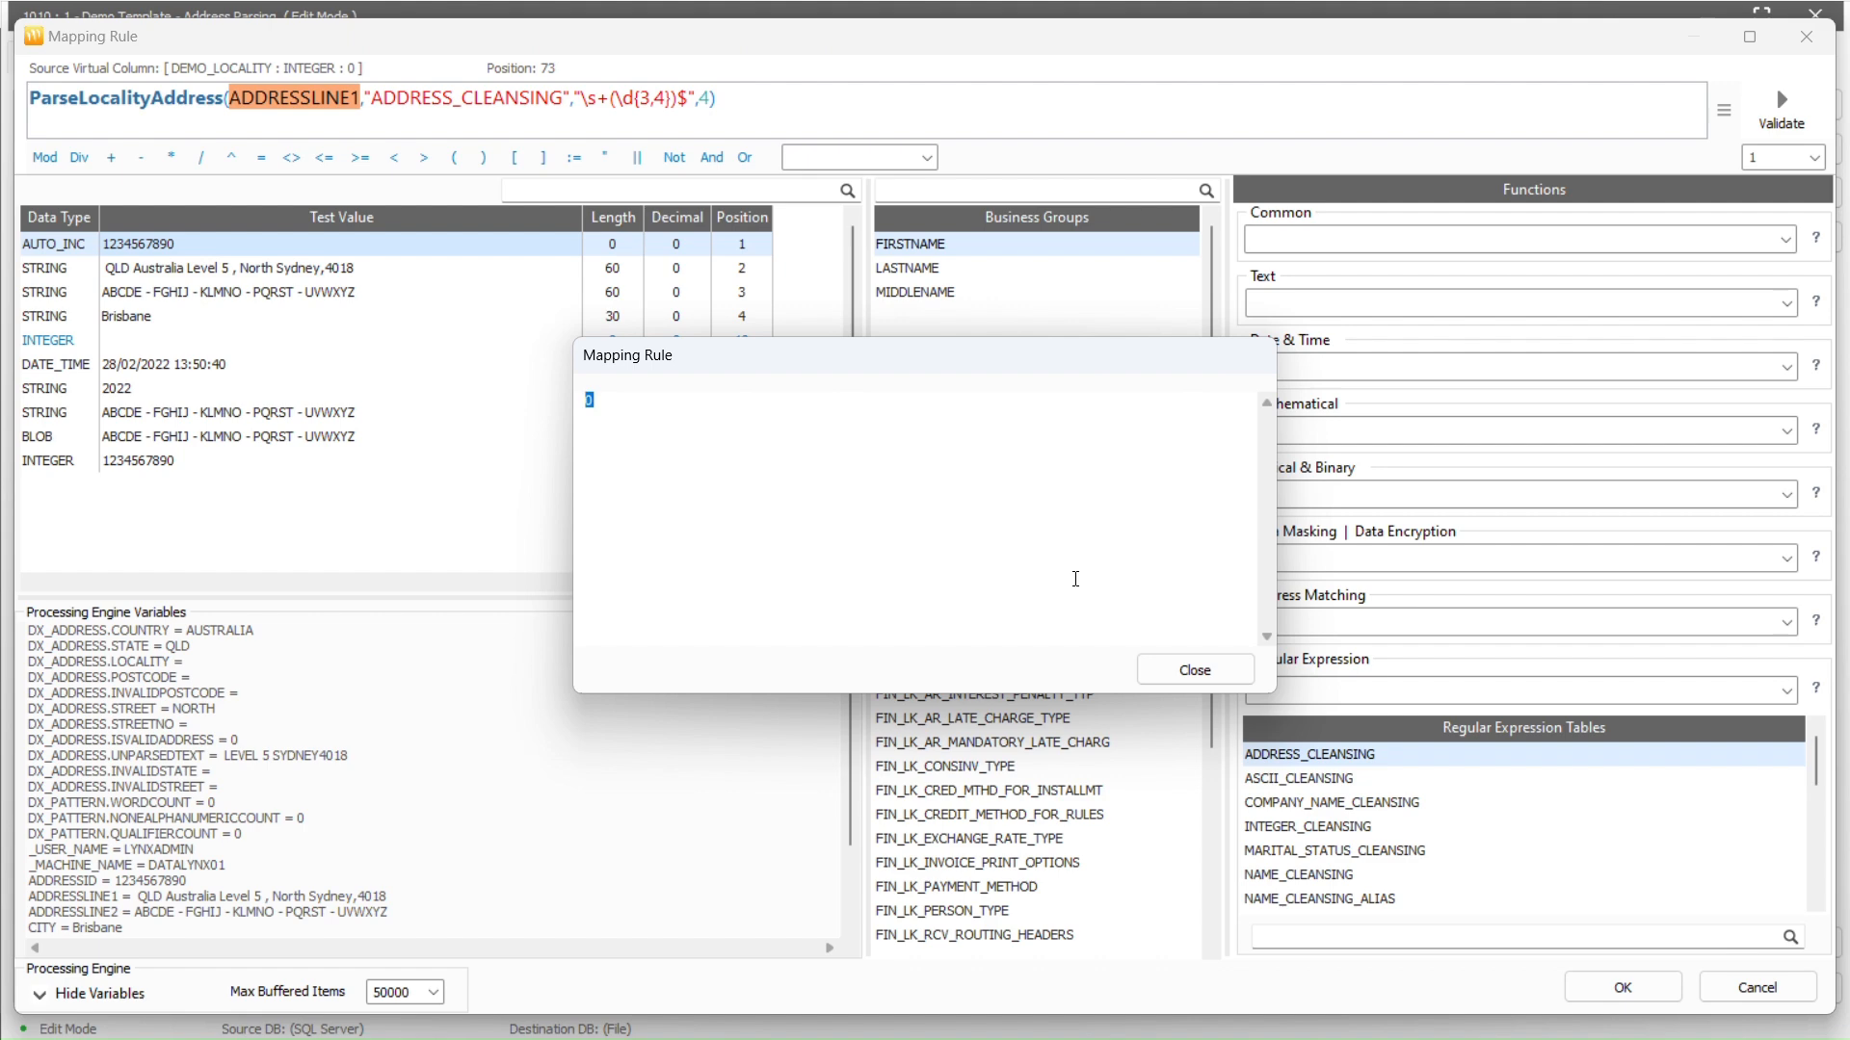
pyautogui.click(1193, 670)
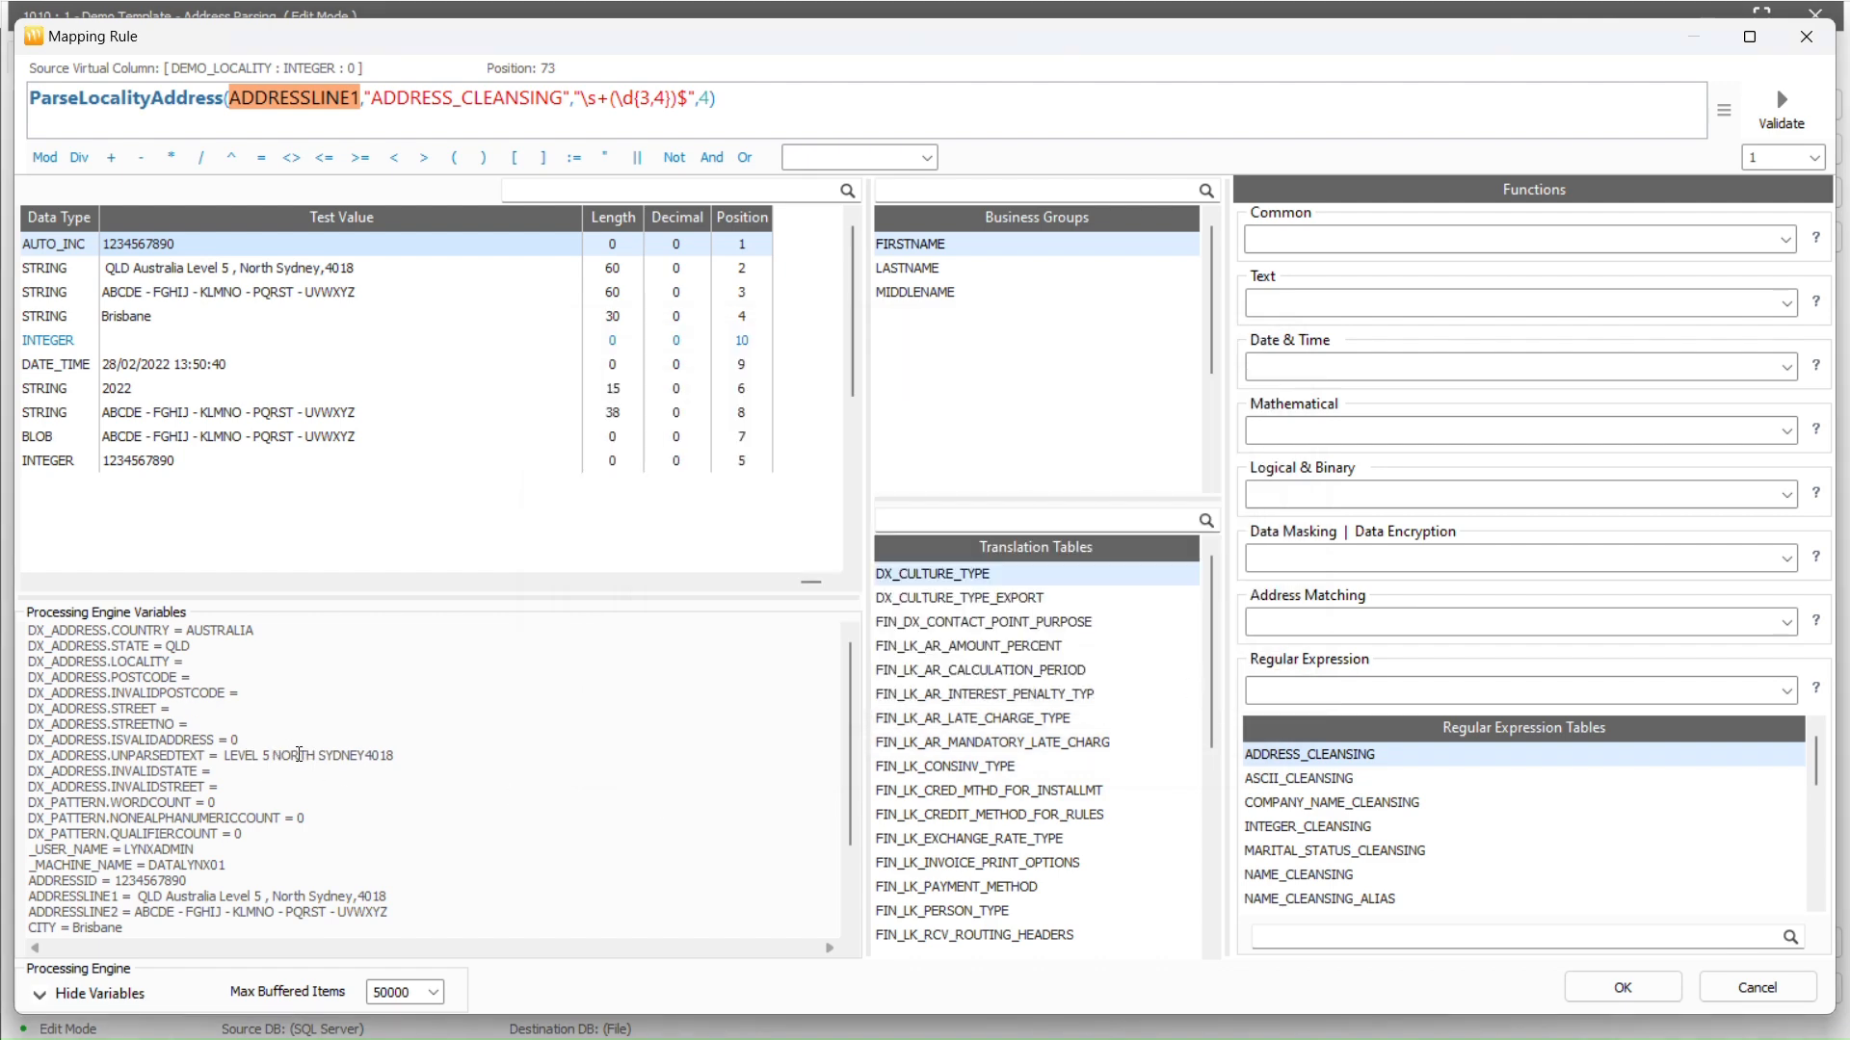
pyautogui.moveTo(273, 756); pyautogui.dragTo(371, 756)
pyautogui.click(1586, 1000)
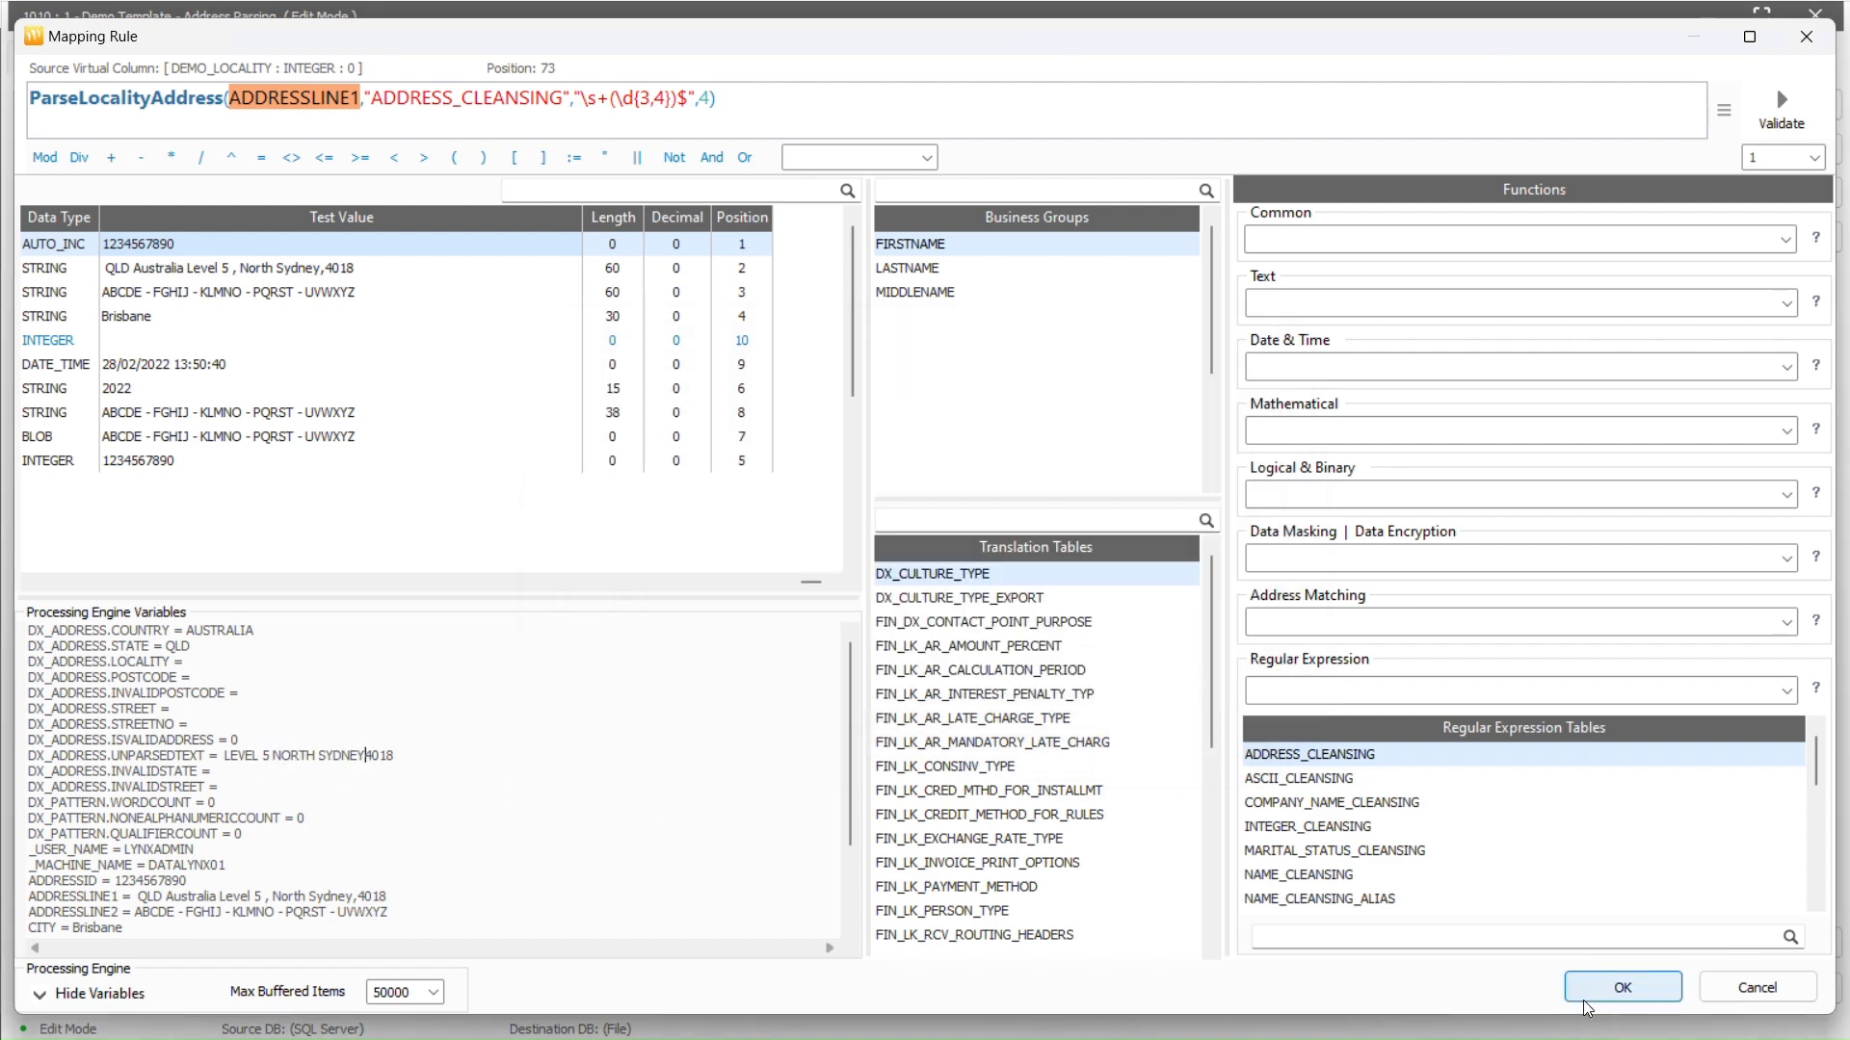
pyautogui.click(1582, 997)
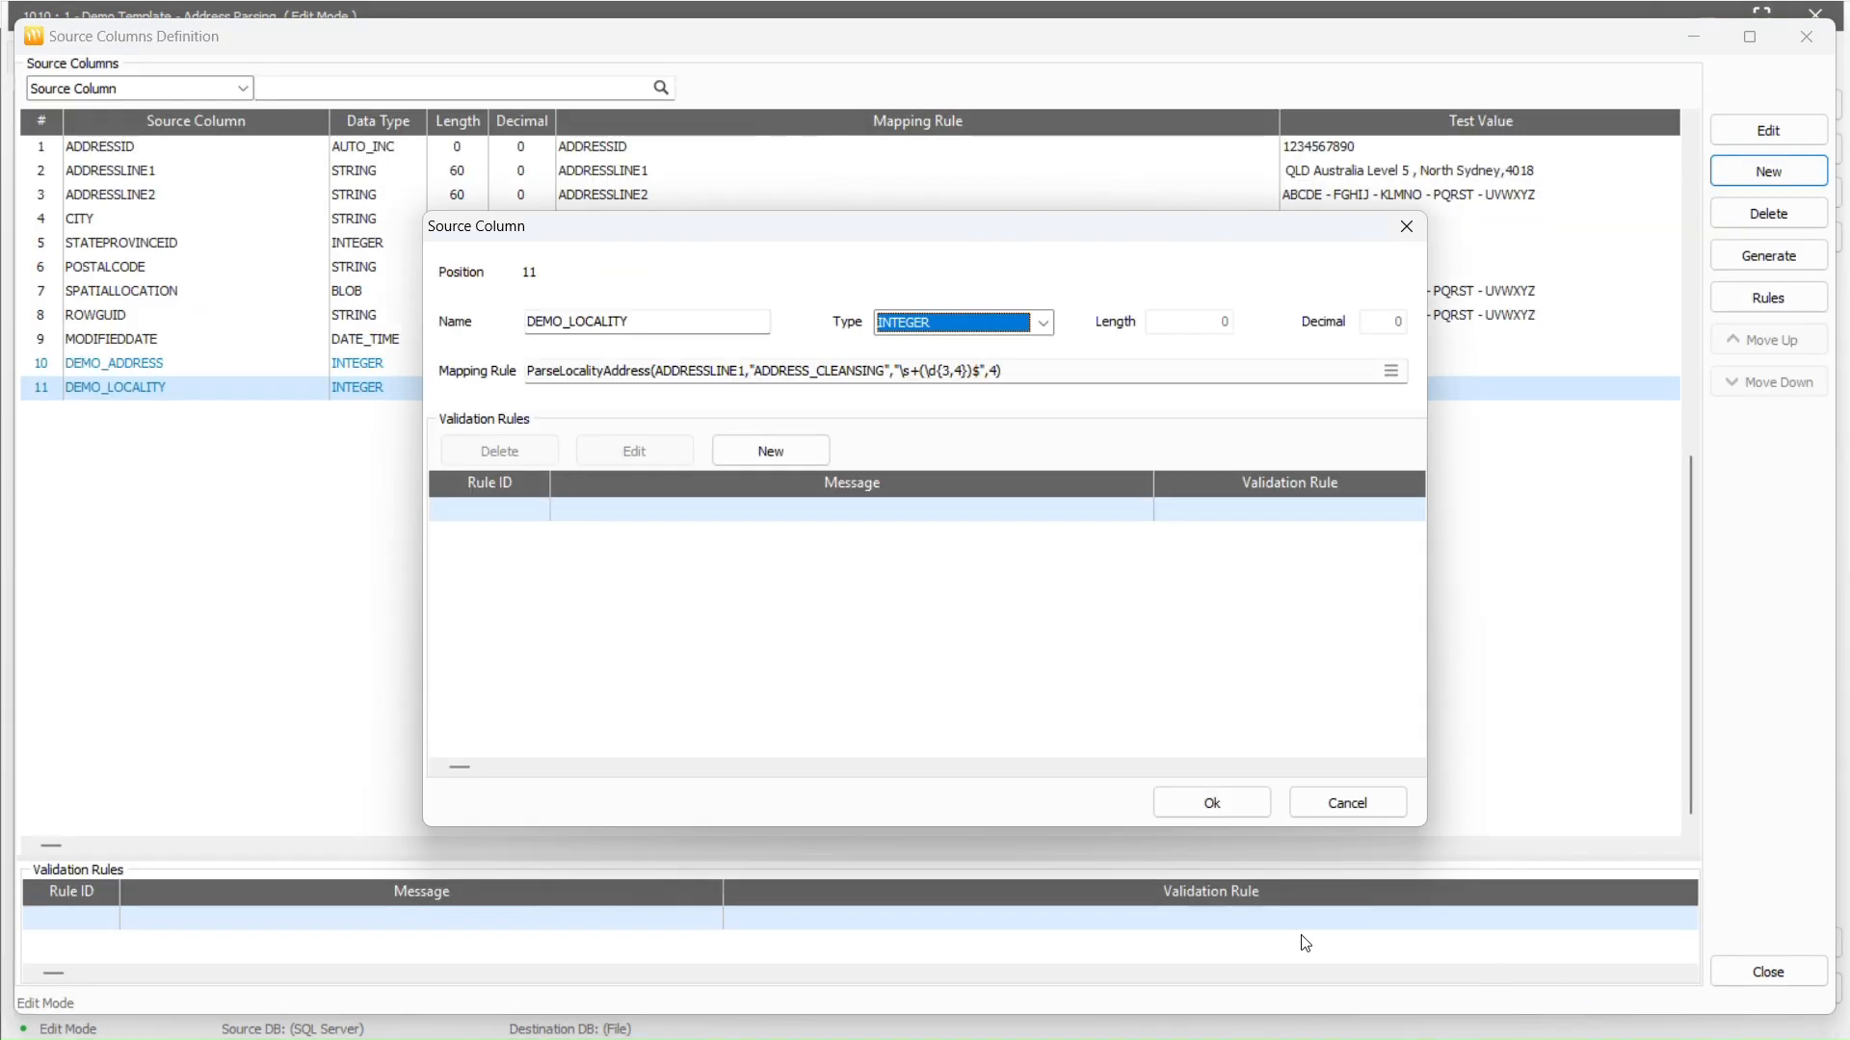
# Save DEMO_LOCALITY, then add Demo_Address_Line as a STRING column of length 100 and open its mapping rule
pyautogui.click(1181, 805)
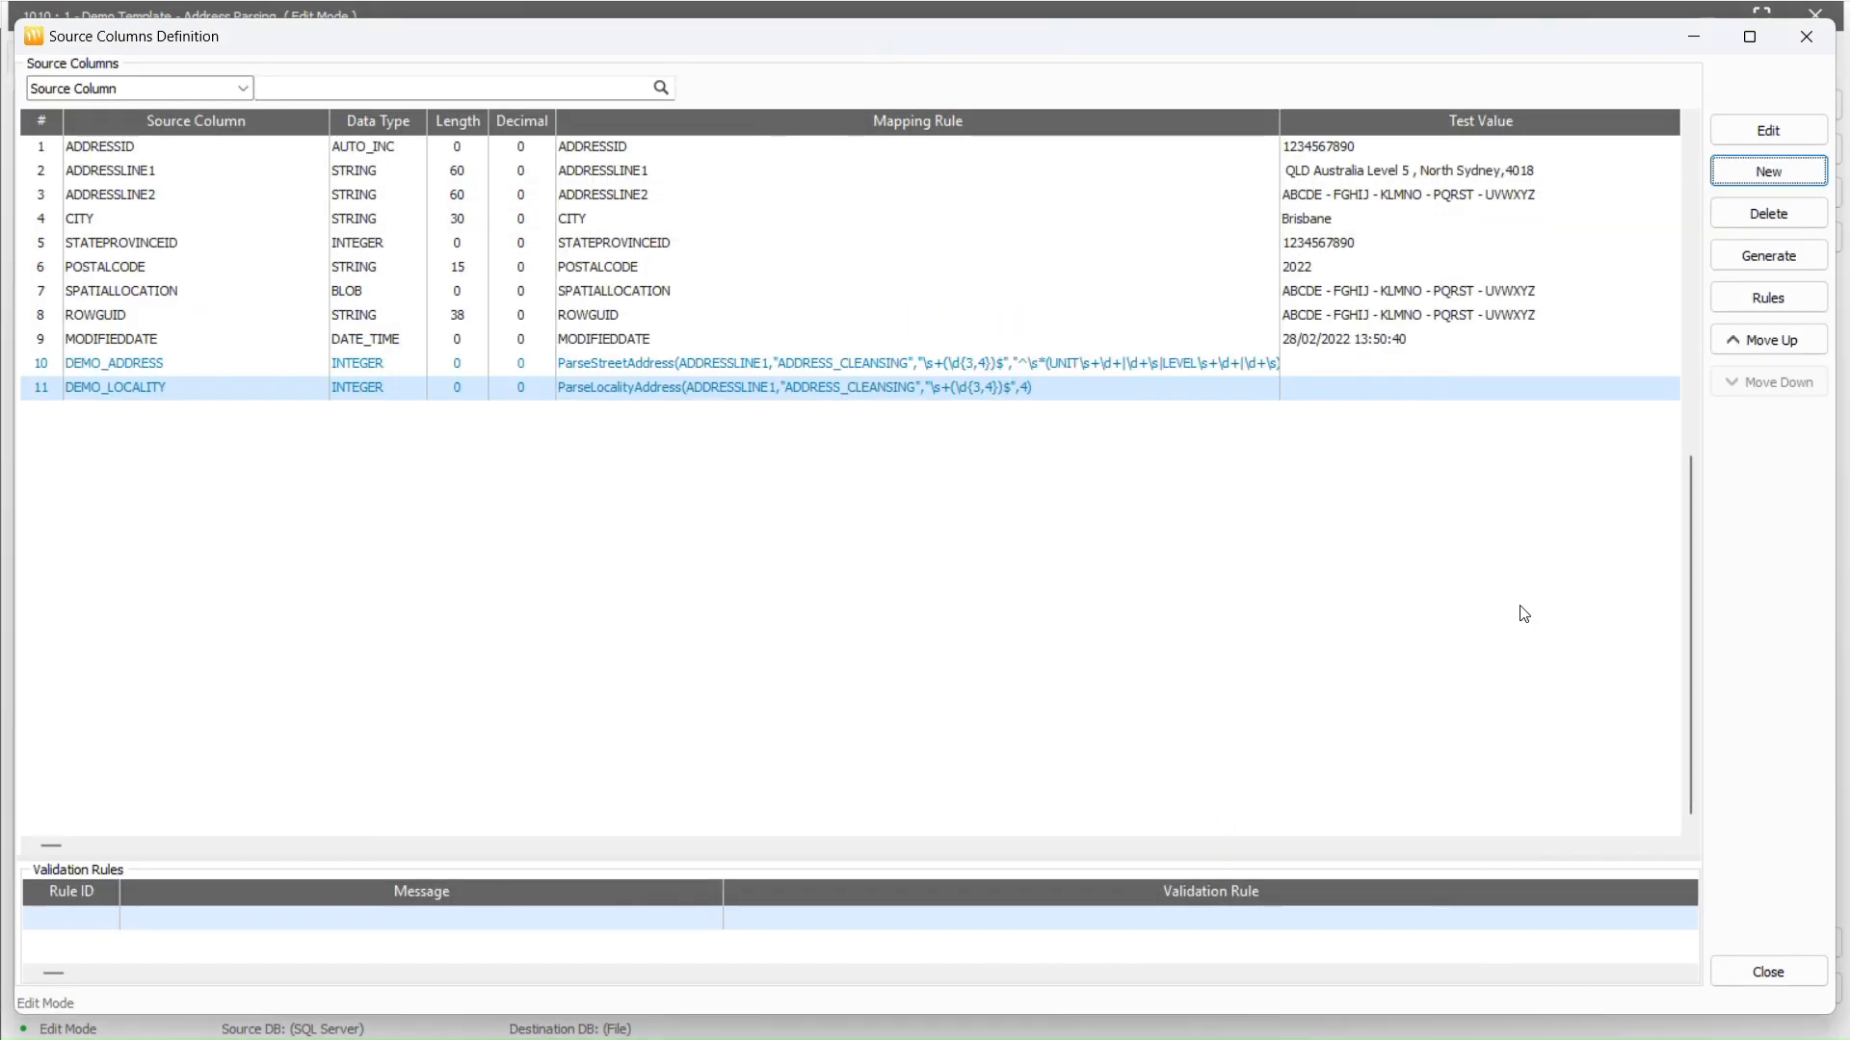
pyautogui.click(1768, 172)
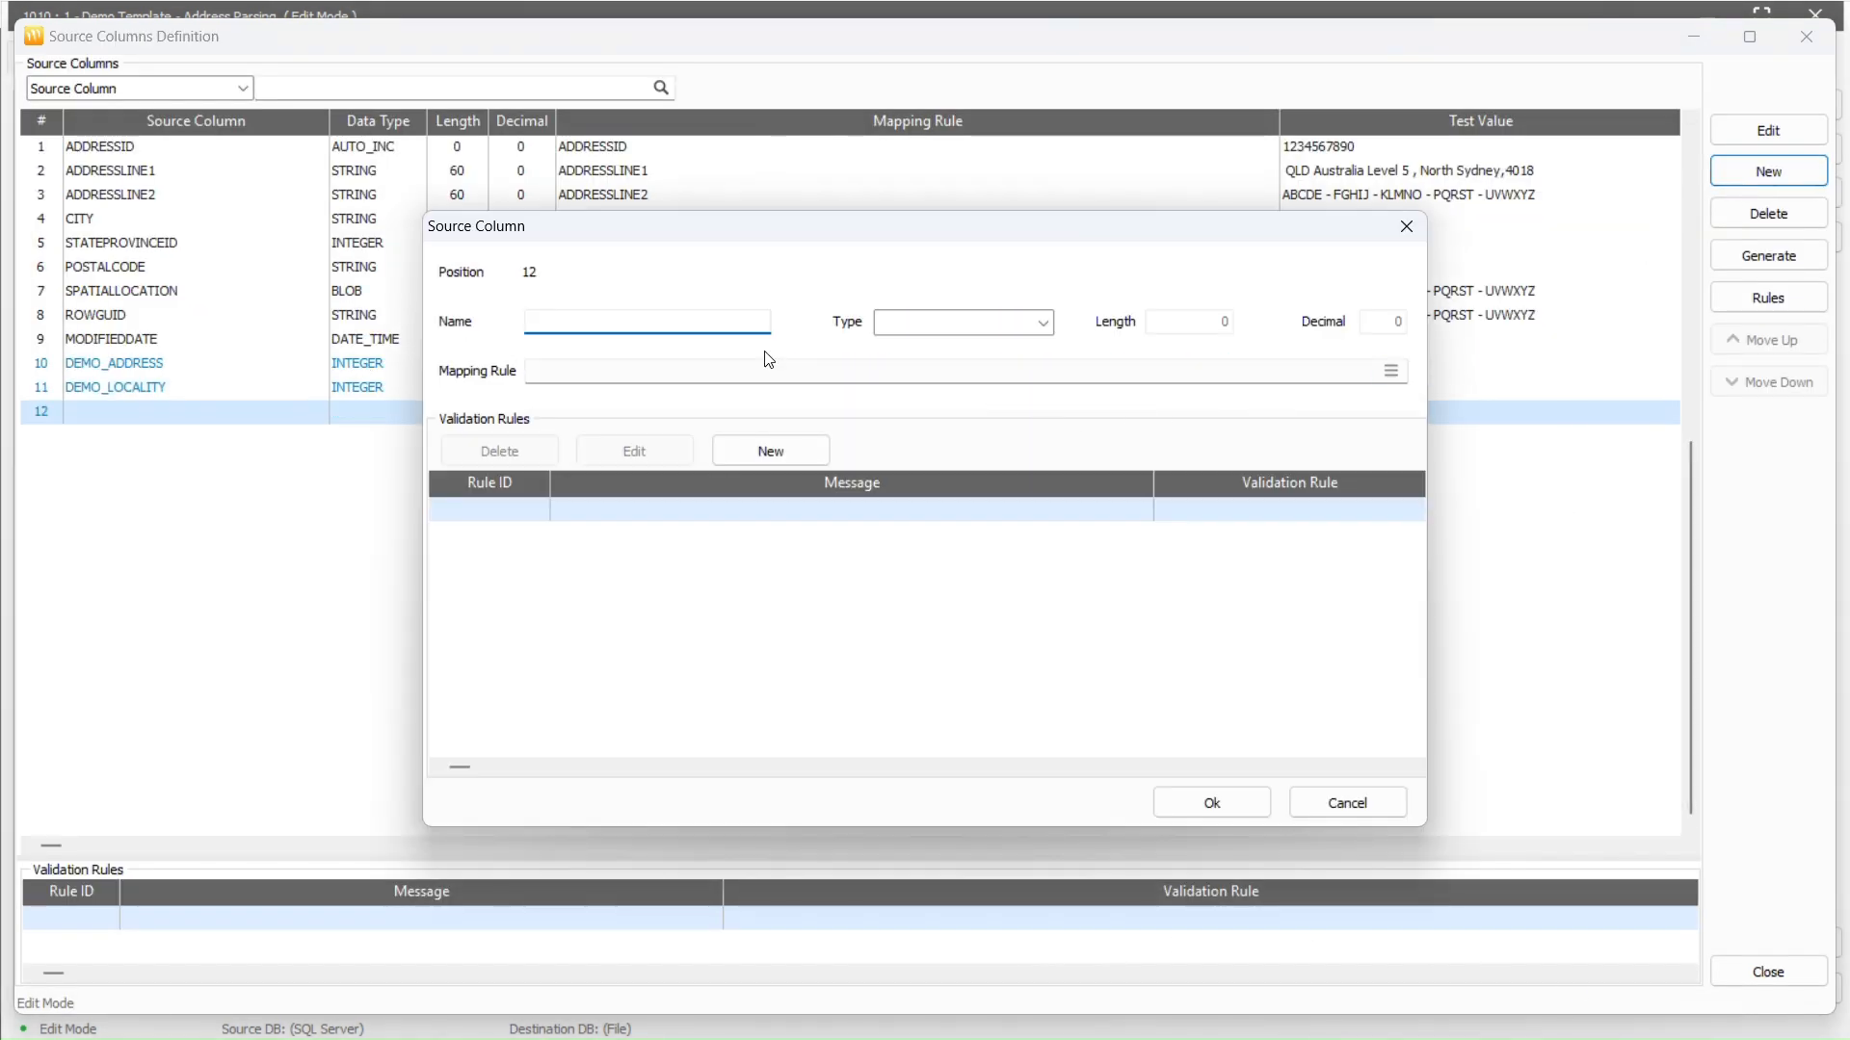
pyautogui.write('Demo_Address_Line')
pyautogui.click(1044, 324)
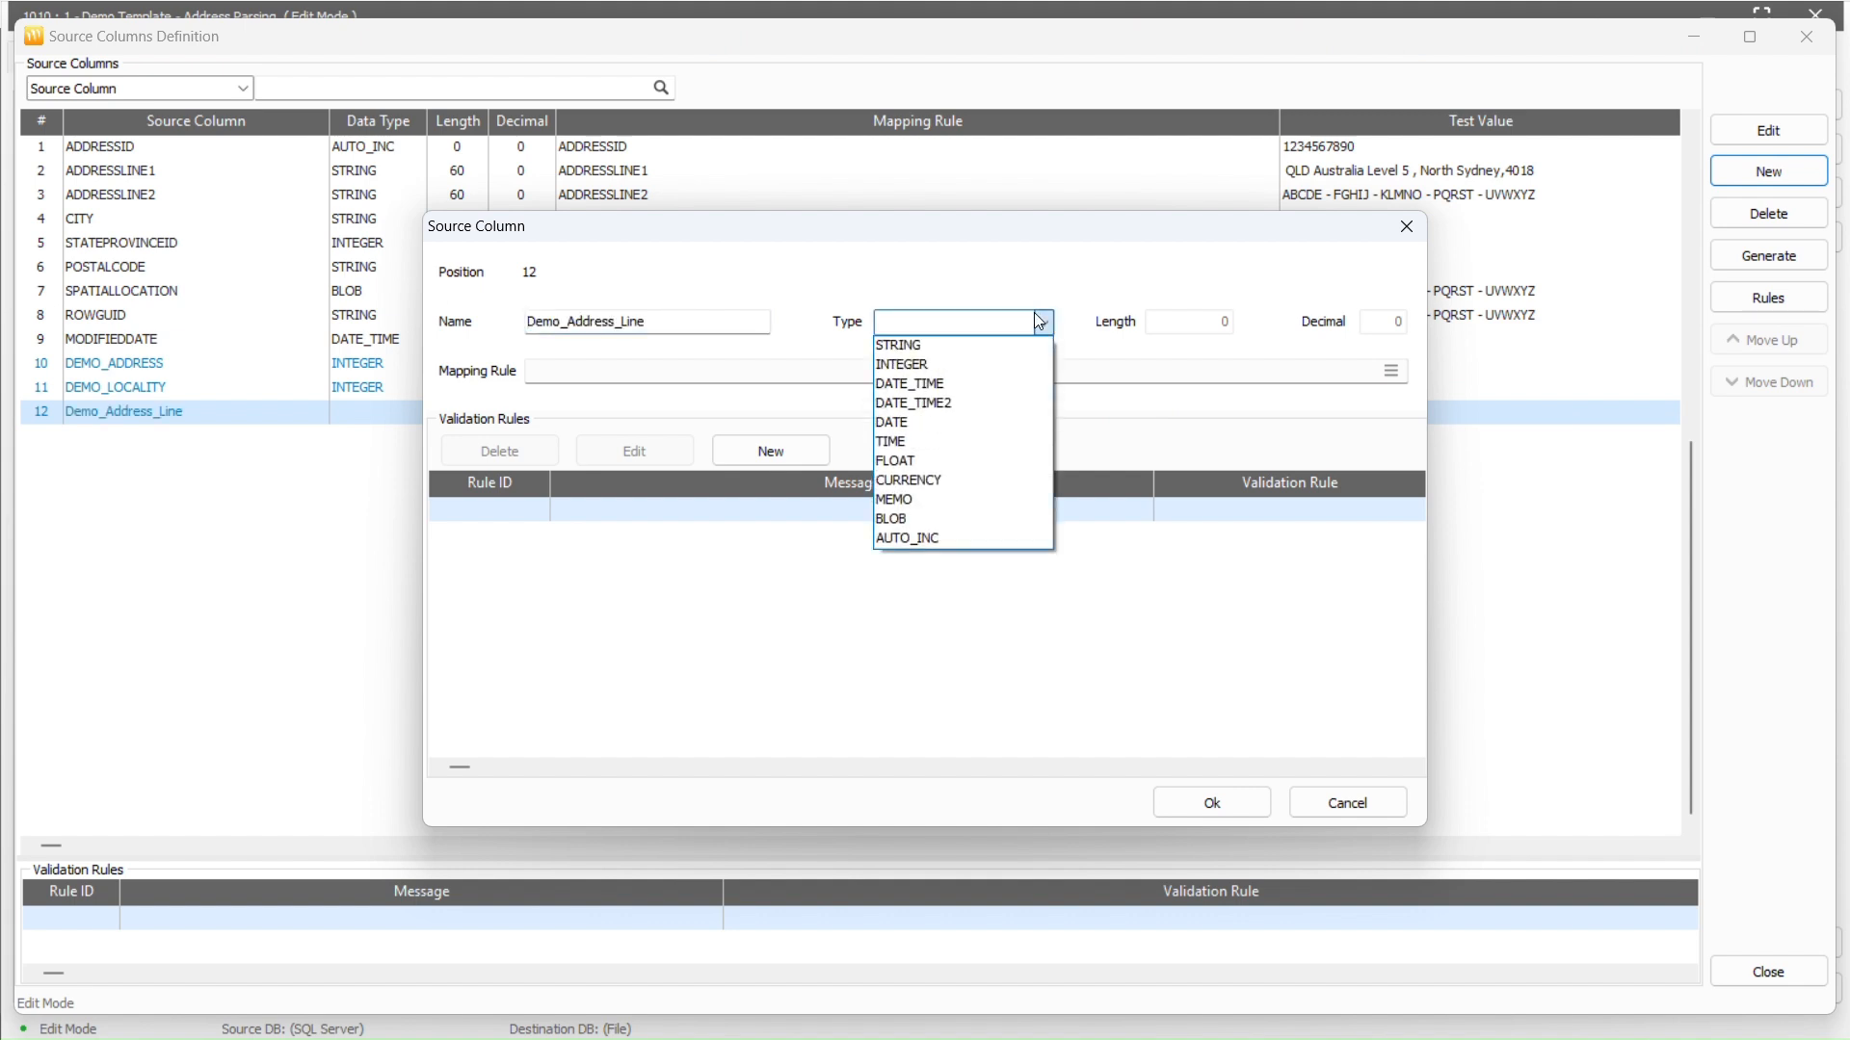
pyautogui.click(1020, 346)
pyautogui.click(1183, 331)
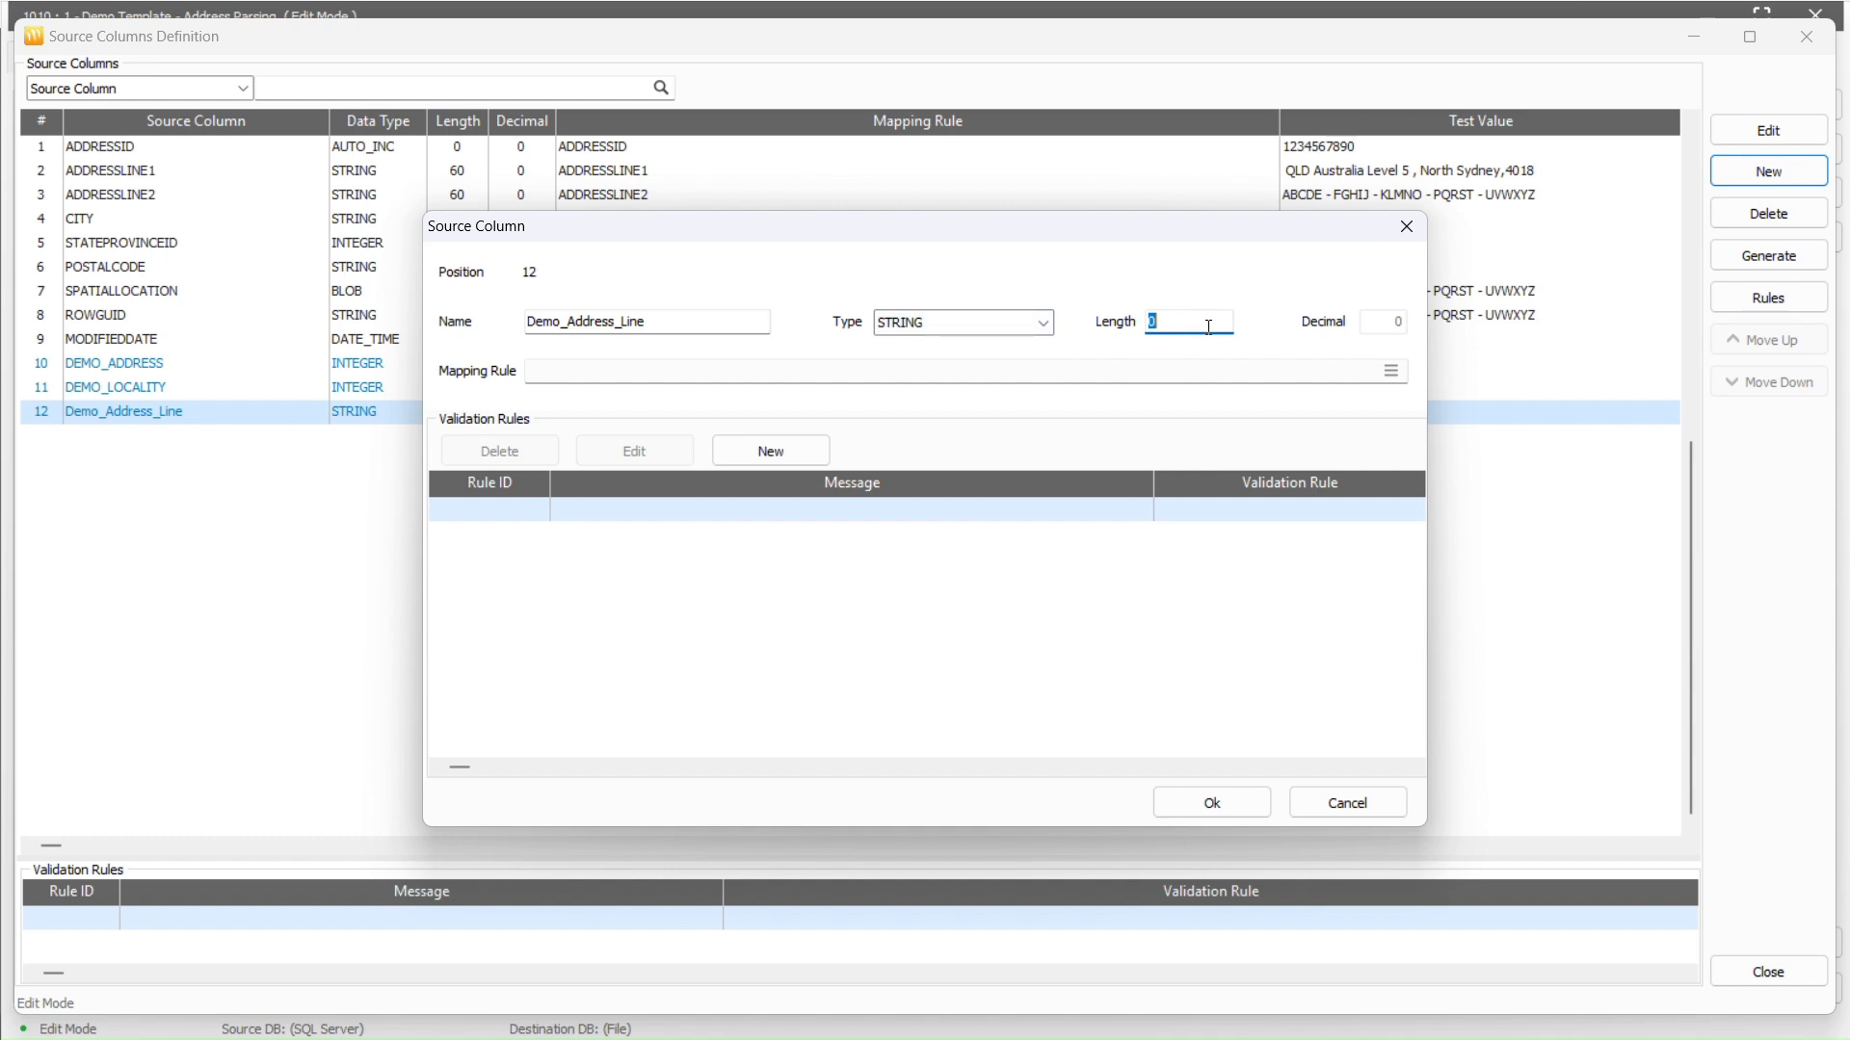
pyautogui.write('100')
pyautogui.click(1390, 370)
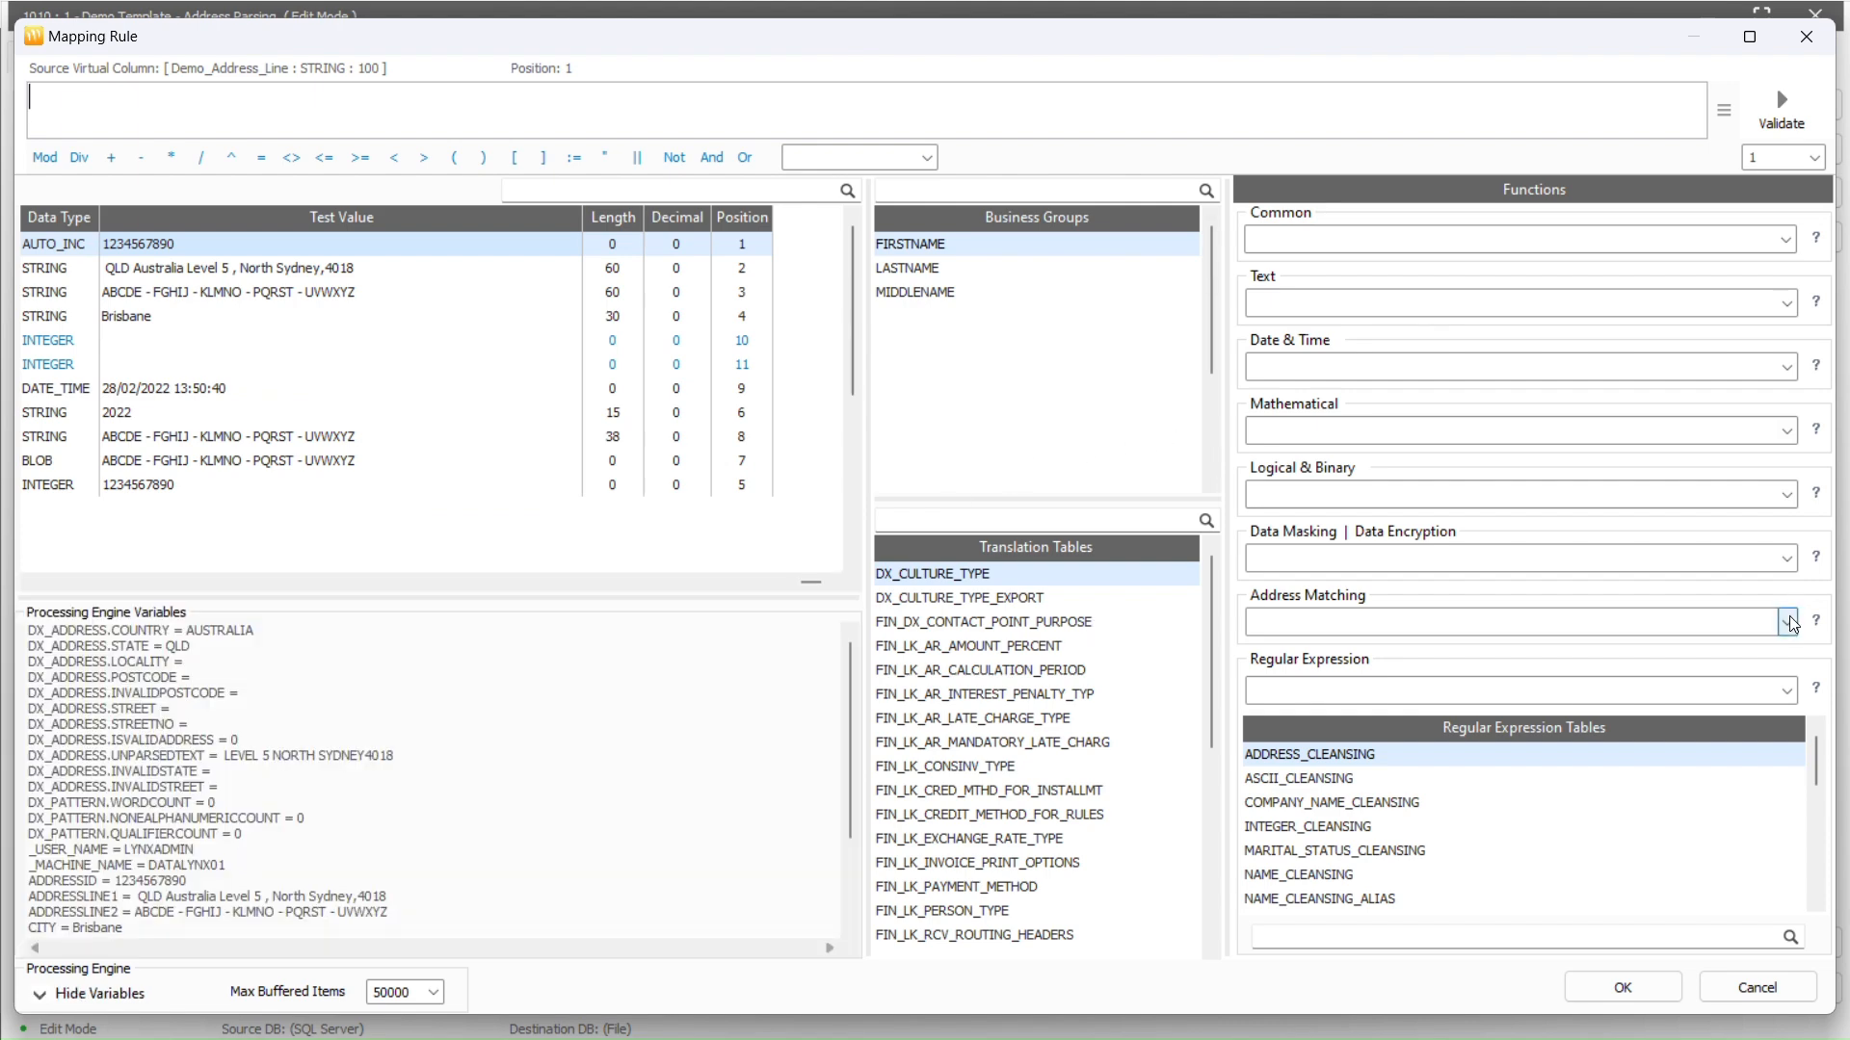
# Try DX_Address.Country as the rule and confirm it validates to AUSTRALIA
pyautogui.click(1787, 621)
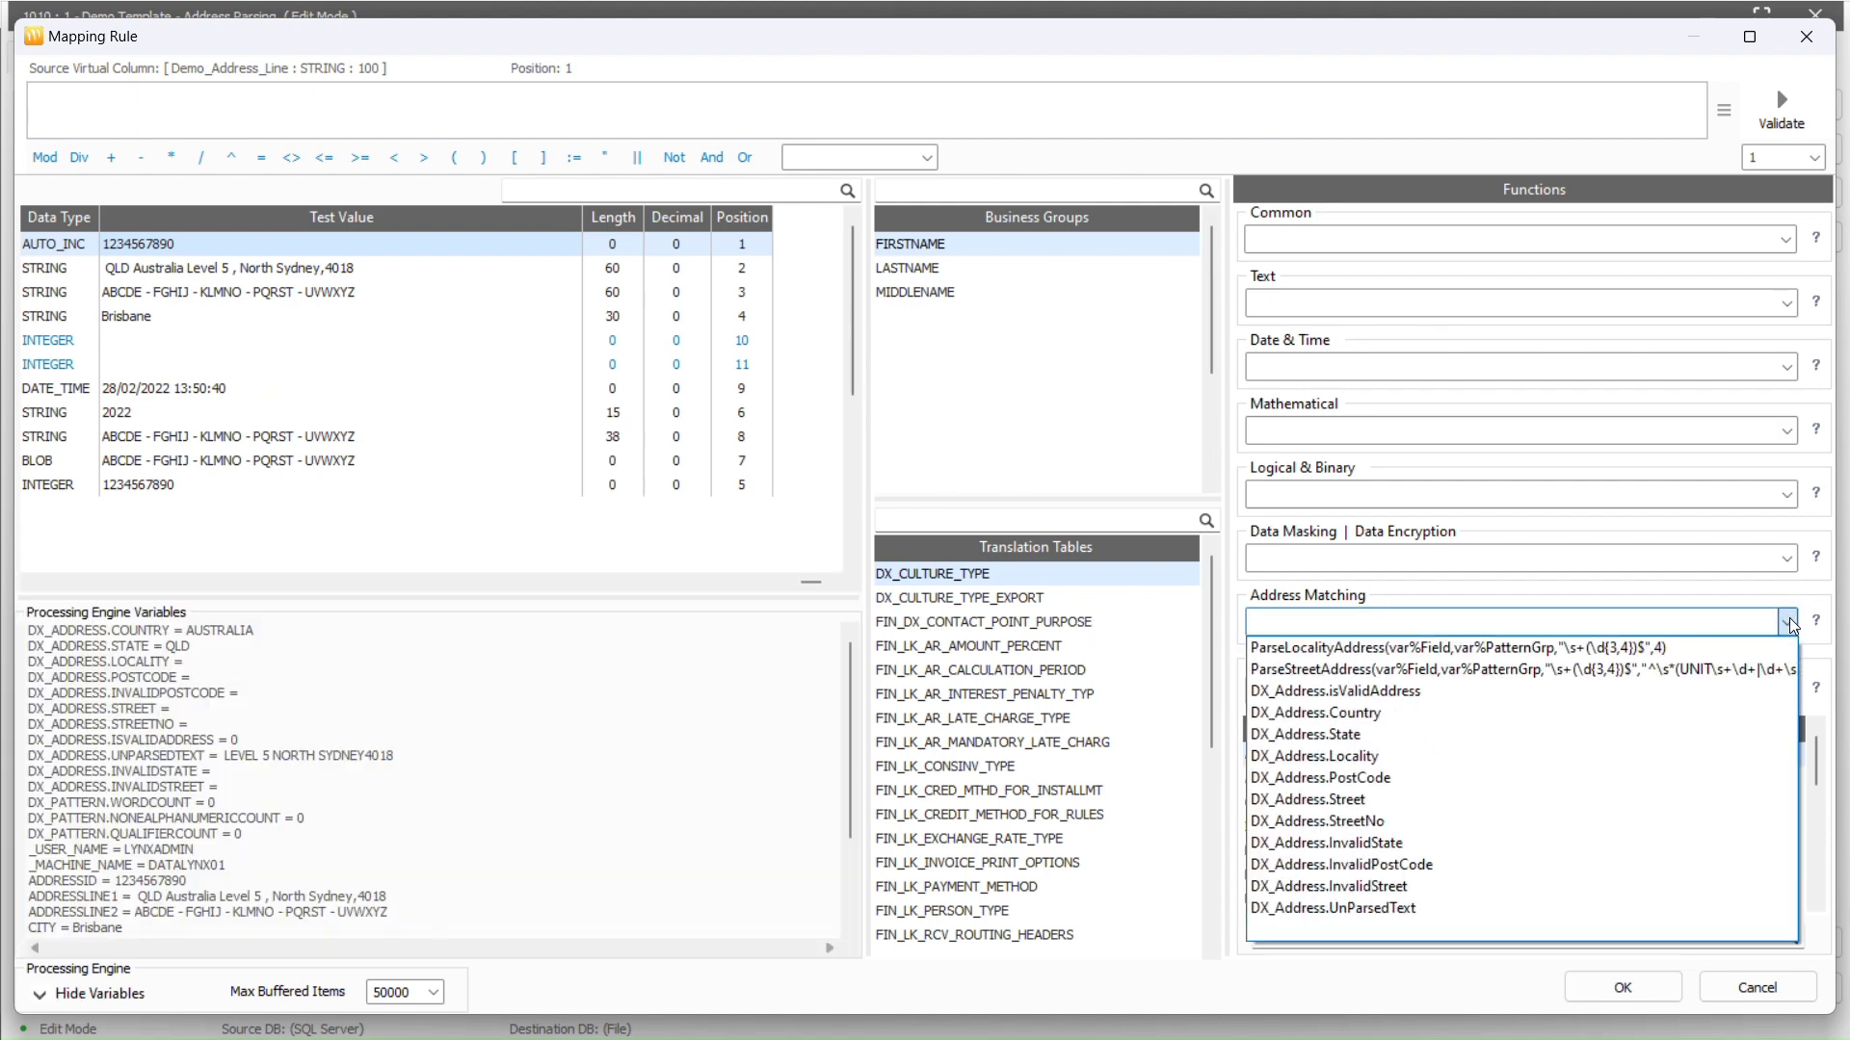
pyautogui.click(1746, 715)
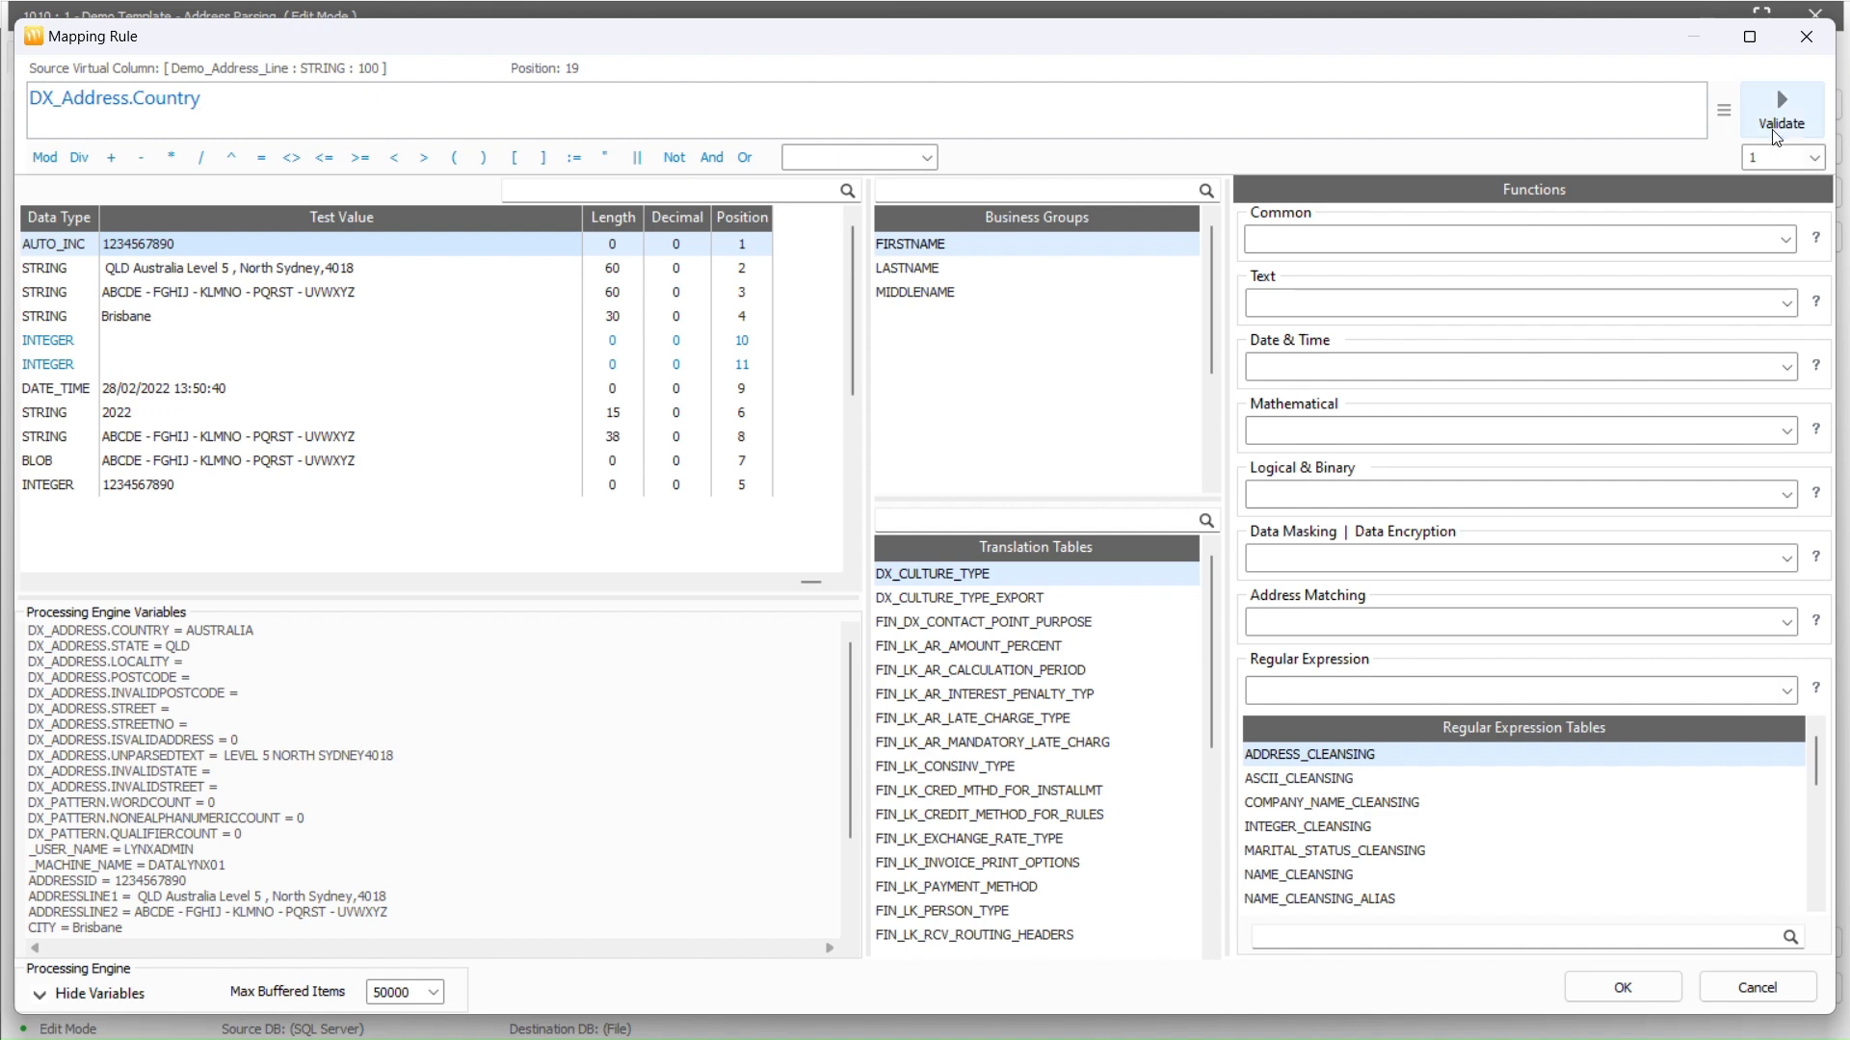
pyautogui.click(1780, 111)
pyautogui.moveTo(697, 412); pyautogui.dragTo(557, 413)
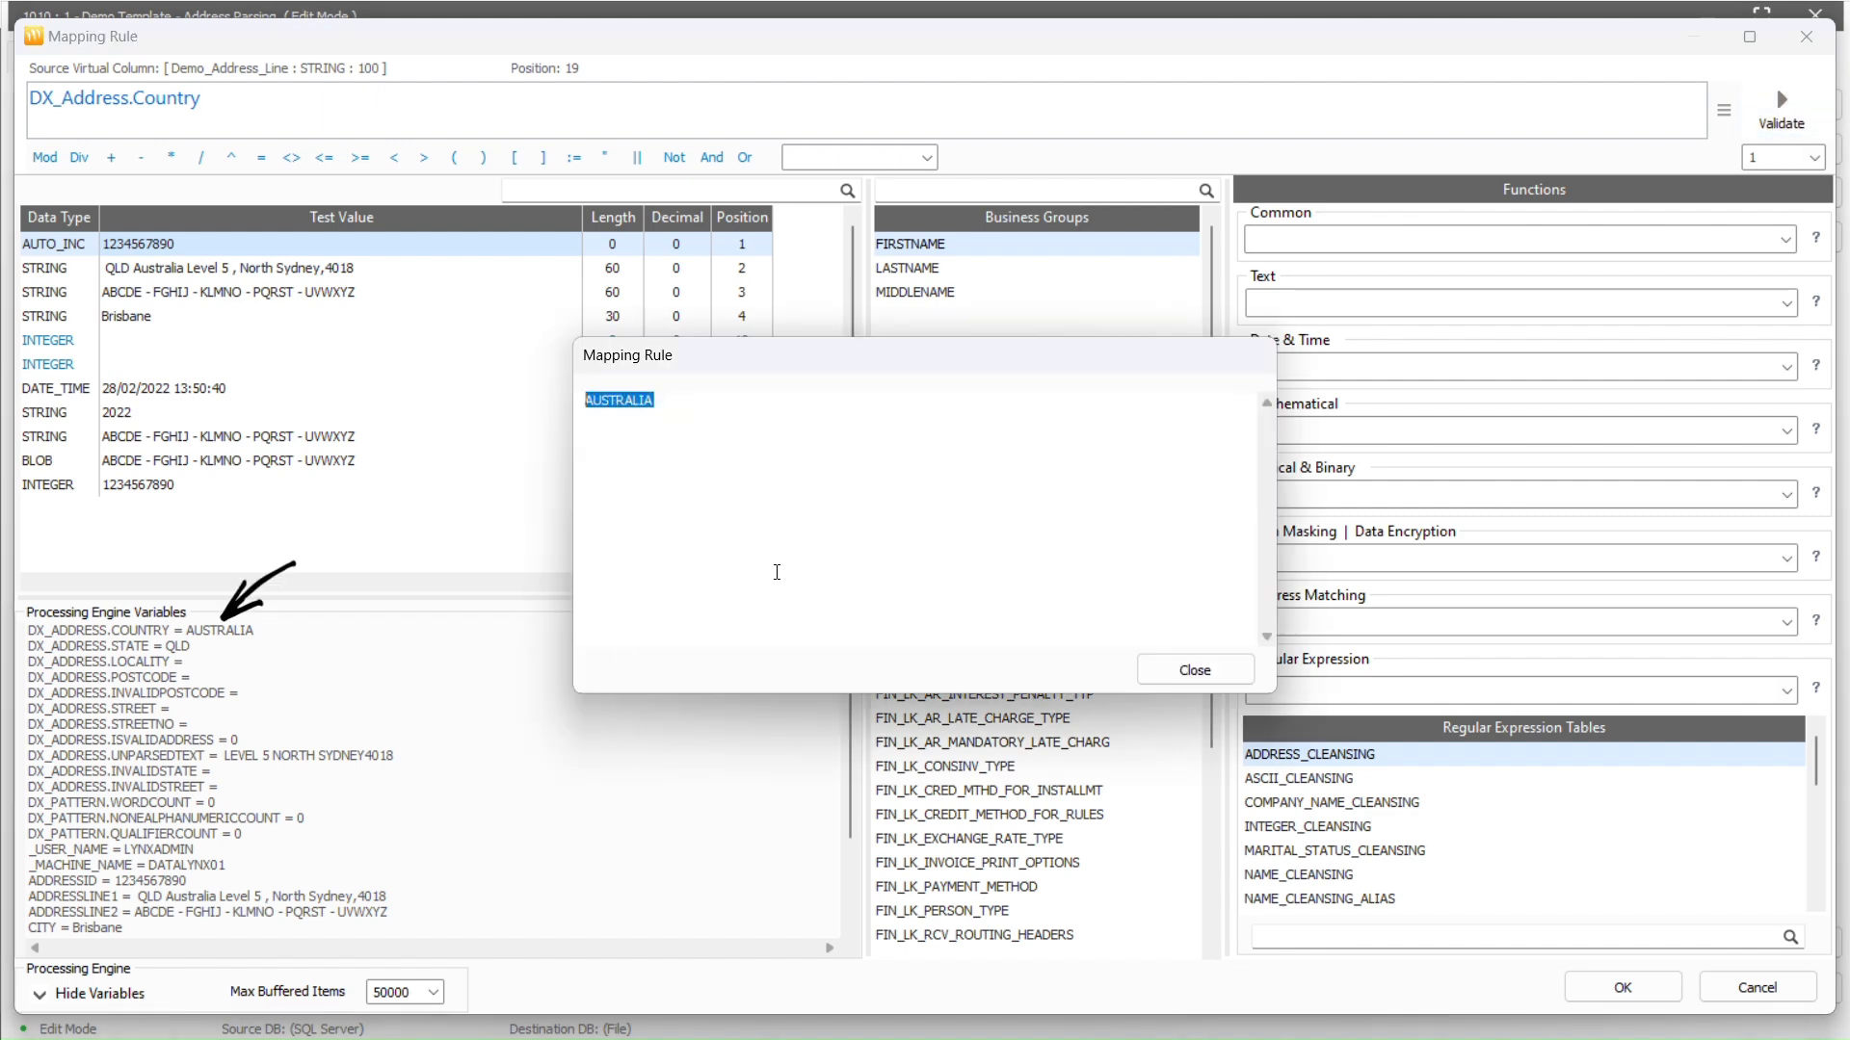
pyautogui.click(1195, 670)
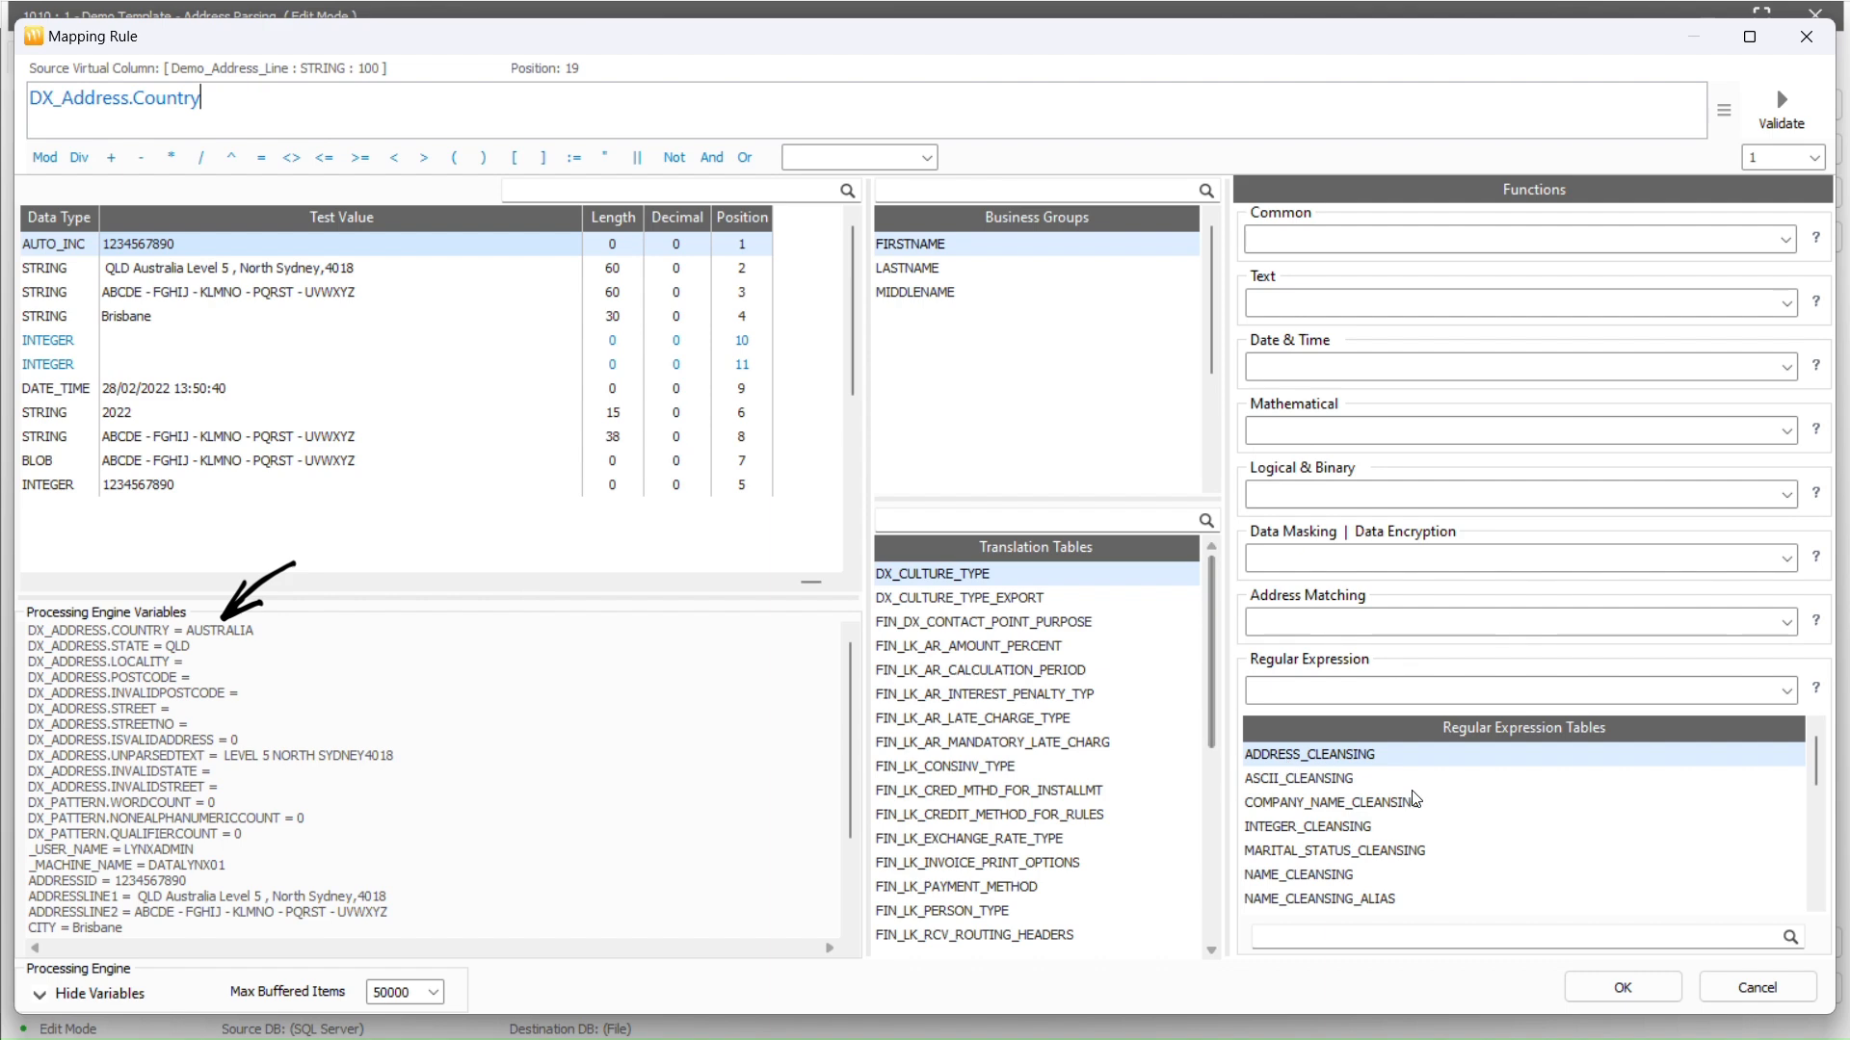
# Replace the rule with DX_Address.State and confirm it validates to QLD
pyautogui.click(1789, 622)
pyautogui.click(1689, 766)
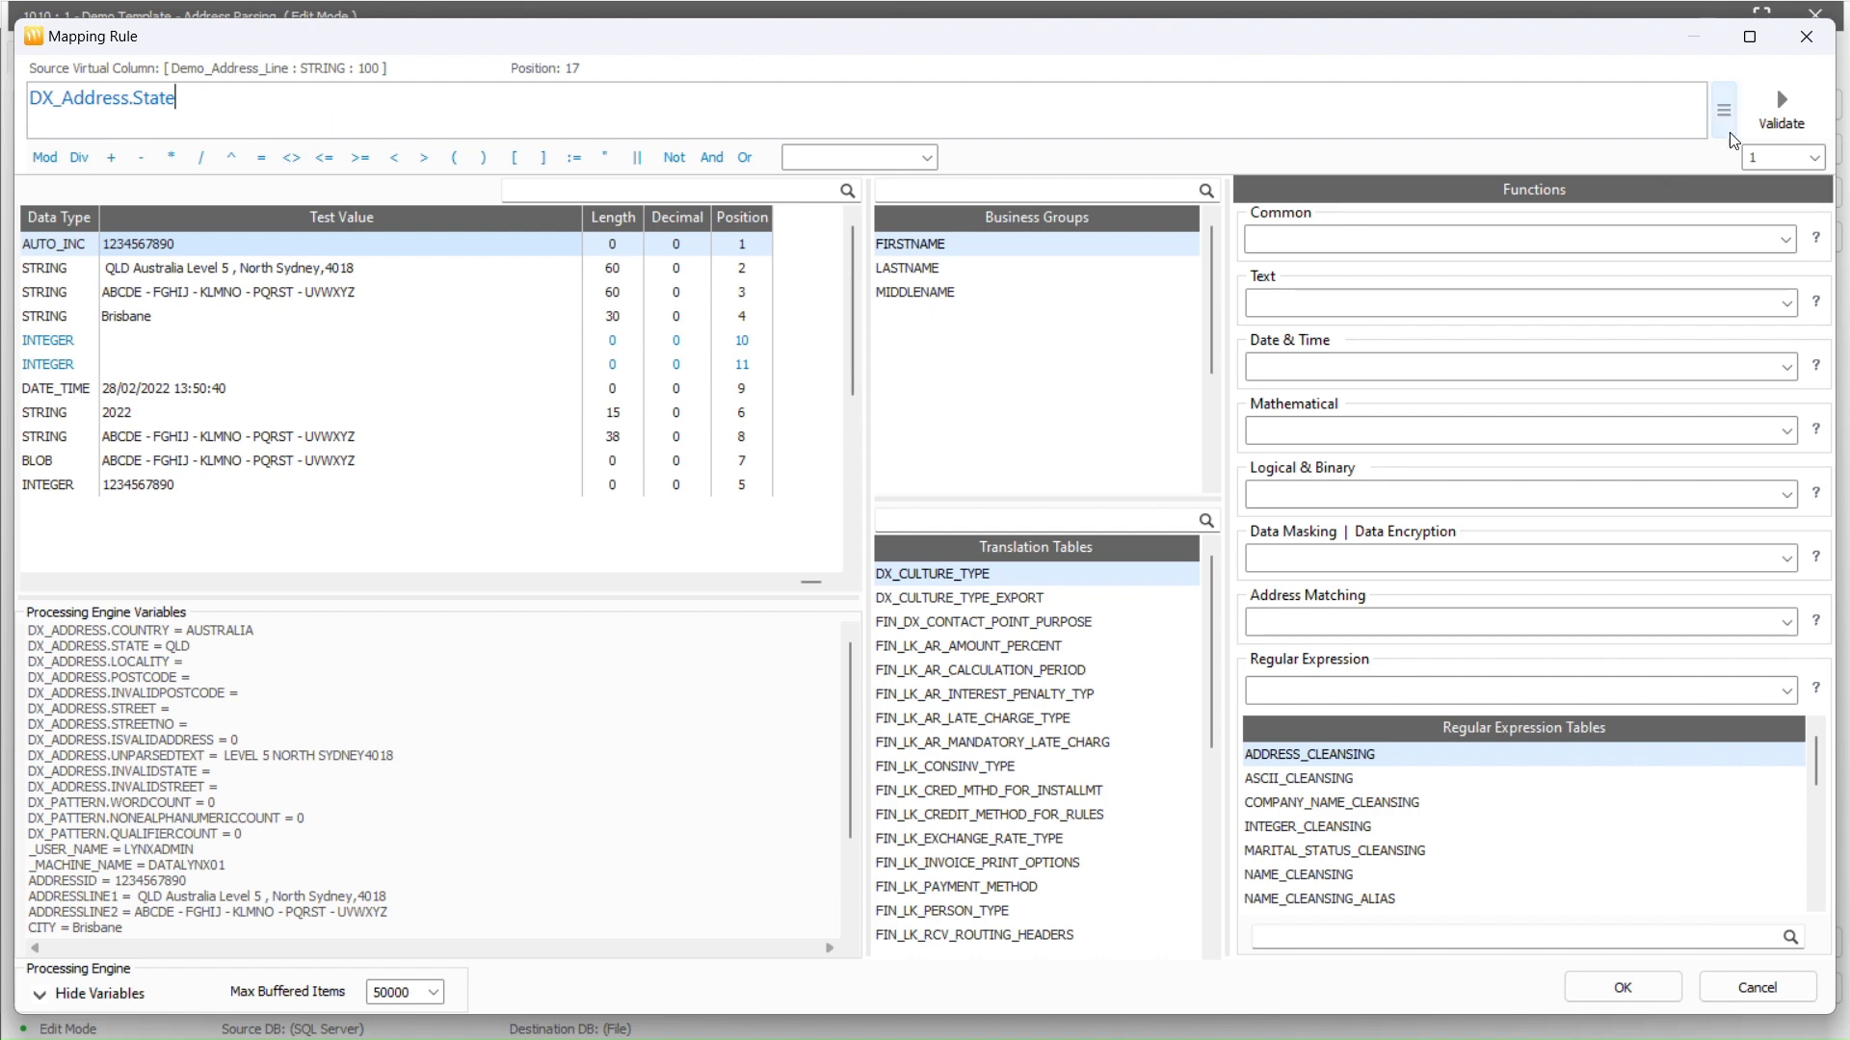
pyautogui.click(1751, 111)
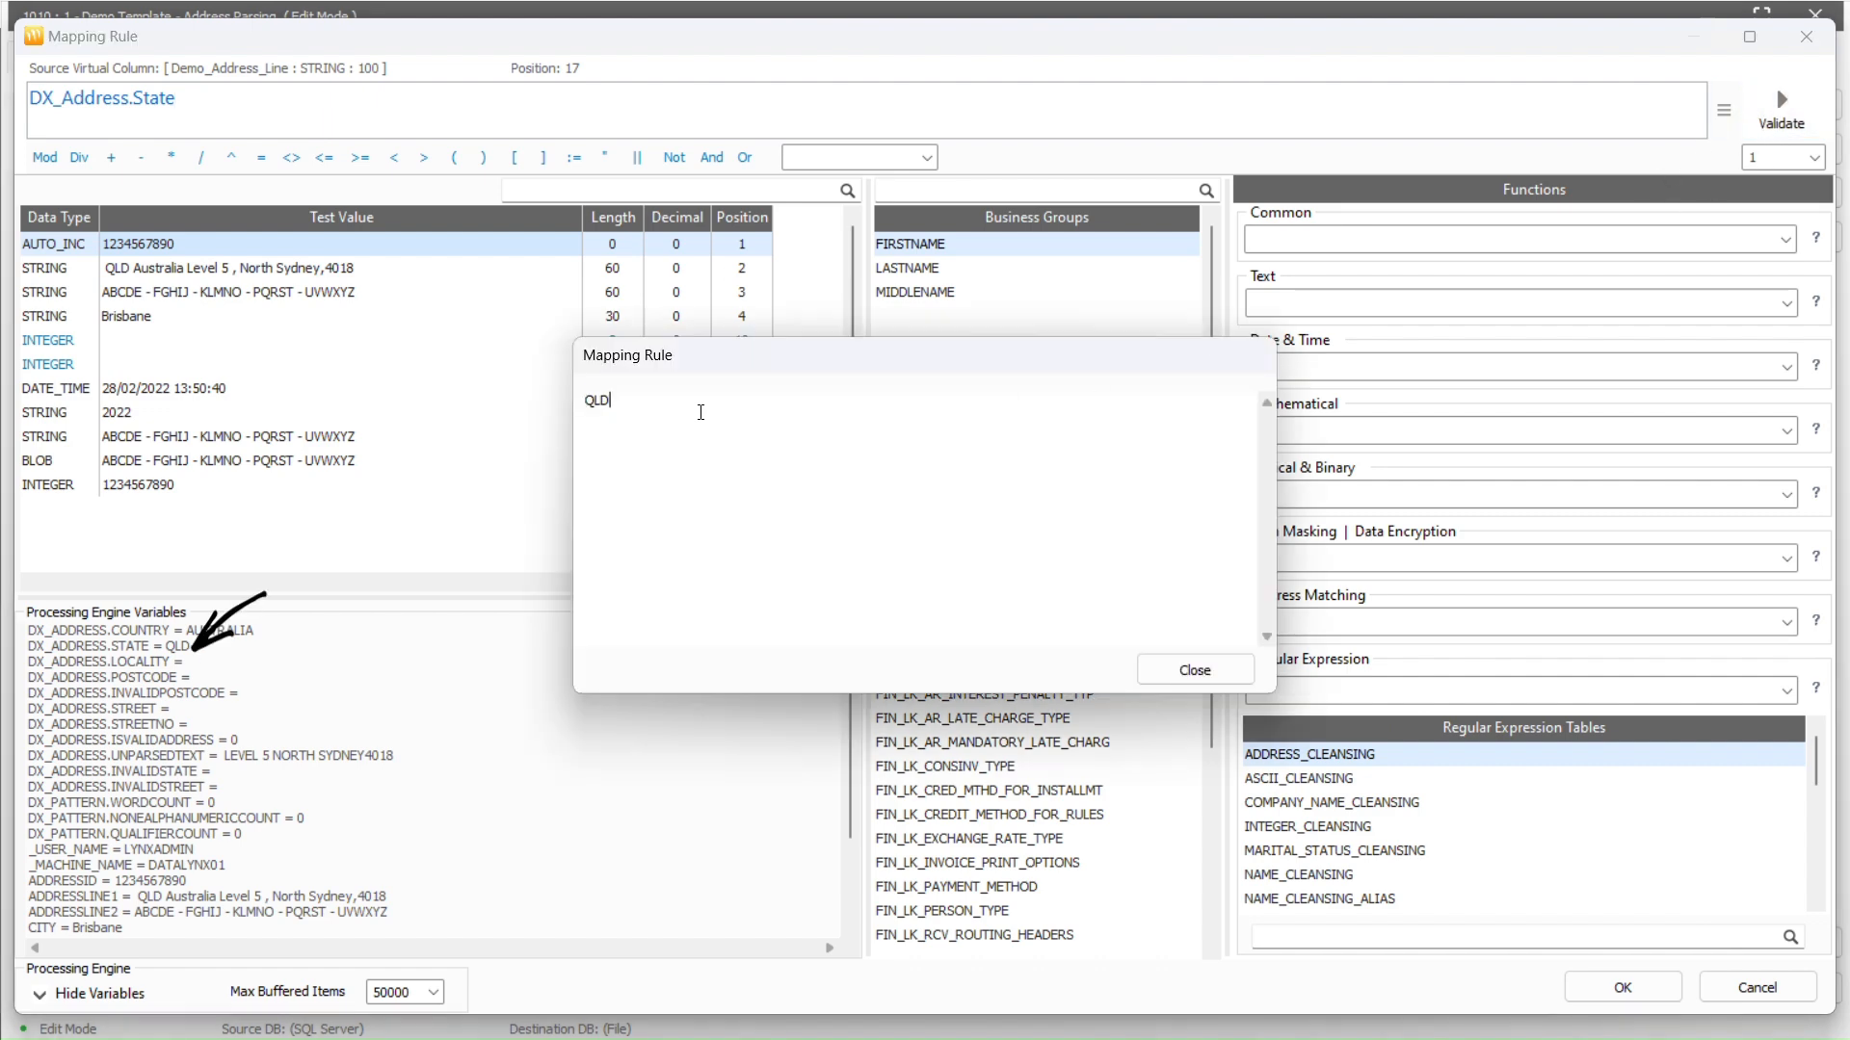
pyautogui.moveTo(700, 412); pyautogui.dragTo(519, 414)
pyautogui.click(1195, 670)
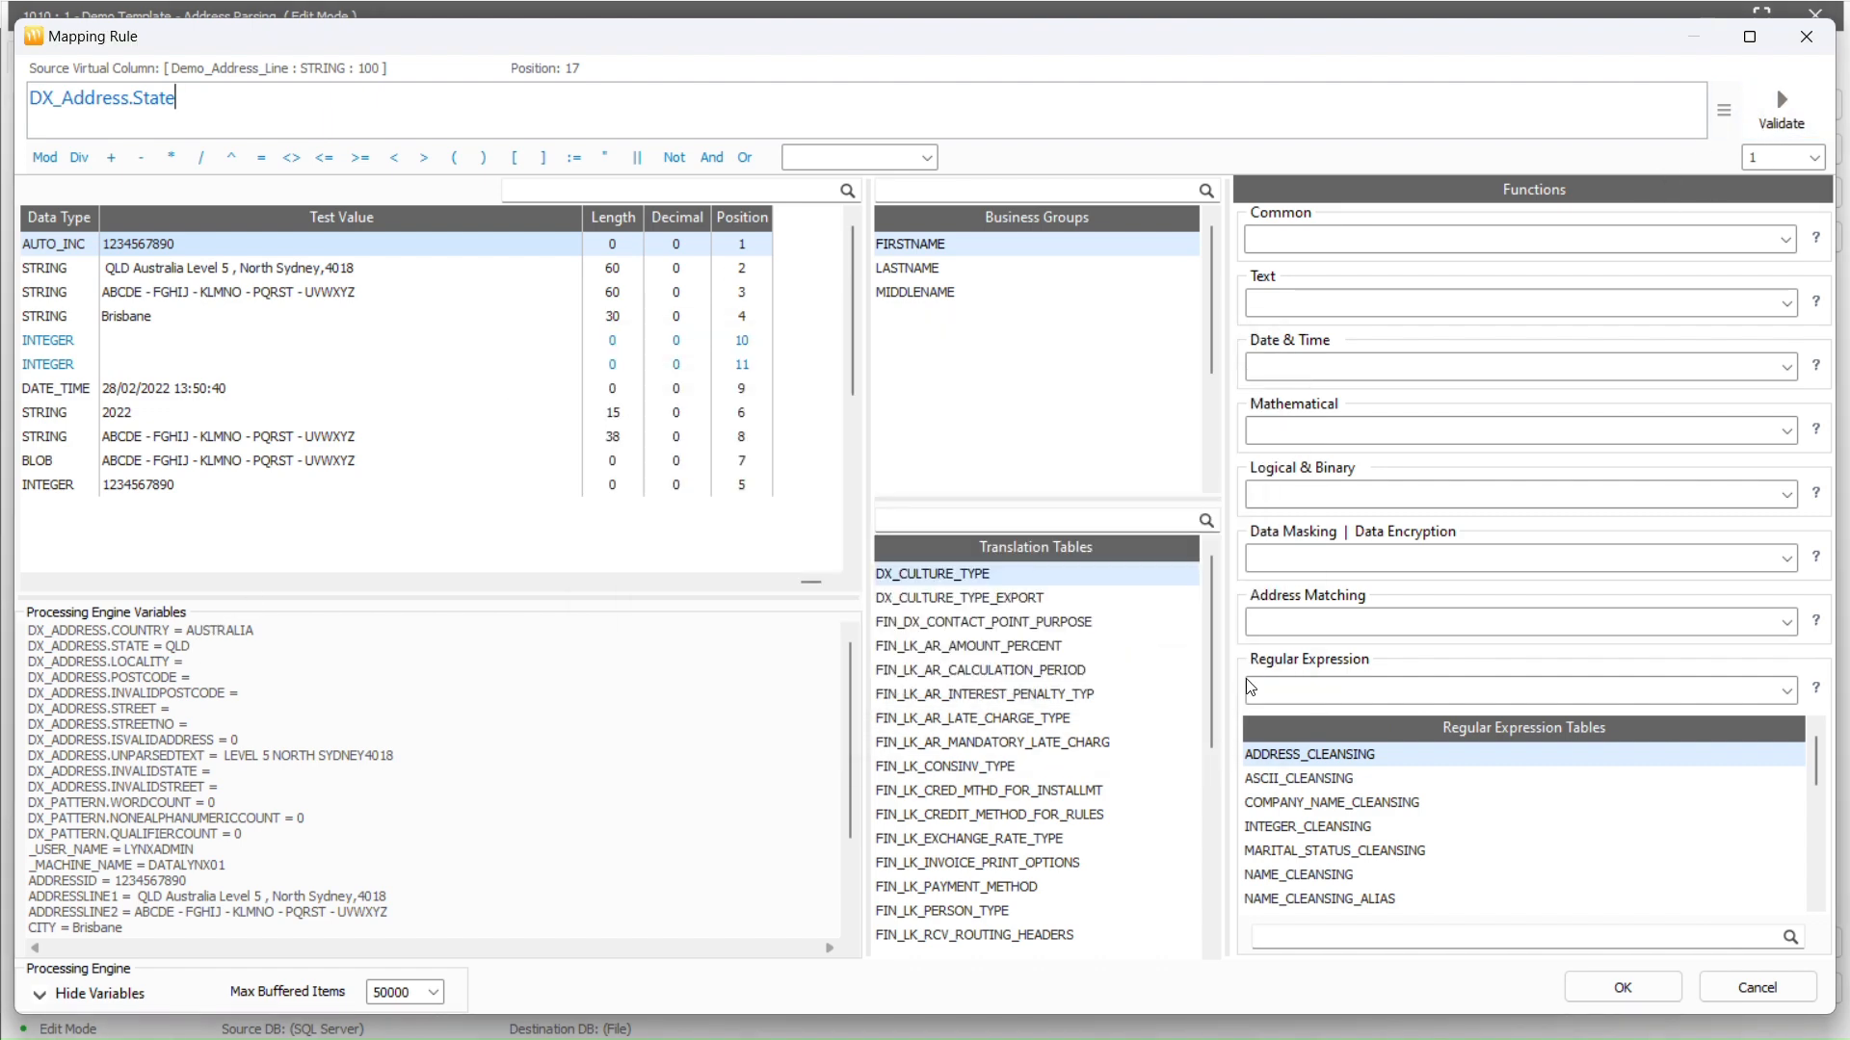
# Open the Address Matching help PDF and scroll through the DX_Address functions
pyautogui.click(1816, 624)
pyautogui.scroll(-8, 1247, 434)
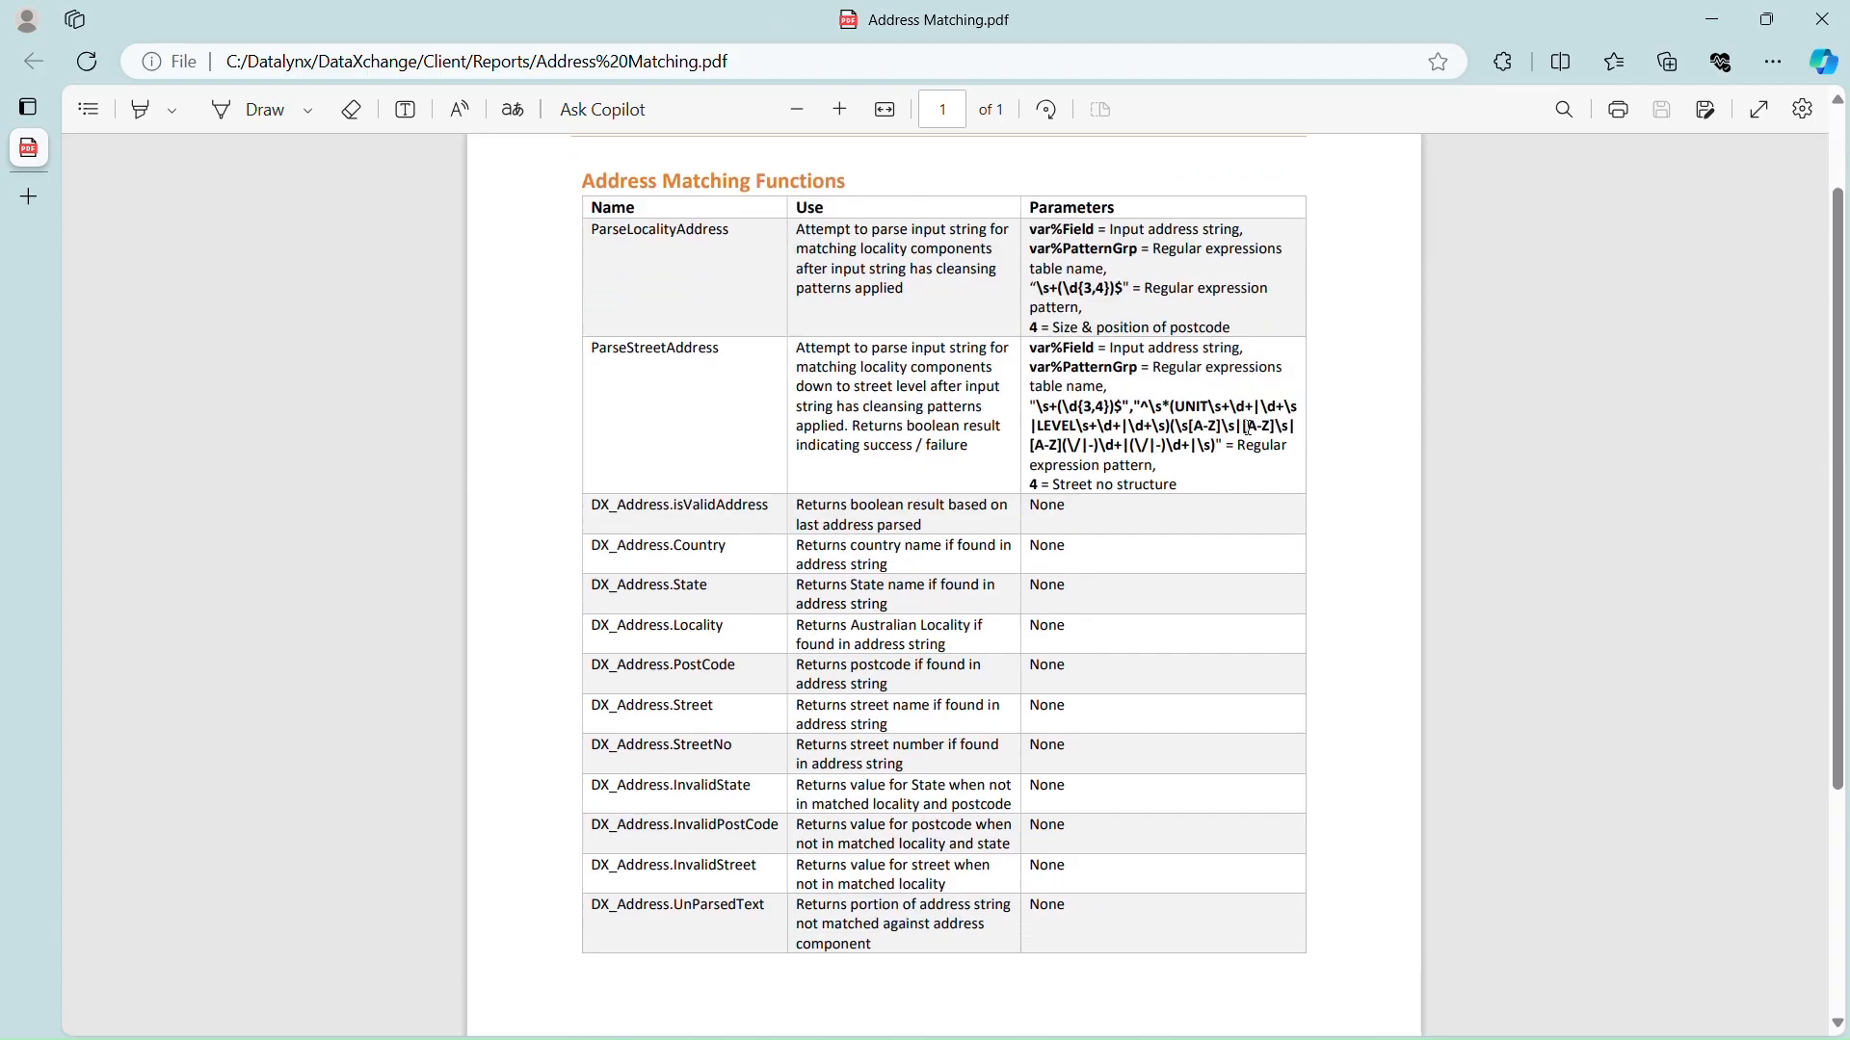
pyautogui.scroll(-2, 1250, 447)
pyautogui.scroll(6, 1249, 448)
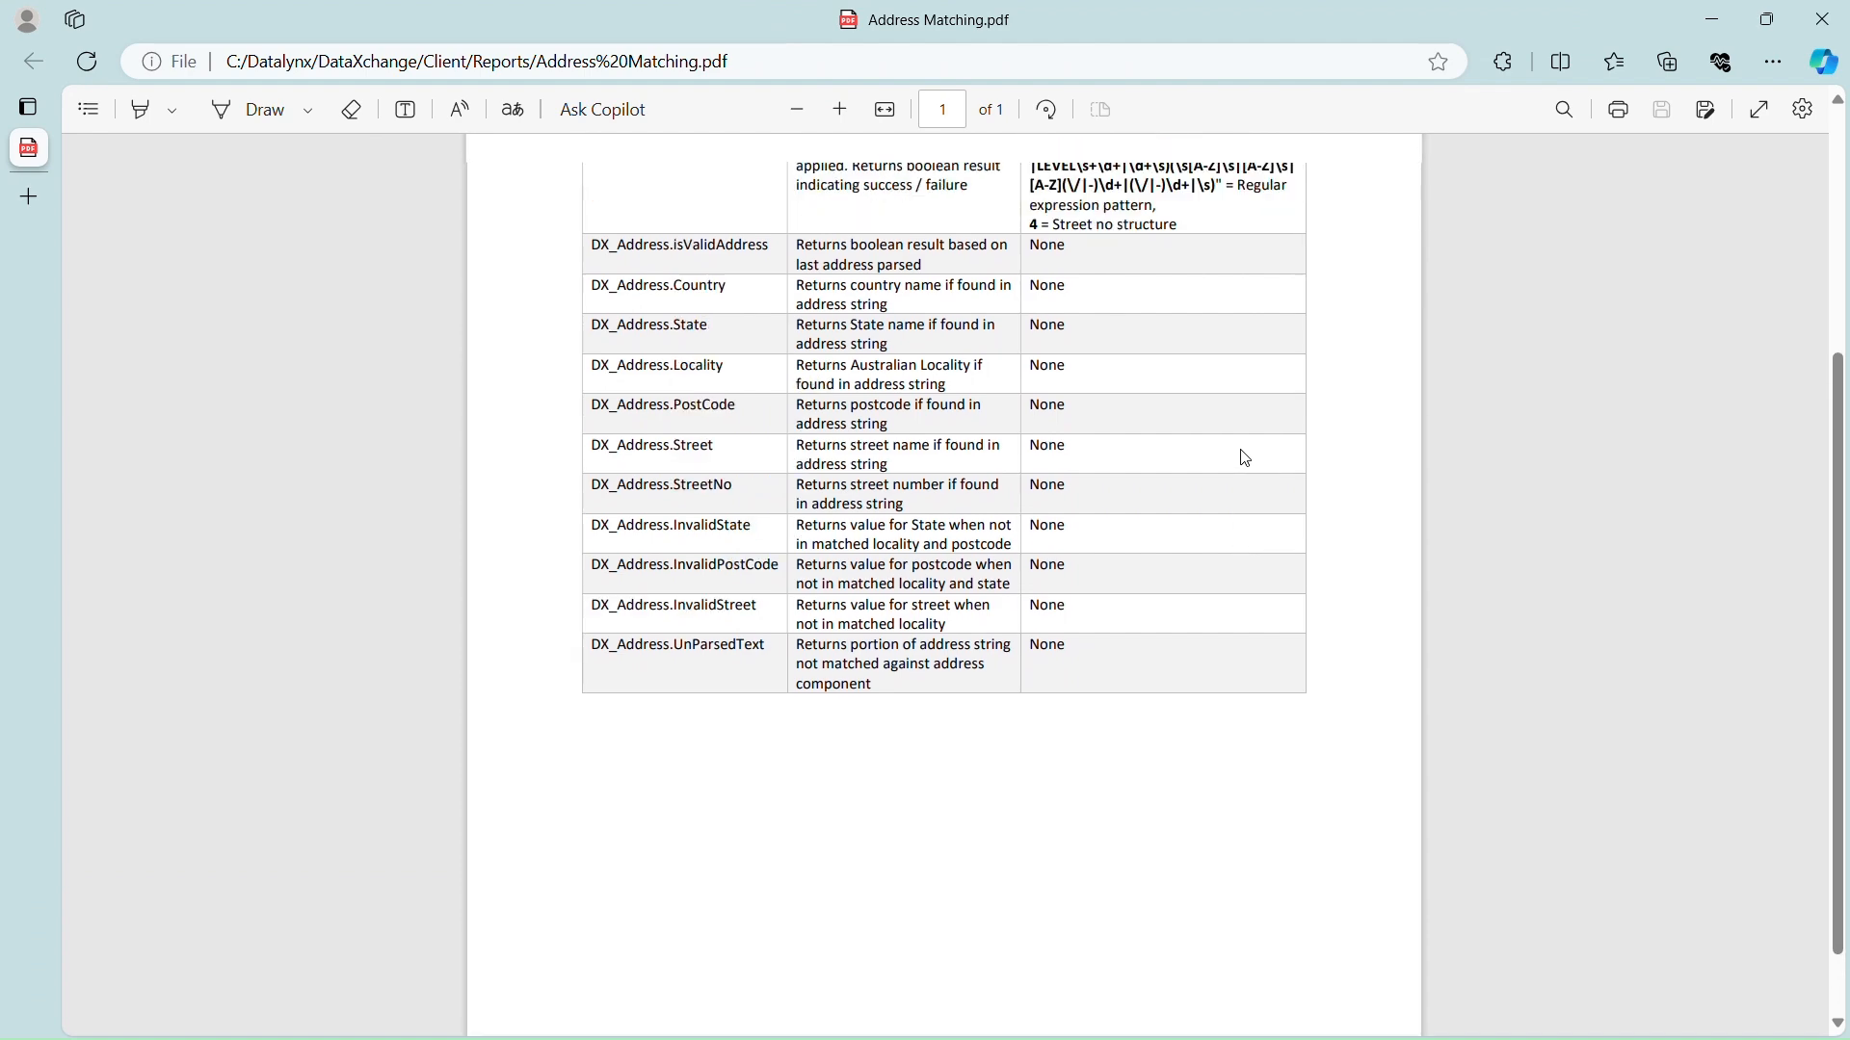